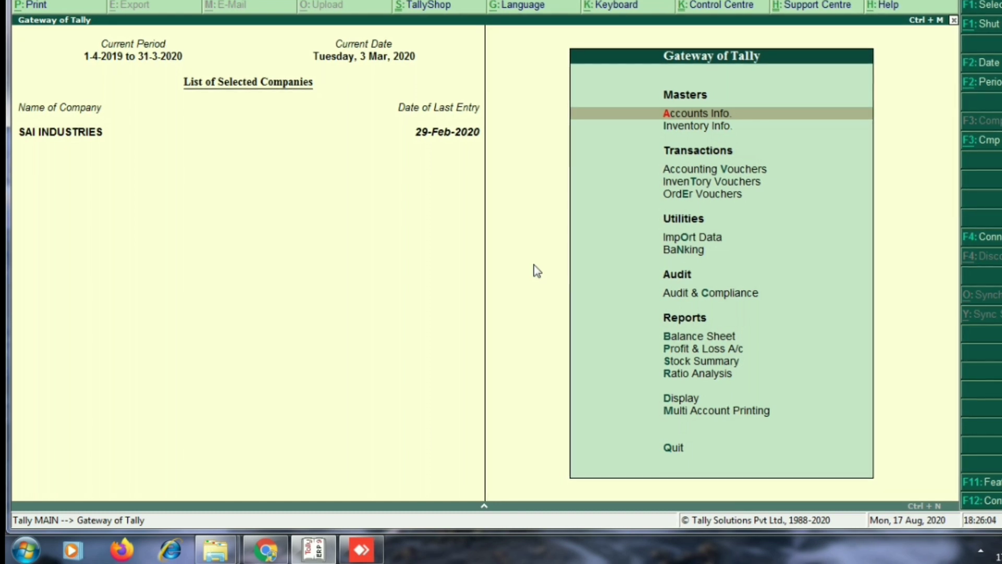
Switch to the 19-20 folder and open the bank statement workbook sai industries-imp.xls in Excel
key("alt+Tab")
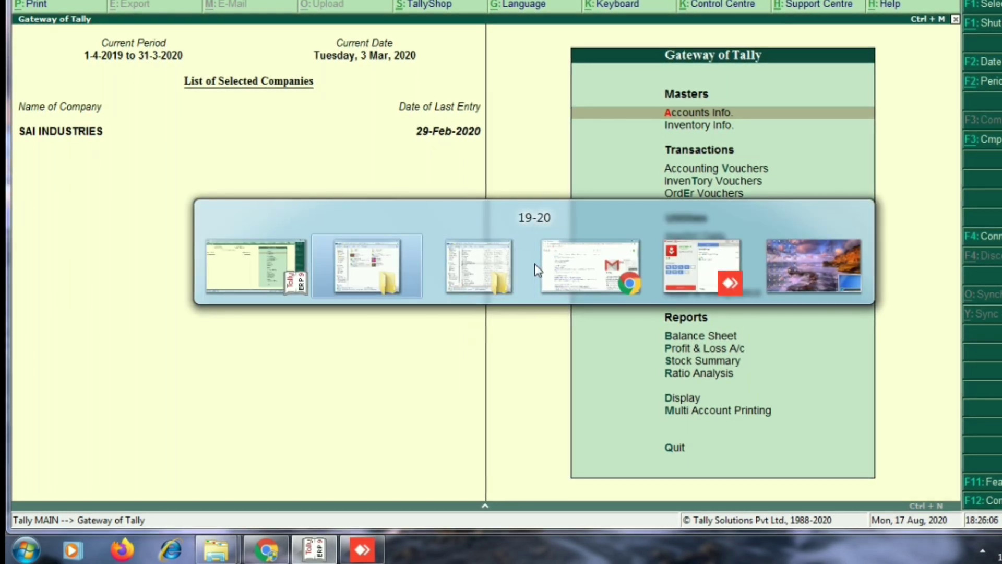
key("Up")
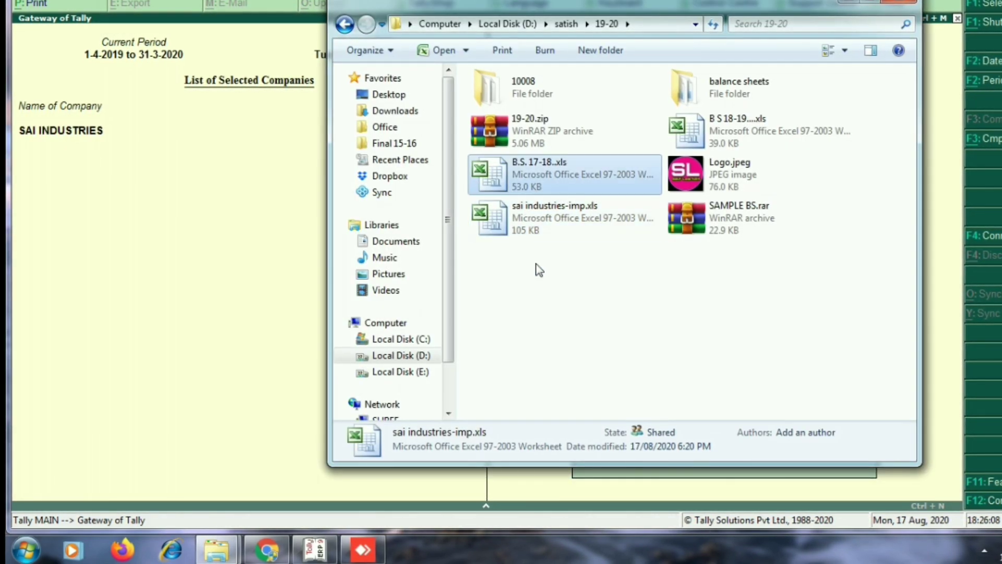
key("Down")
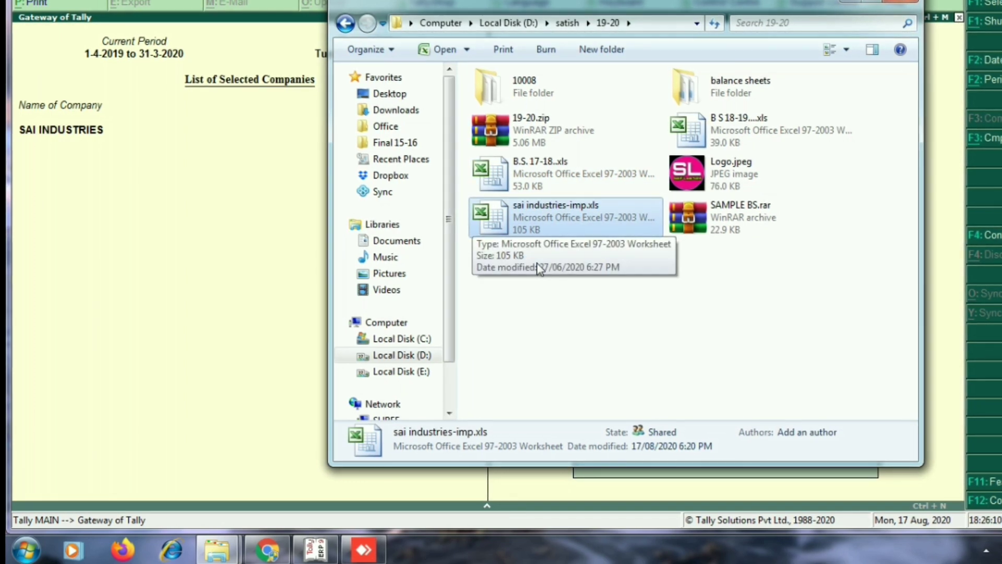
key("Return")
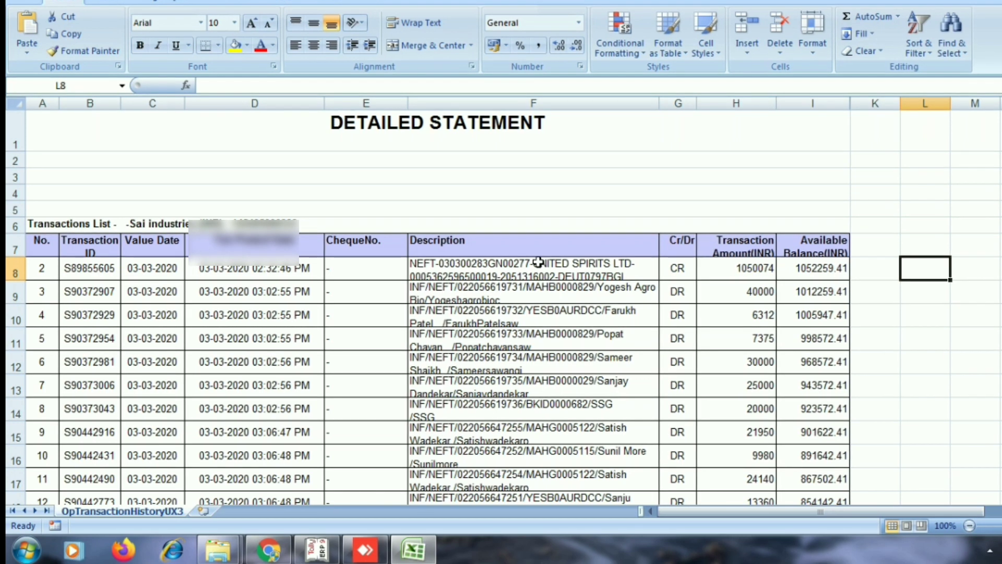
key("Left")
key("Left")
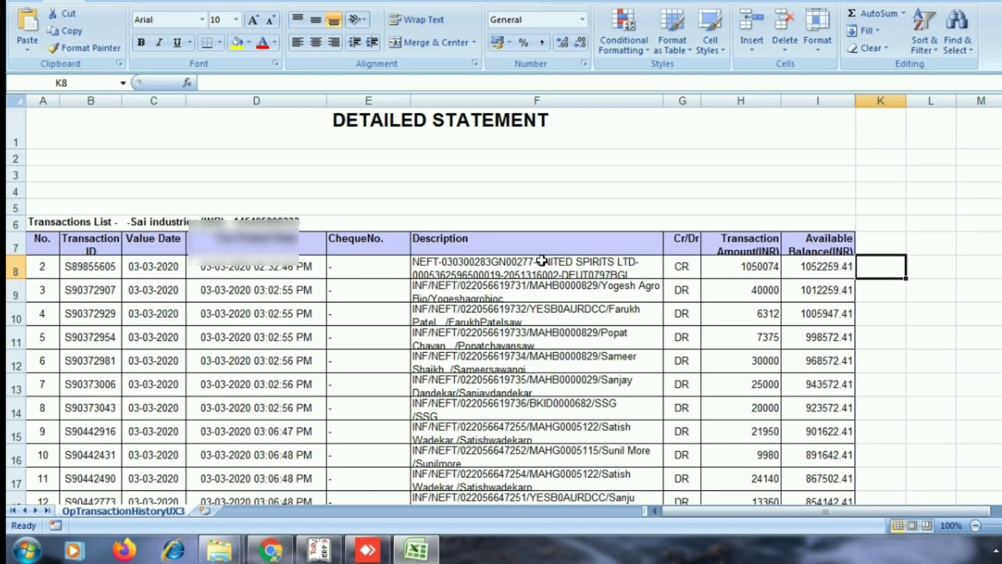
key("Left")
key("Left")
key("Right")
key("Right")
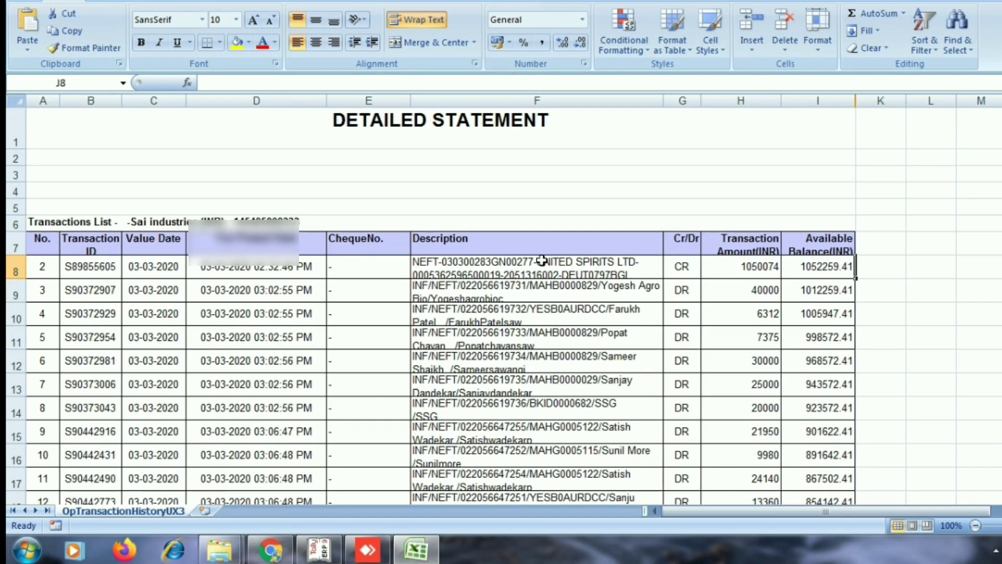
Switch to Tally and open the Current Assets group summary from SAI INDUSTRIES' Balance Sheet
key("alt+Tab")
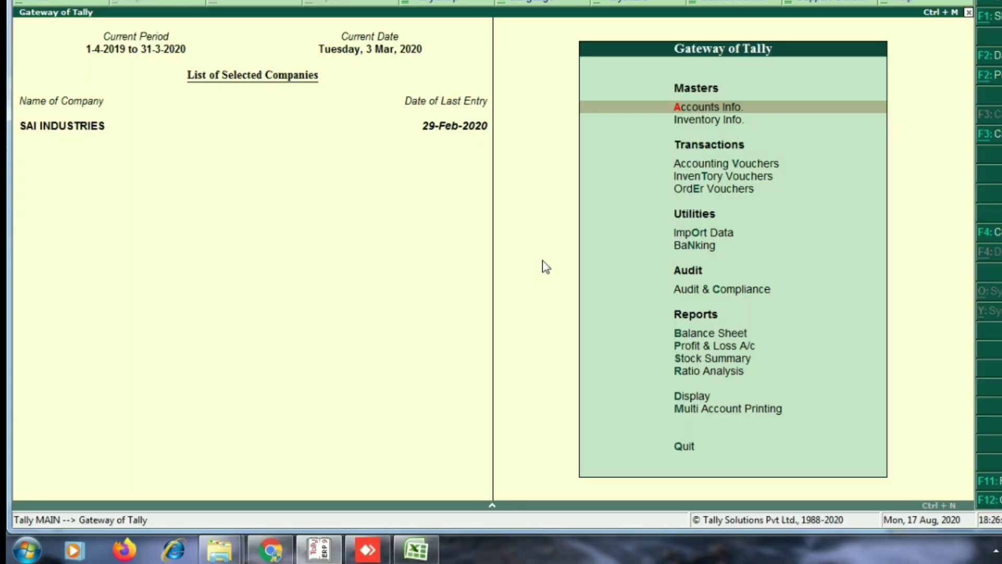
key("Up")
key("Up")
key("Up")
key("Up")
key("Up")
key("Up")
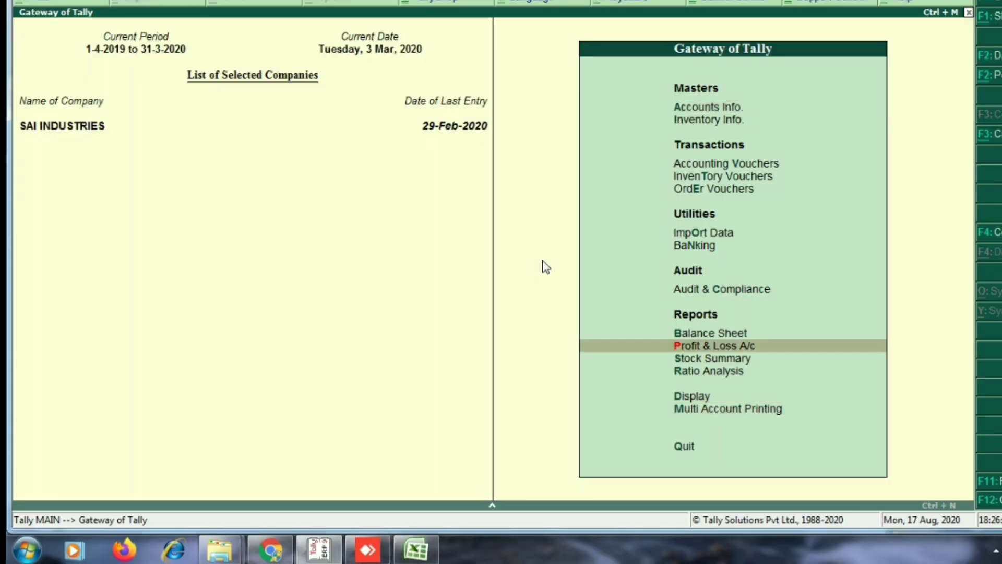
key("Up")
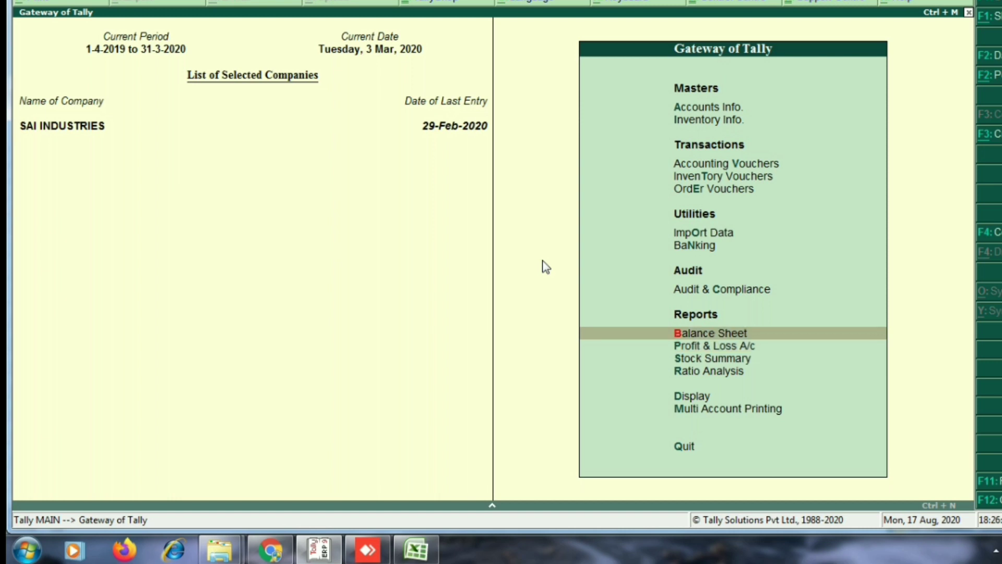
key("Return")
key("Right")
key("Down")
key("Down")
key("Return")
Open the monthly summary of the ICICI BANK ledger under the Bank Accounts group
key("Down")
key("Down")
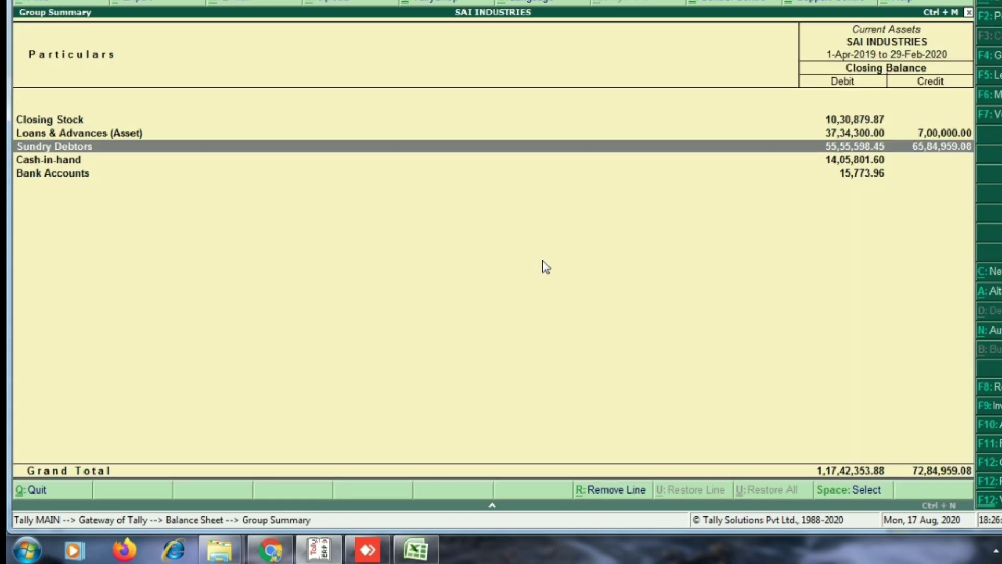
key("Down")
key("Down")
key("Return")
key("Down")
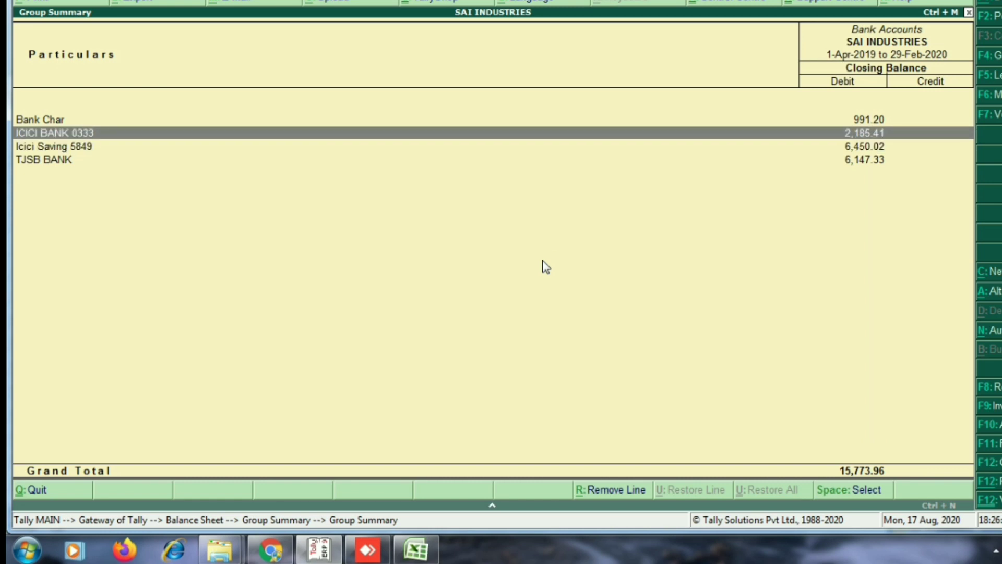
key("Return")
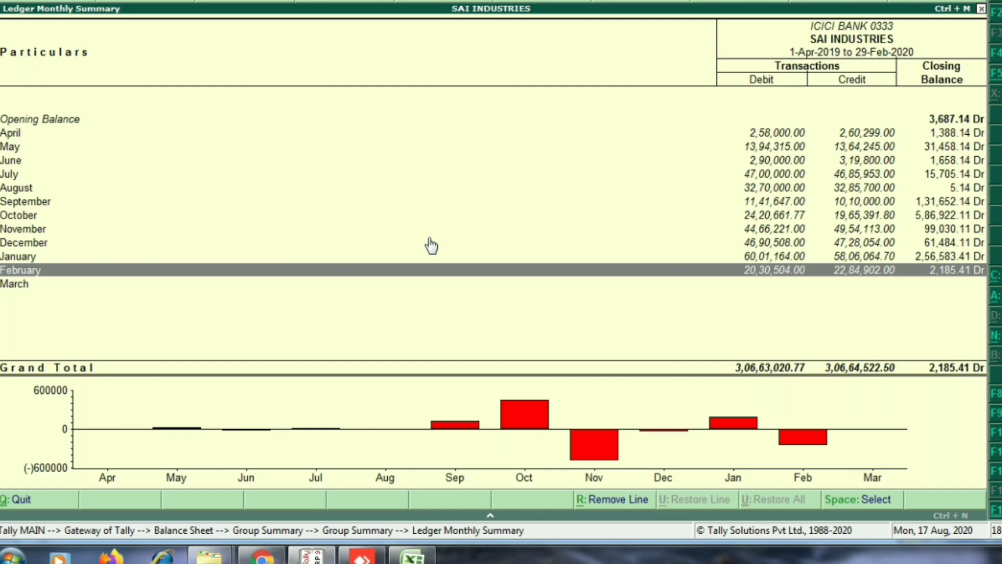
Switch to the Excel statement and enter the formula =I8-H8 in cell L8 to work out the balance before the first transaction
key("alt+Tab")
key("alt+Tab")
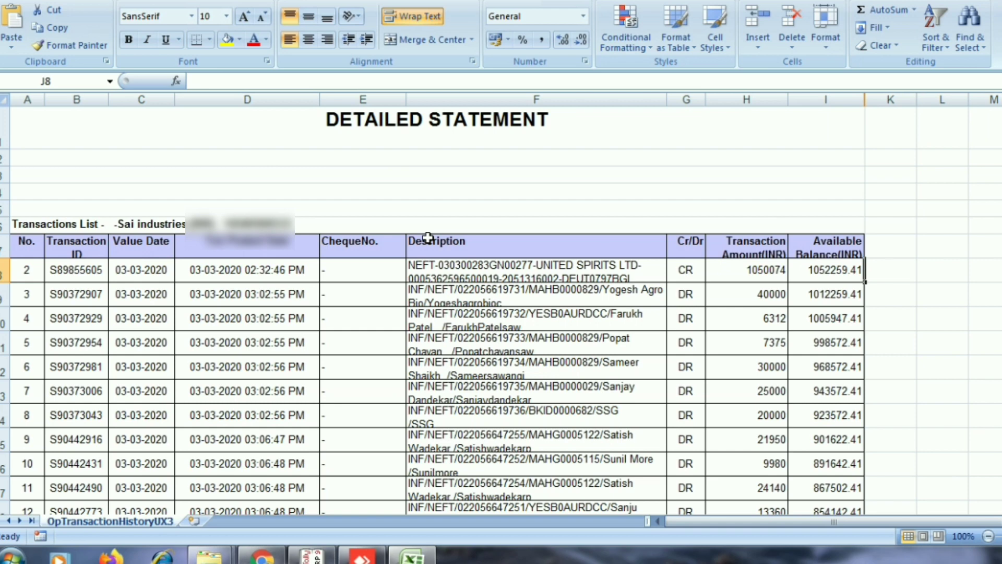
key("Right")
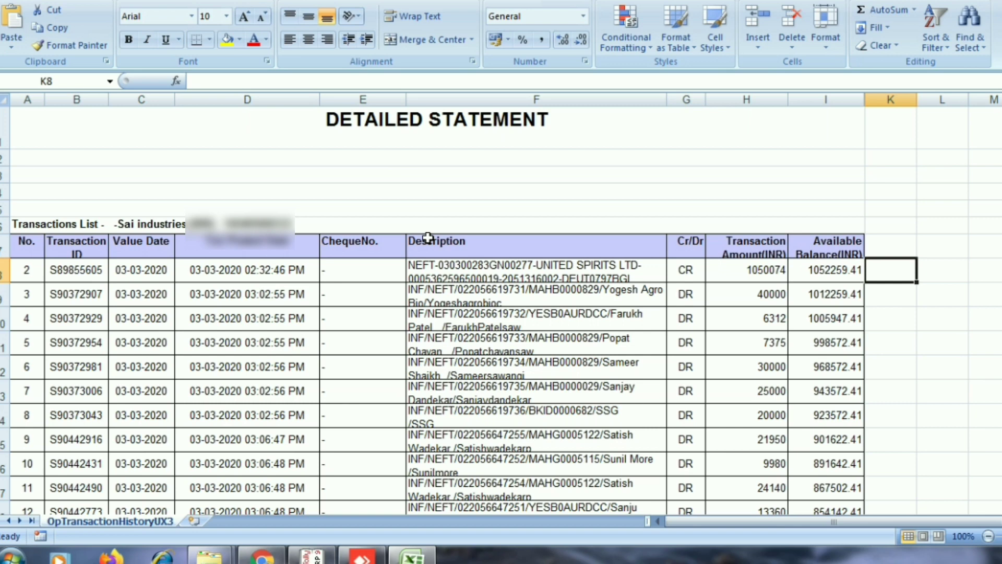
key("Right")
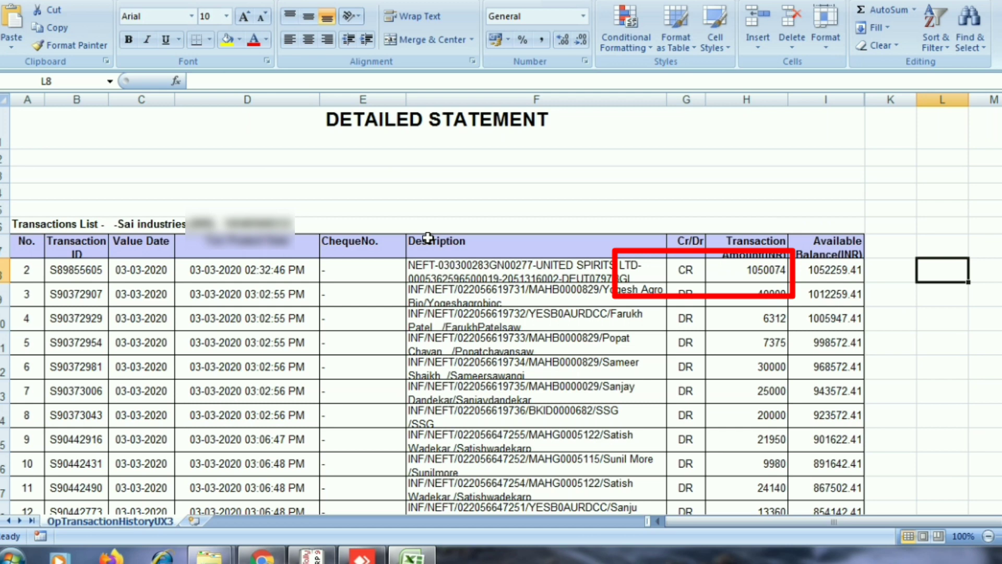
type("=")
key("Left")
key("Left")
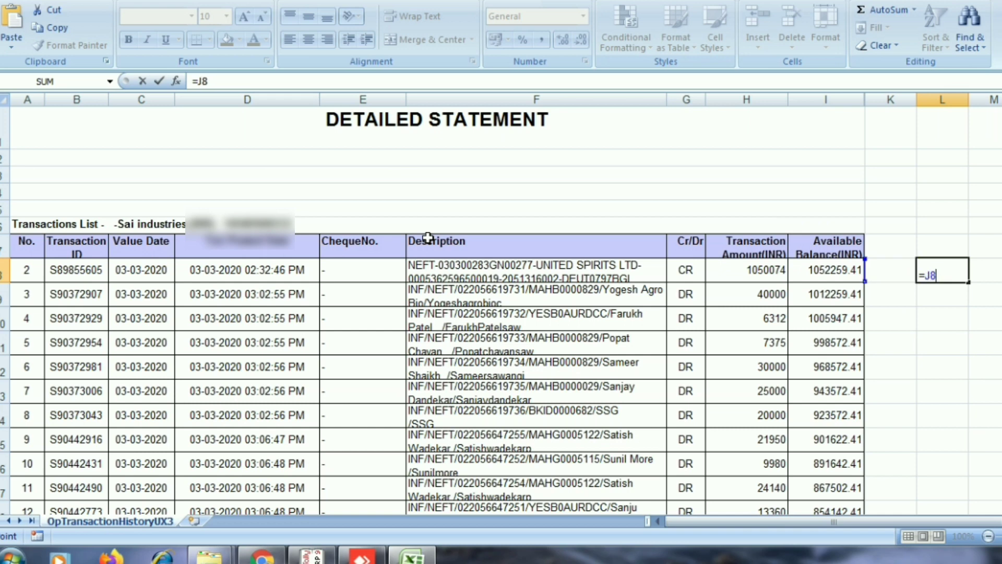
key("Left")
type("-")
key("Left")
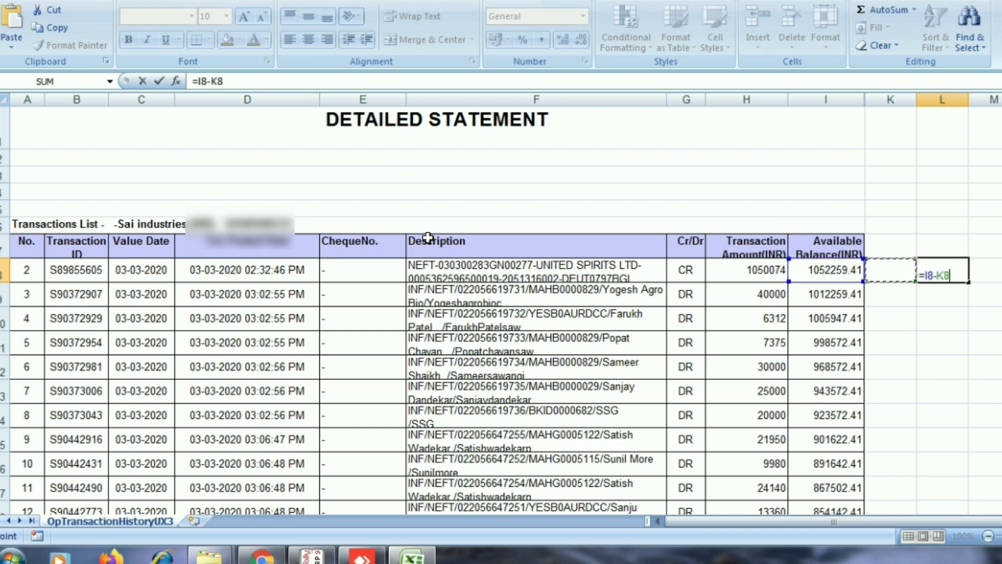
key("Left")
key("Left")
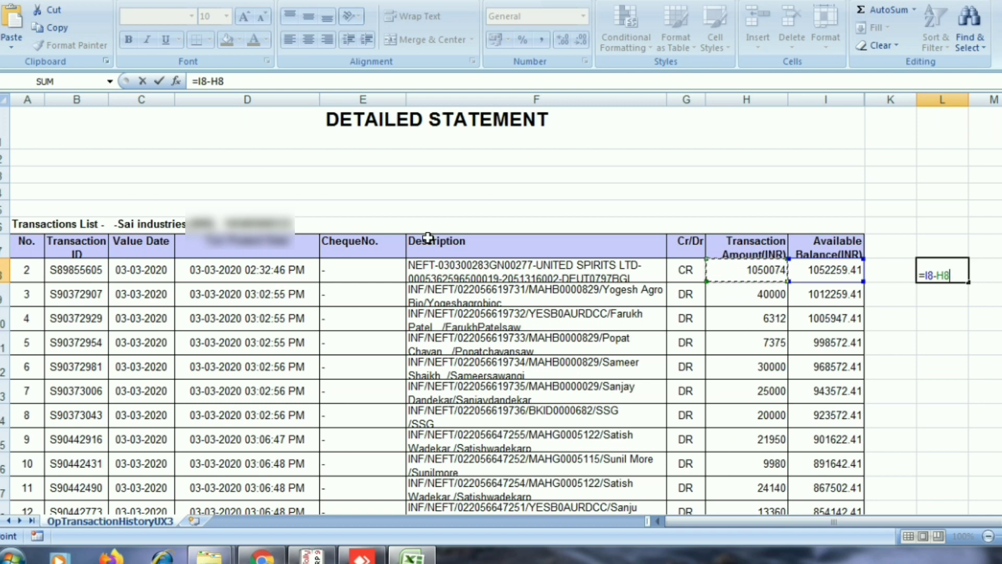
key("Return")
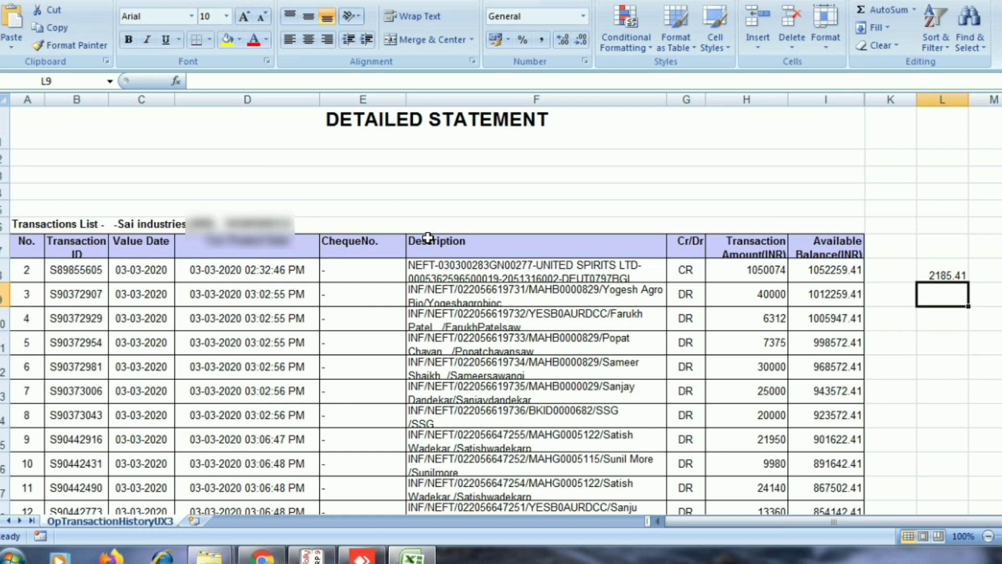
Compare the result in L8 with the ICICI BANK ledger's February closing balance in Tally, and return to Excel
key("alt+Tab")
key("alt+Tab")
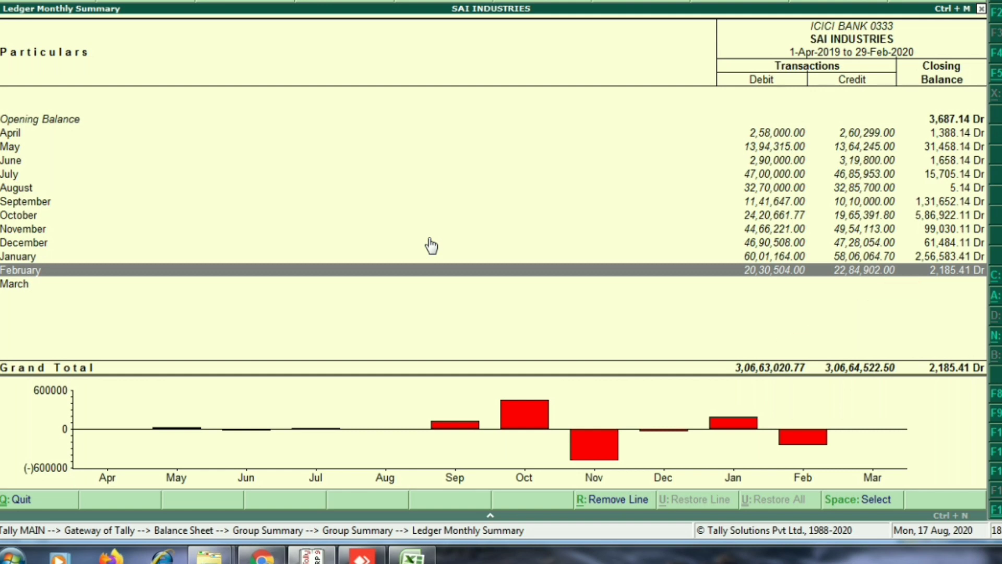
key("alt+Tab")
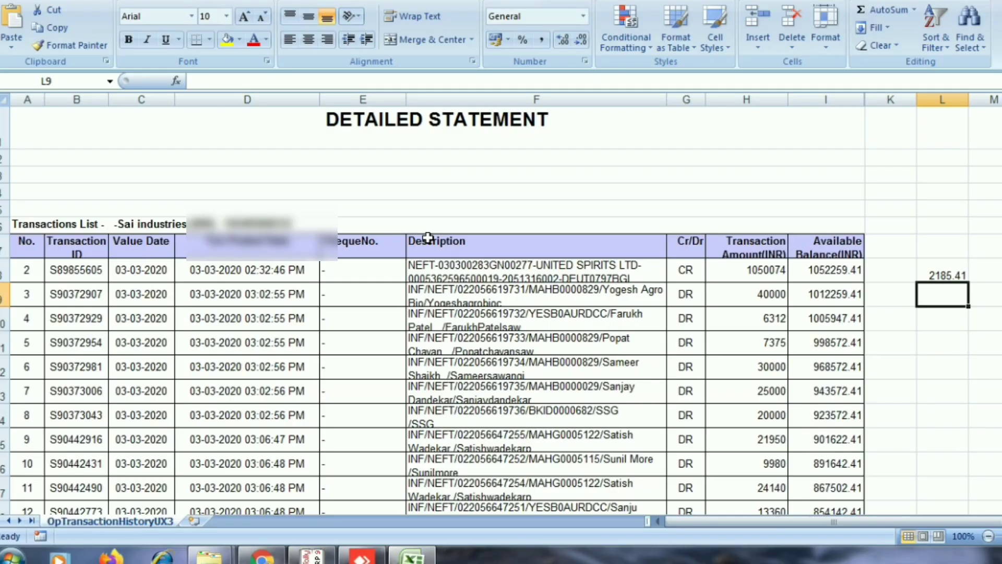
Clear the check formula from cell L8 and close the statement workbook, saving the changes
key("Up")
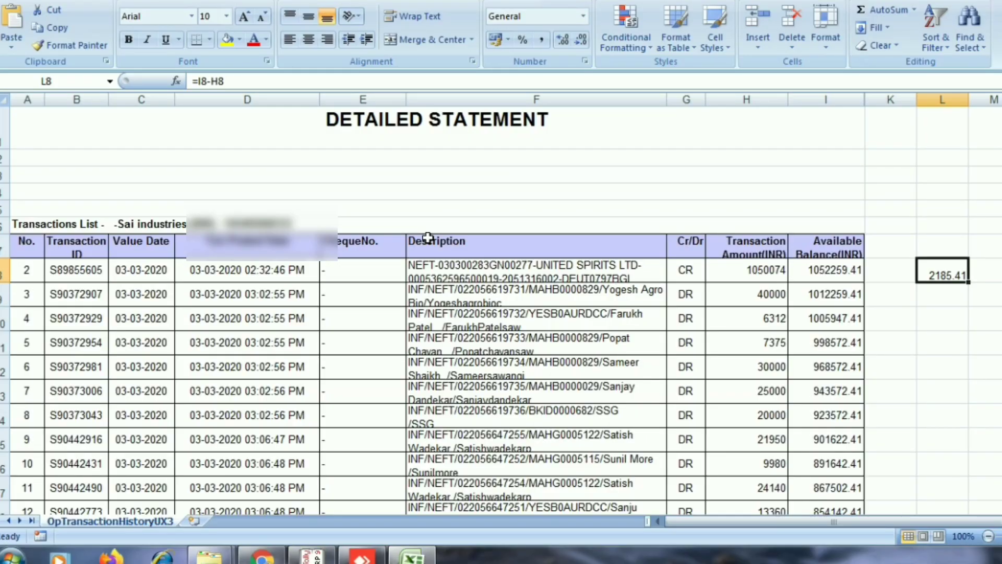
key("Delete")
key("alt+F4")
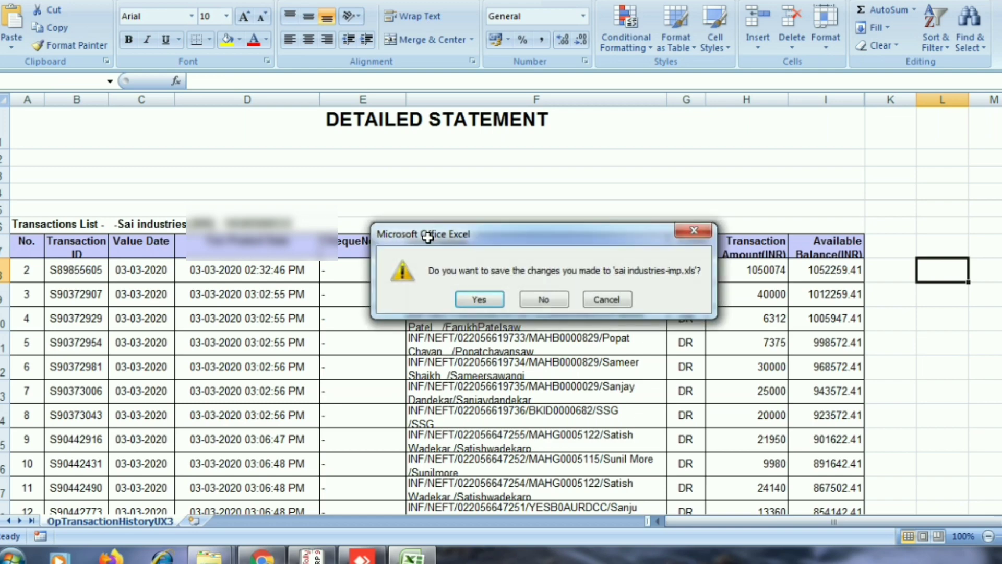
key("Return")
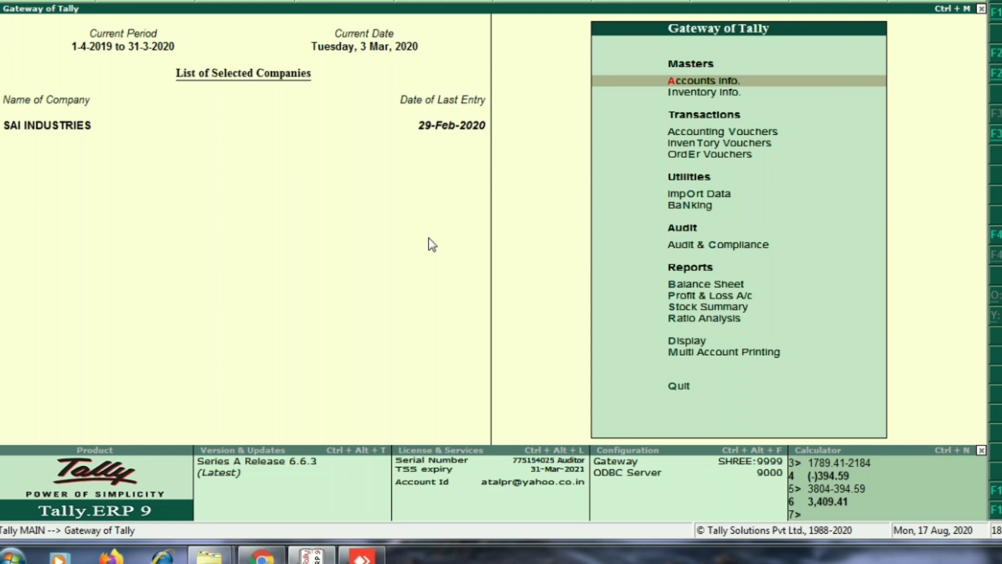
Open the ICICI BANK ledger for alteration from Tally's single-ledger accounts masters
key("Return")
key("Down")
key("Return")
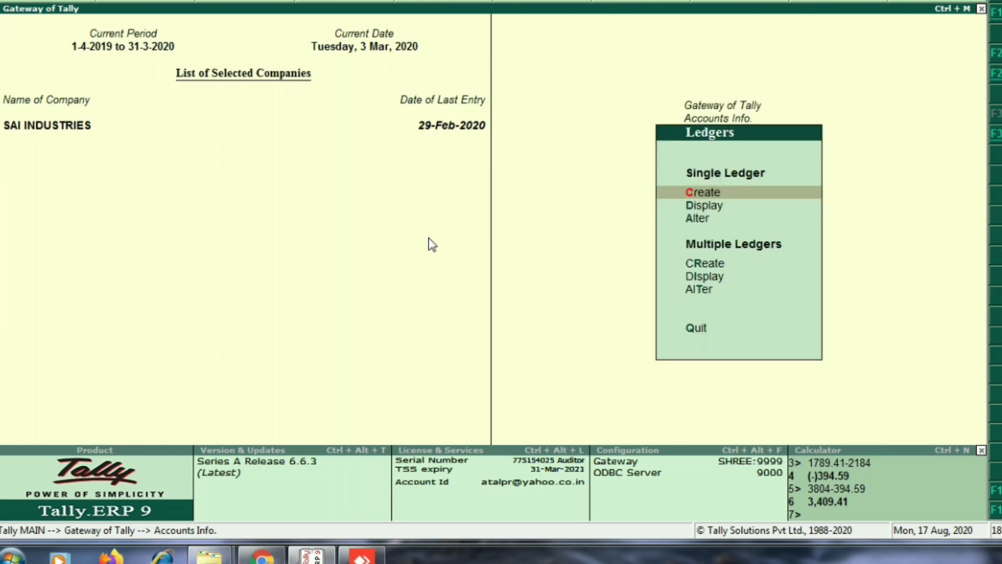
key("Down")
key("Down")
key("Return")
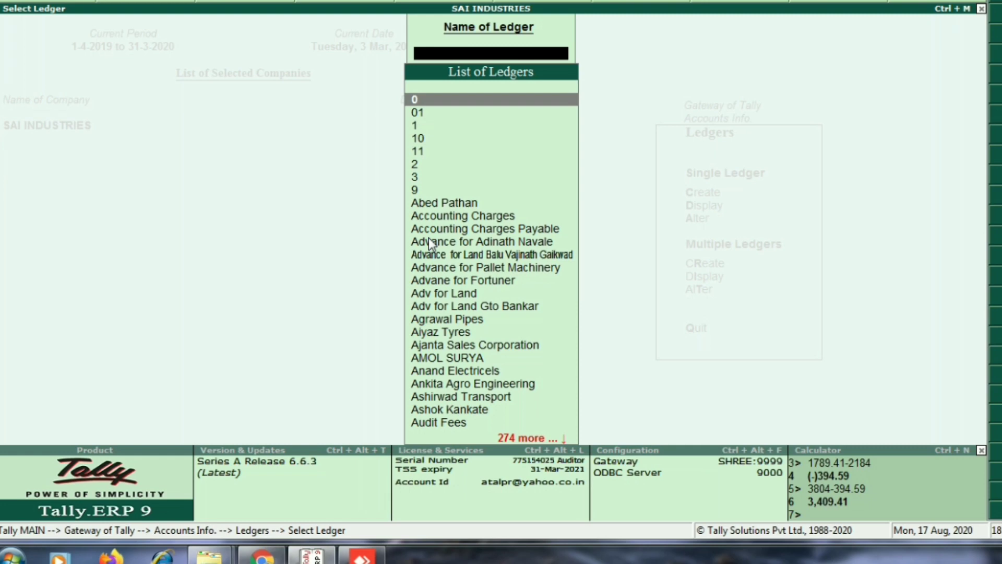
type("IC")
key("Down")
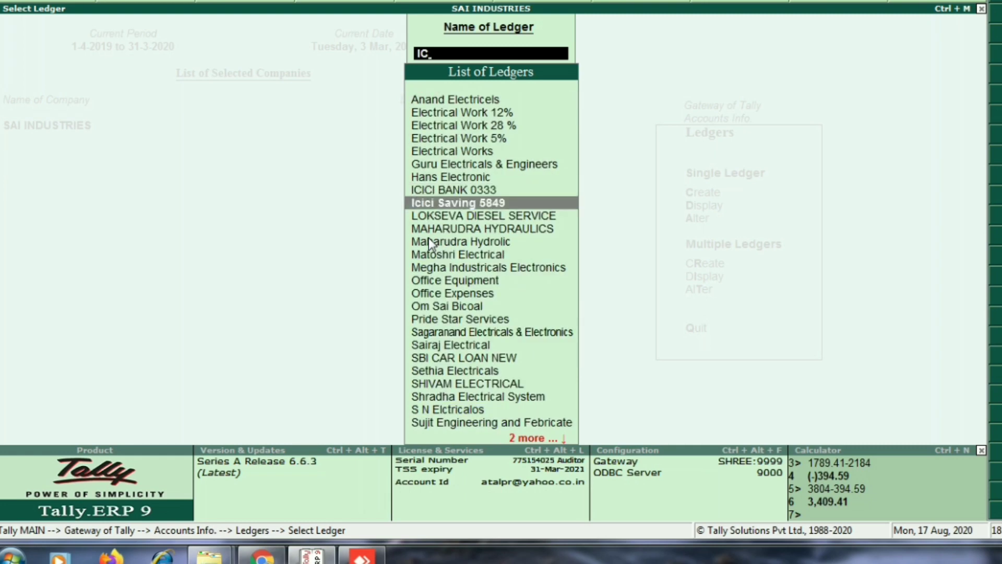
key("Up")
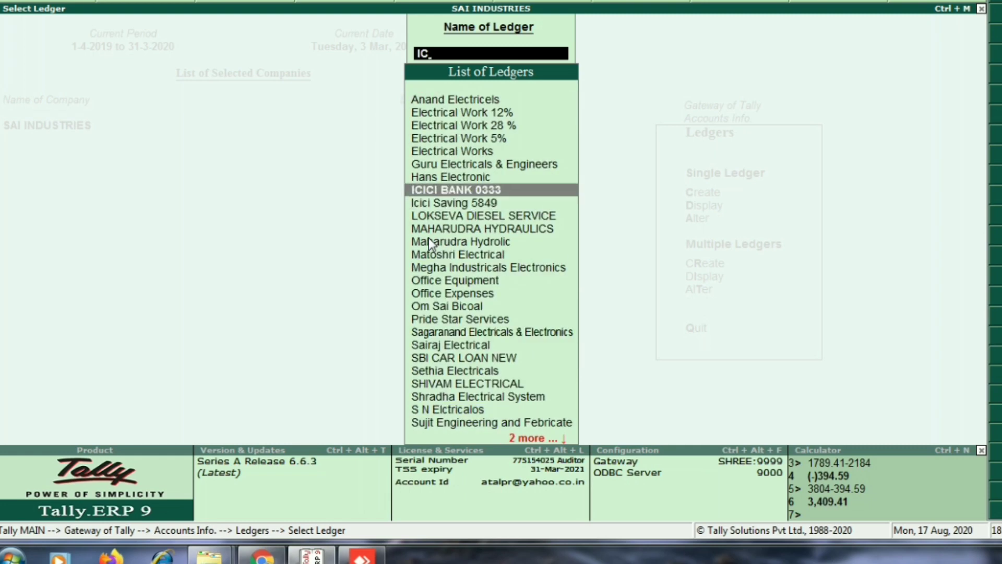
key("Return")
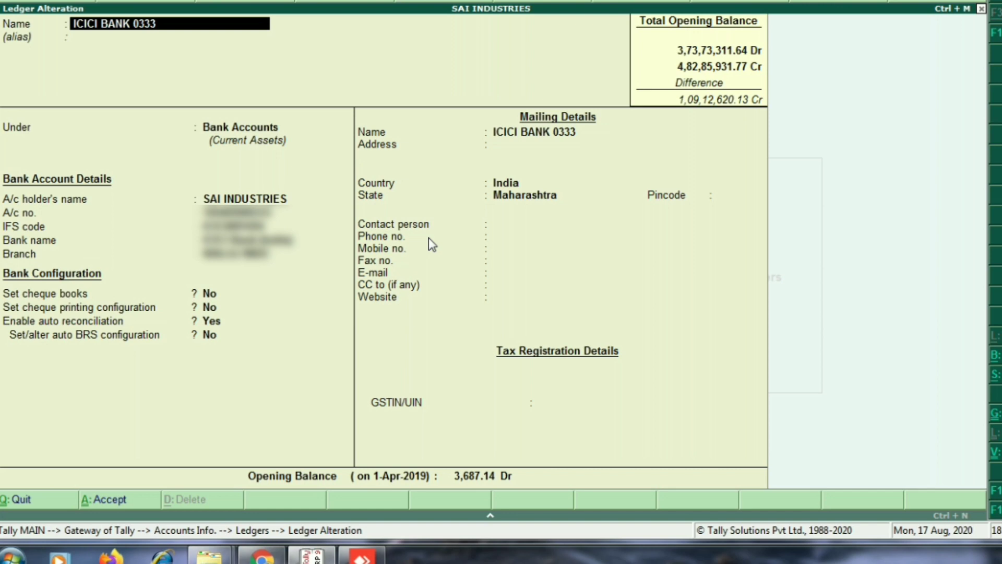
Review the ledger's bank account details and bank configuration, including the Enable auto reconciliation setting
key("Return")
key("Return")
key("Return")
key("Return")
key("Return")
key("Return")
key("Return")
key("Return")
key("Return")
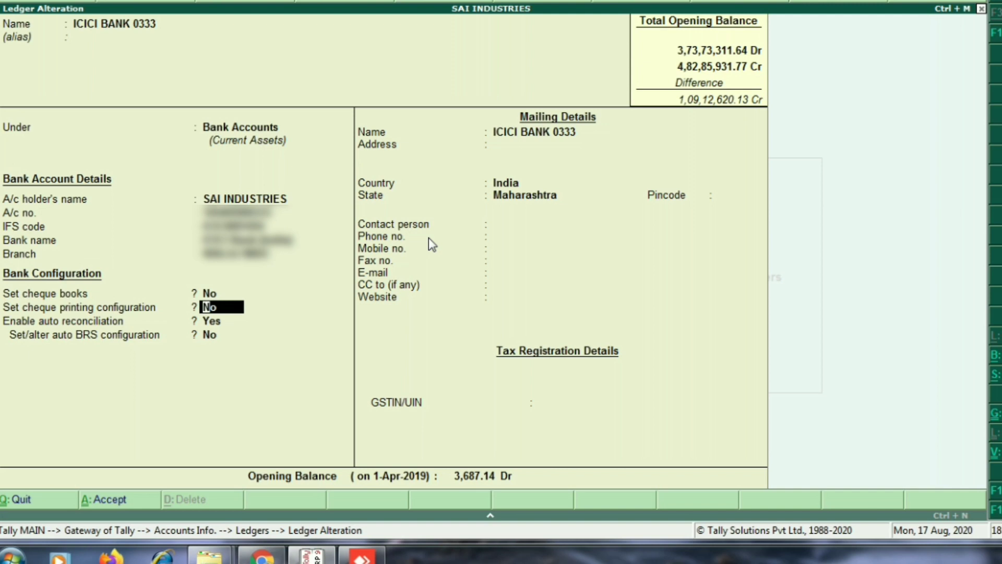
key("Return")
key("Return")
key("Return")
key("Return")
key("Return")
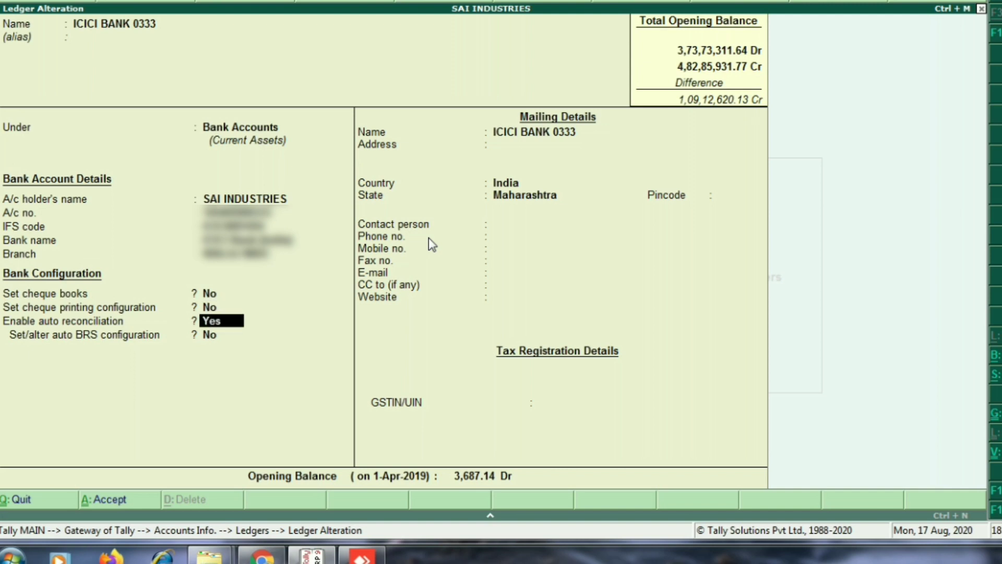
Go through the ledger's mailing and tax registration details without editing them, and return to the Gateway of Tally
key("Return")
key("Return")
key("Return")
key("Return")
key("Return")
key("Return")
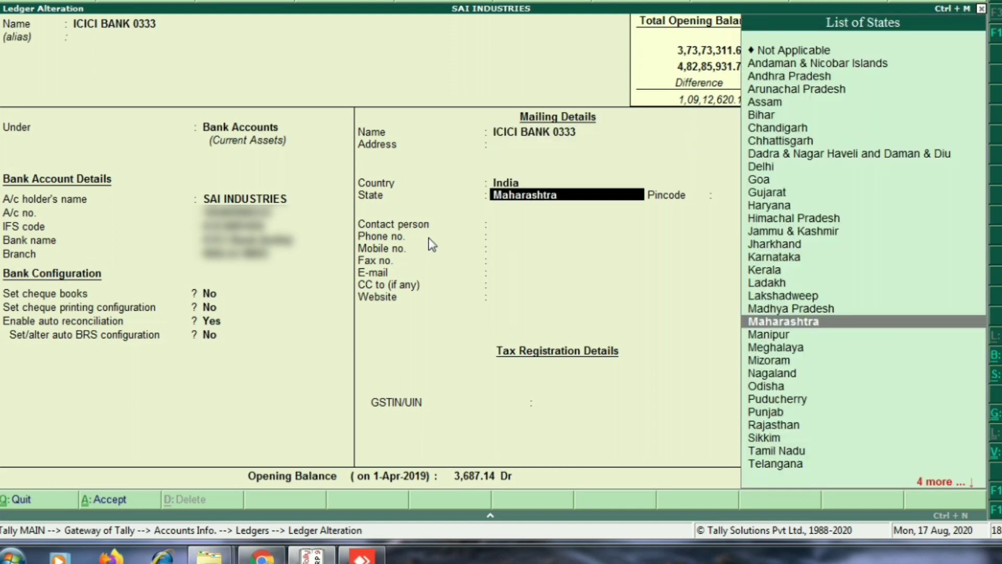
key("Return")
key("Return")
key("Return")
key("Return")
key("Return")
key("Return")
key("Return")
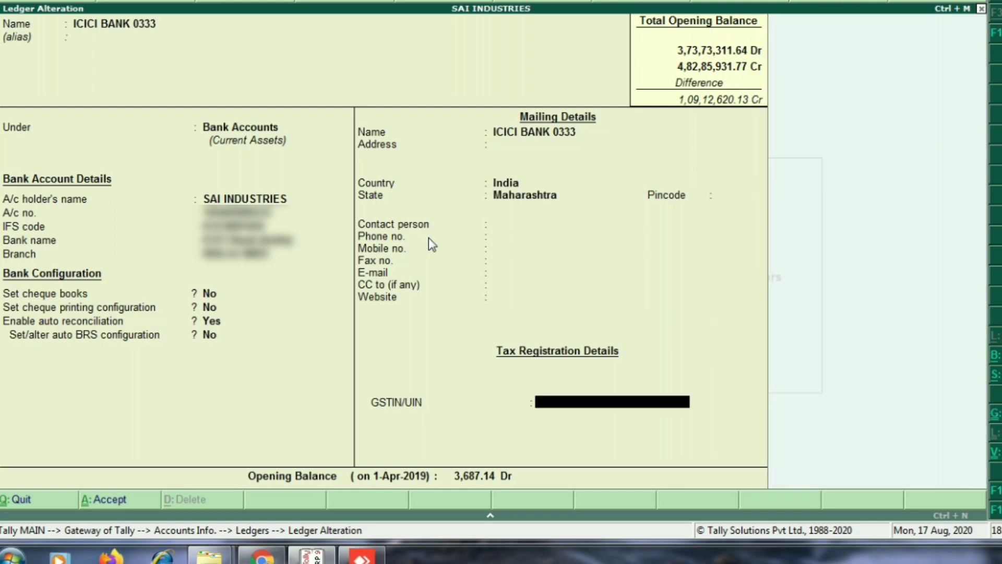
key("Return")
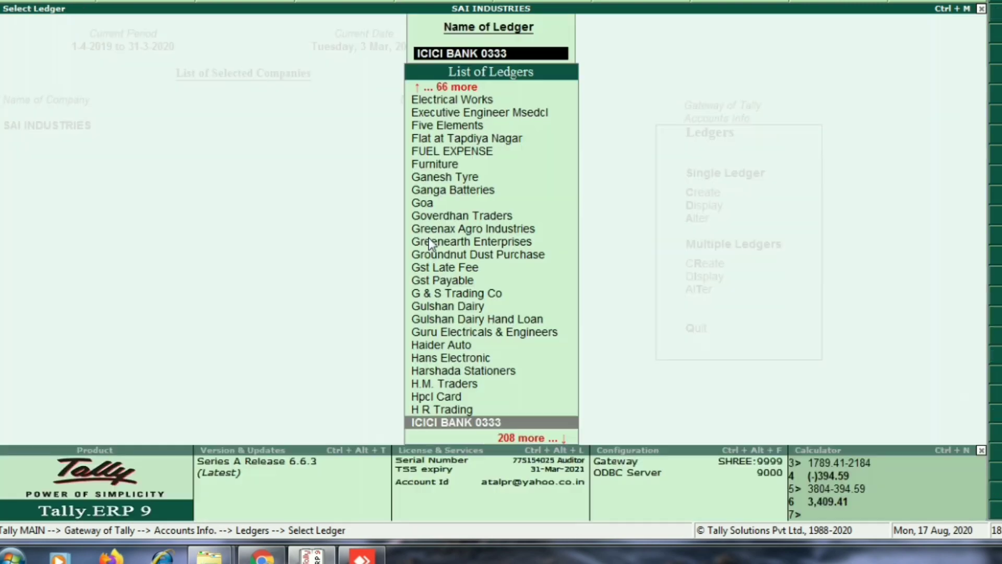
key("Escape")
key("Escape")
key("Escape")
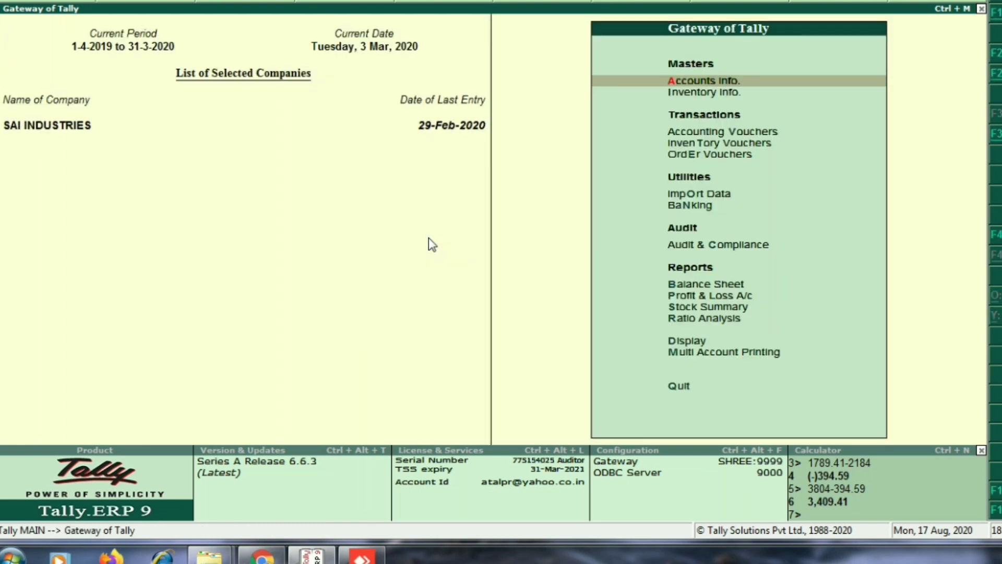
Open the bank reconciliation of the ICICI BANK ledger from Tally's Banking utilities
key("Up")
key("Up")
key("Up")
key("Up")
key("Up")
key("Up")
key("Up")
key("Up")
key("Up")
key("Up")
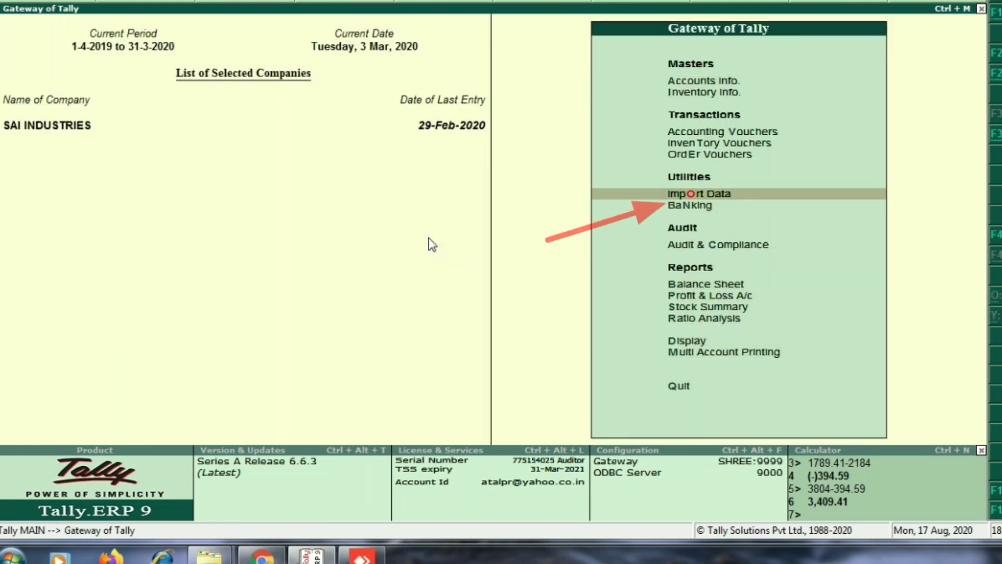
key("Down")
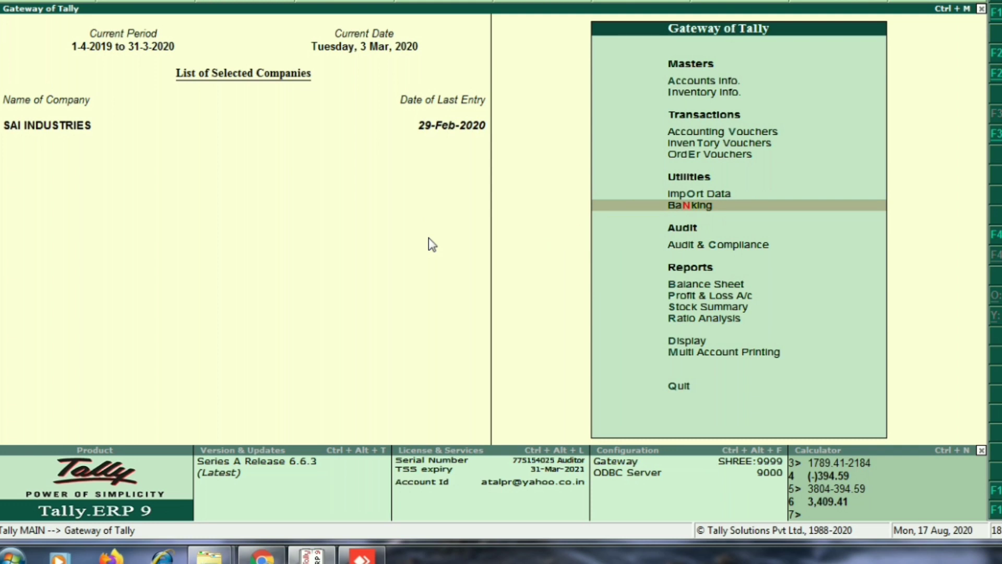
key("Return")
key("Down")
key("Down")
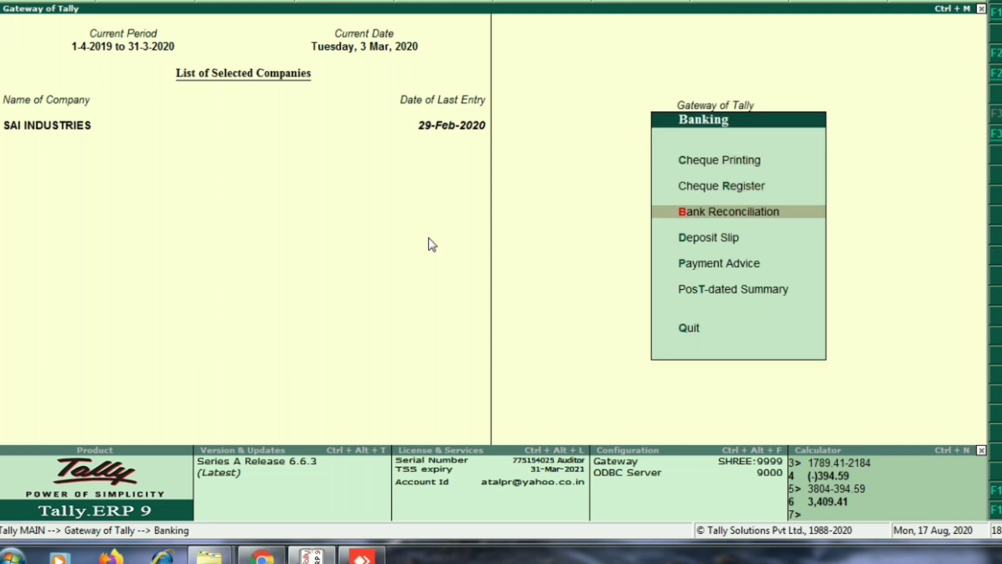
key("Return")
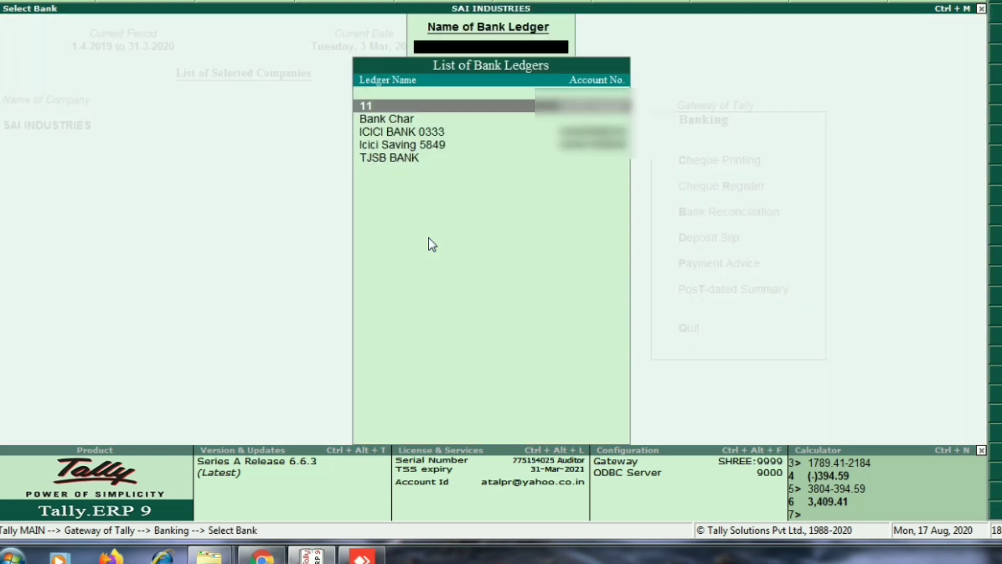
key("Down")
key("Down")
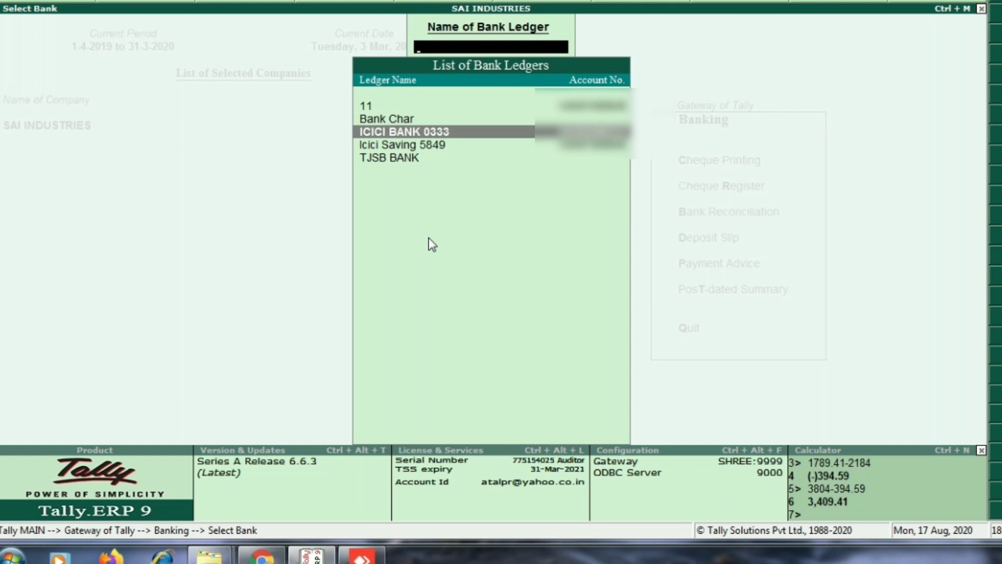
key("Return")
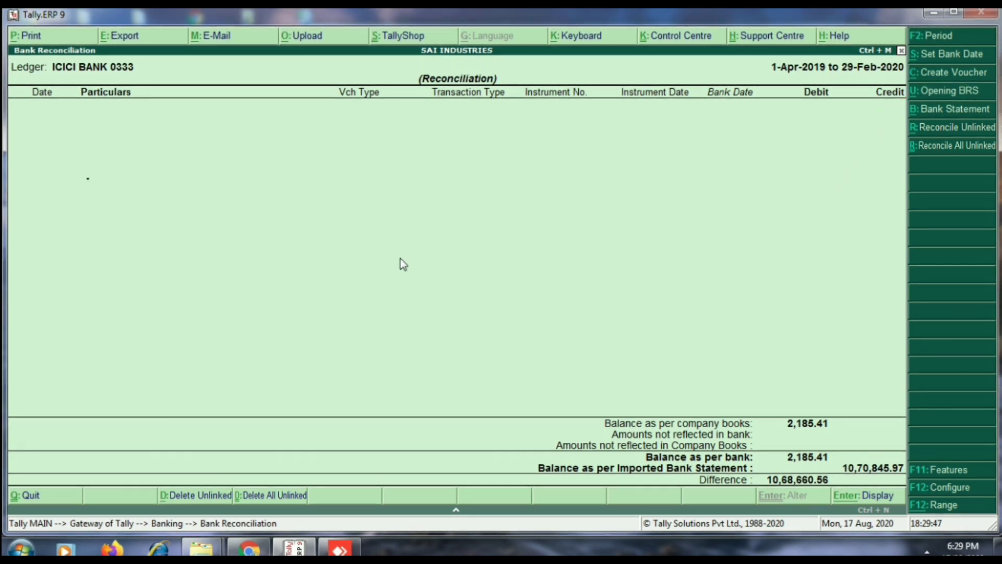
Delete all opening BRS entries of the ICICI BANK ledger and return to its bank reconciliation
key("alt+u")
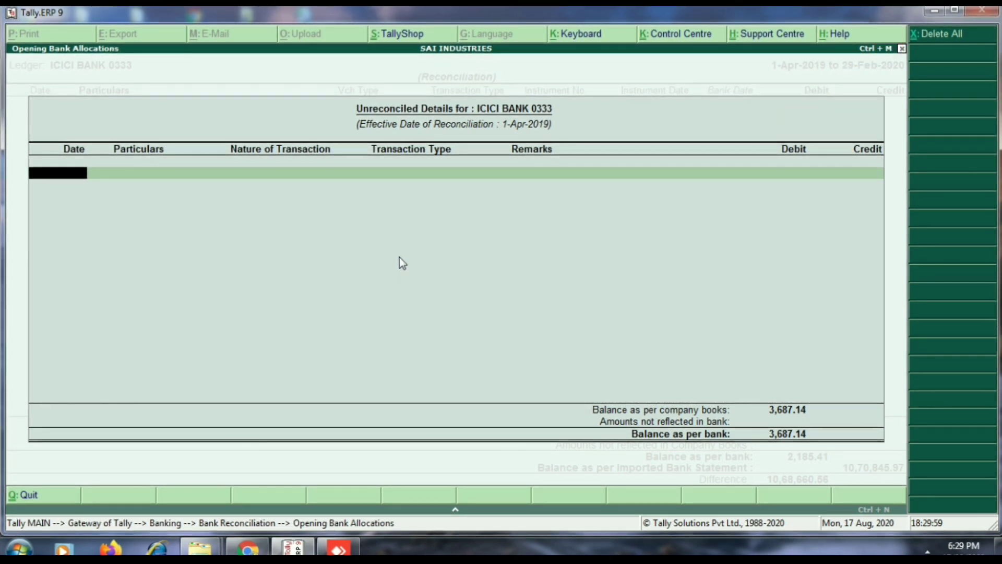
key("alt+x")
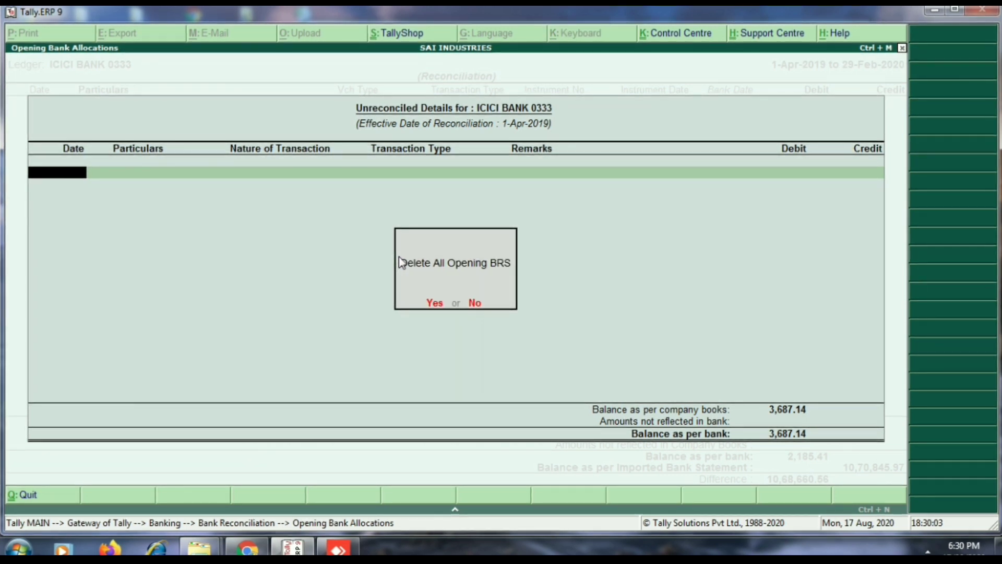
type("yy")
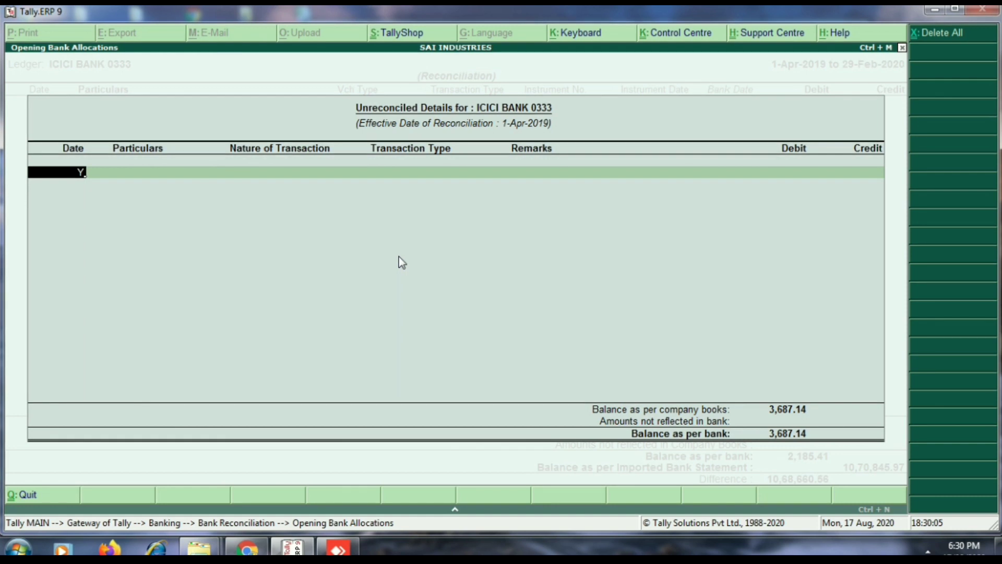
key("BackSpace")
key("Escape")
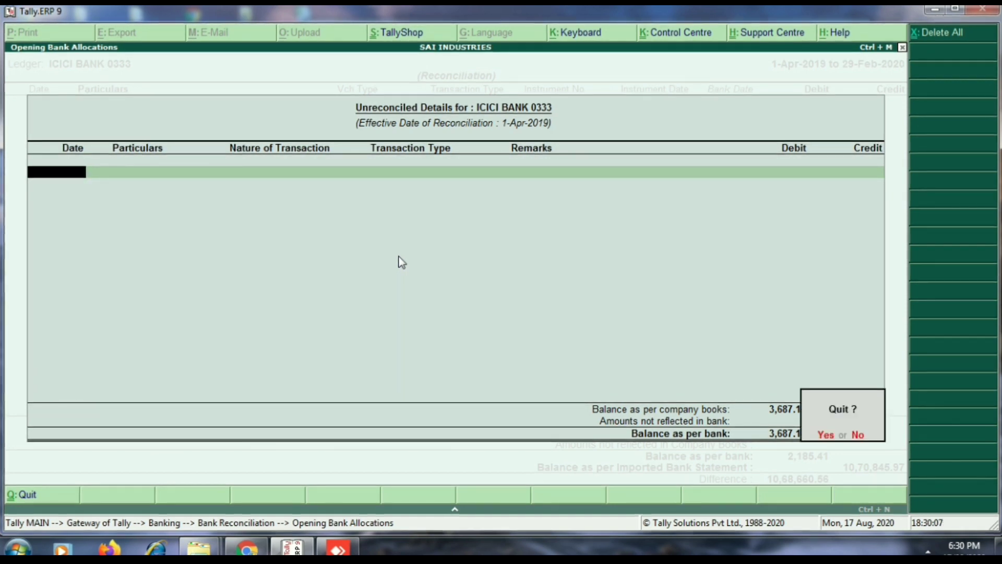
key("y")
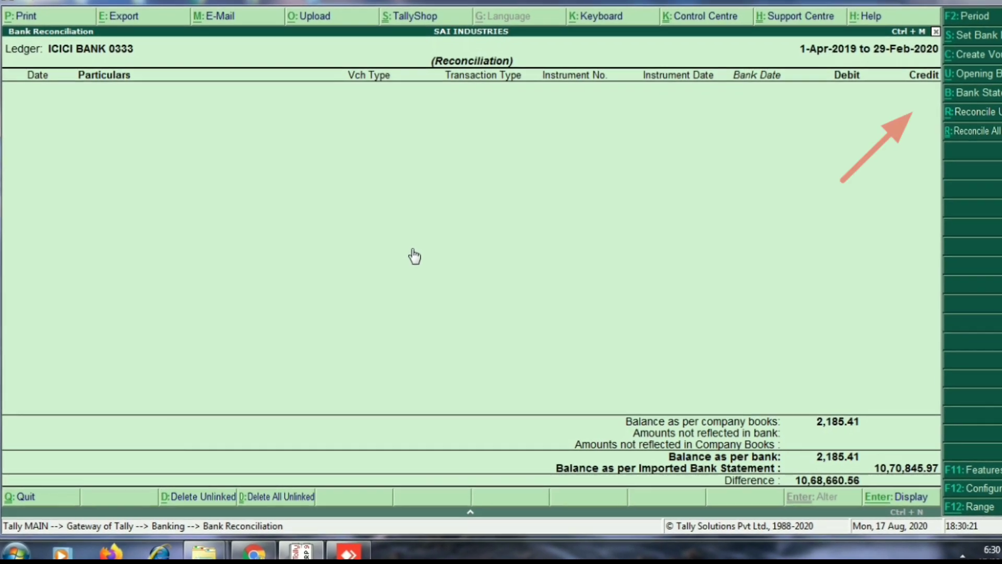
Start the bank statement import and set its directory to the 19-20 folder path copied from File Explorer
key("alt+b")
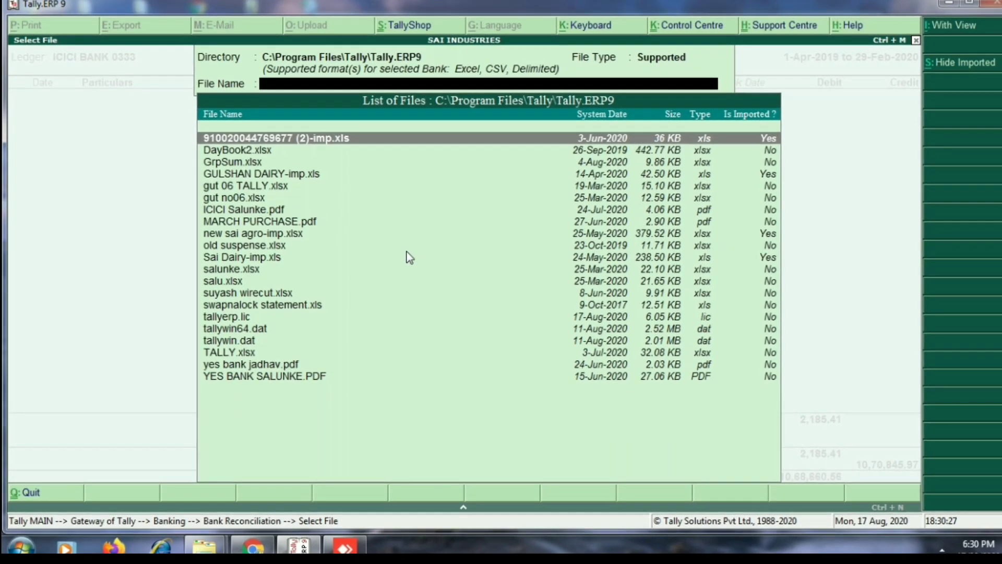
key("BackSpace")
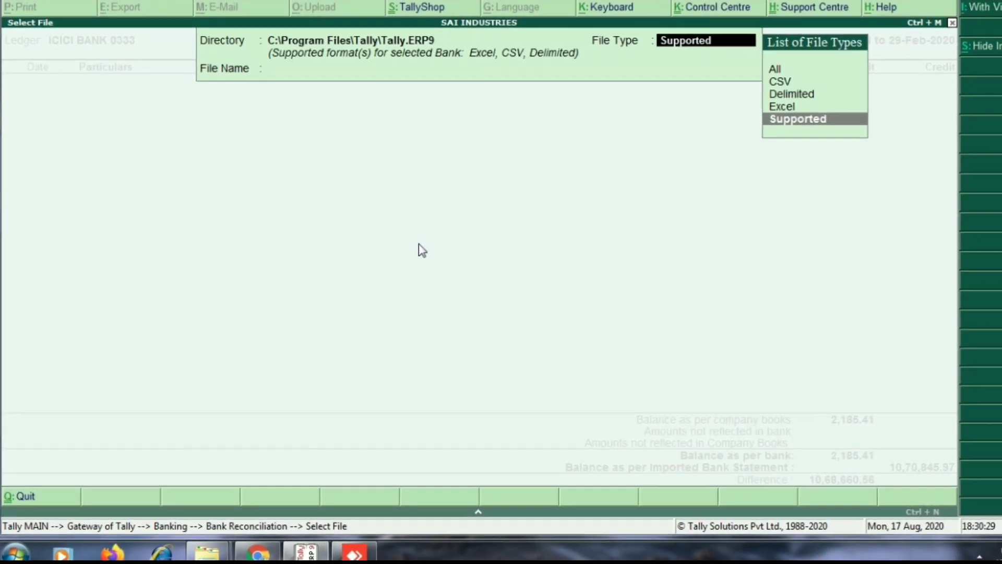
key("BackSpace")
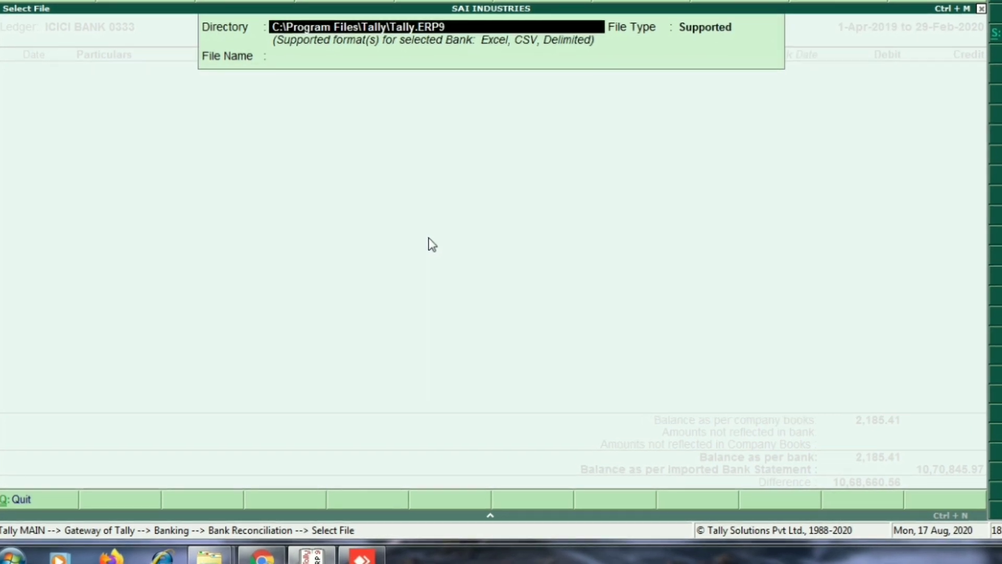
key("Return")
key("BackSpace")
key("alt+Tab")
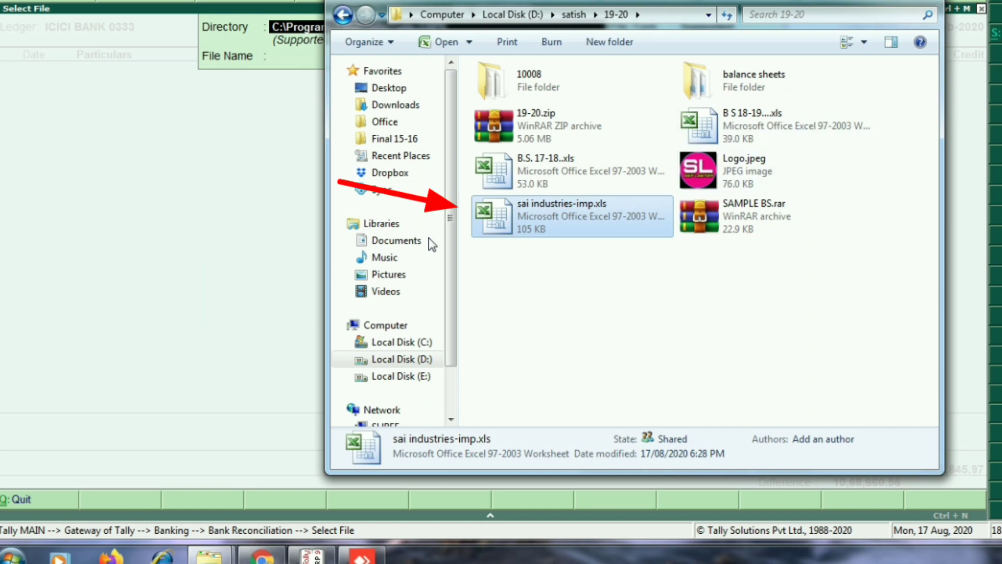
key("alt+d")
key("ctrl+c")
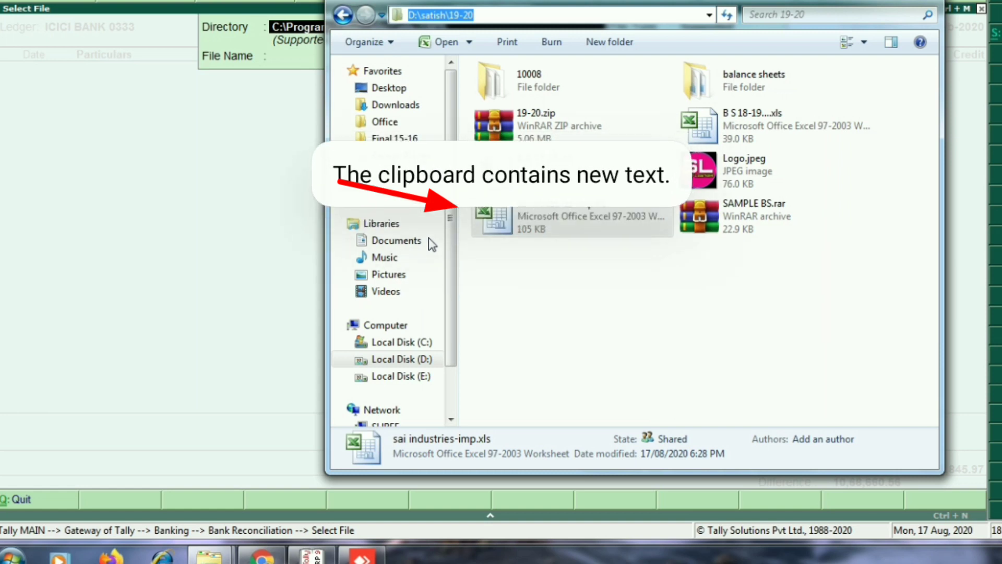
key("alt+Tab")
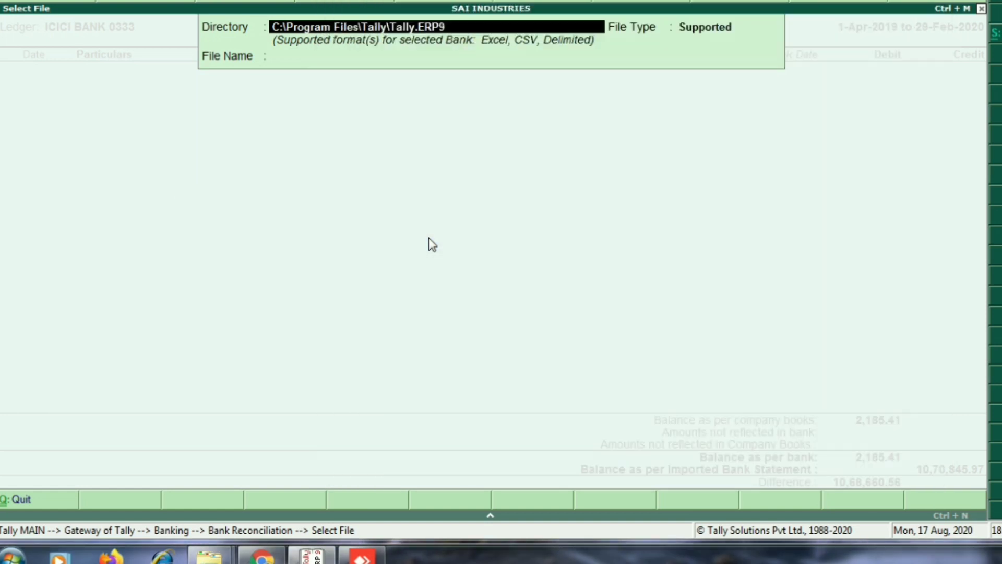
key("ctrl+alt+v")
key("Return")
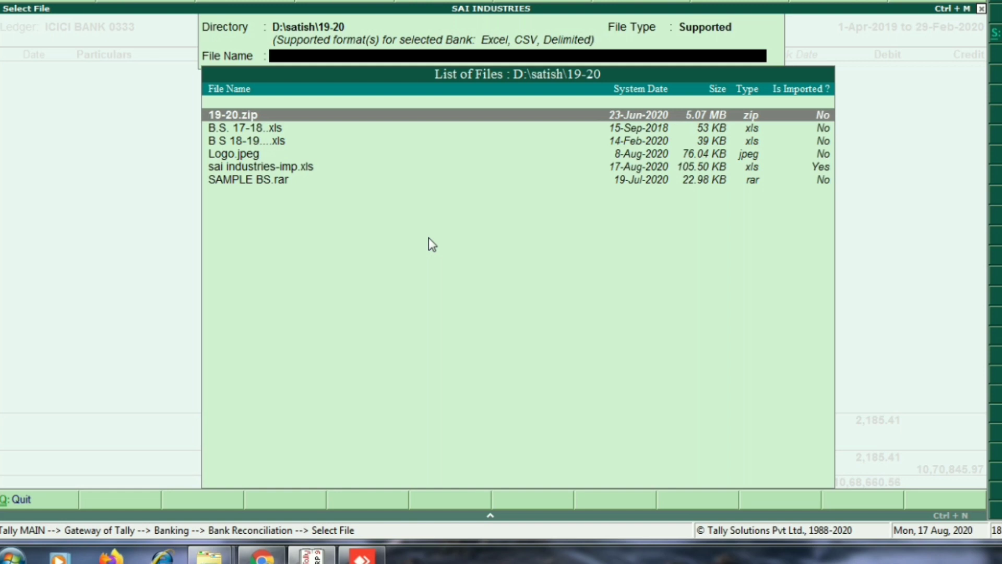
Review the file types available for the statement import, keeping Supported as the file type
key("BackSpace")
key("Return")
key("BackSpace")
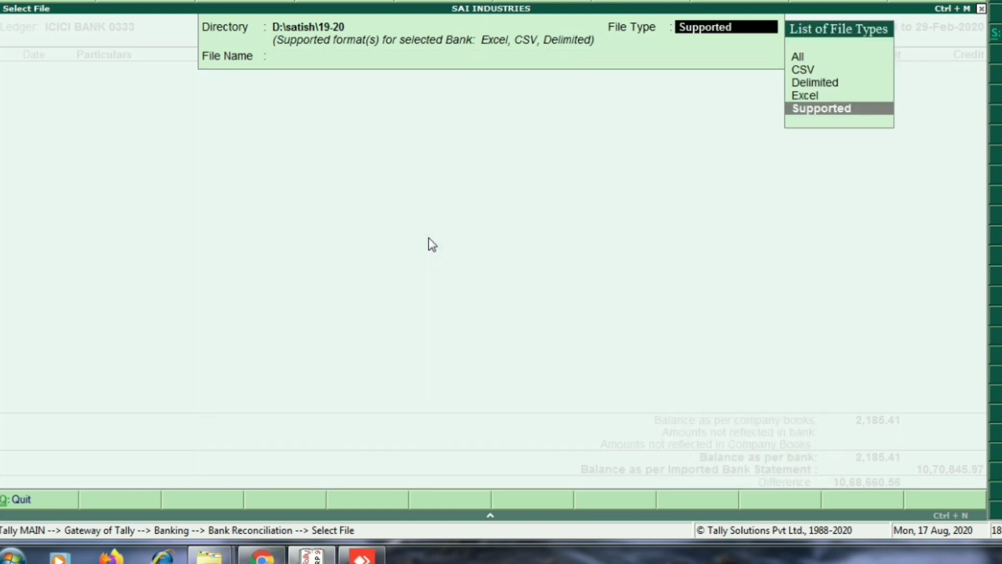
key("Up")
key("Up")
key("Up")
key("Up")
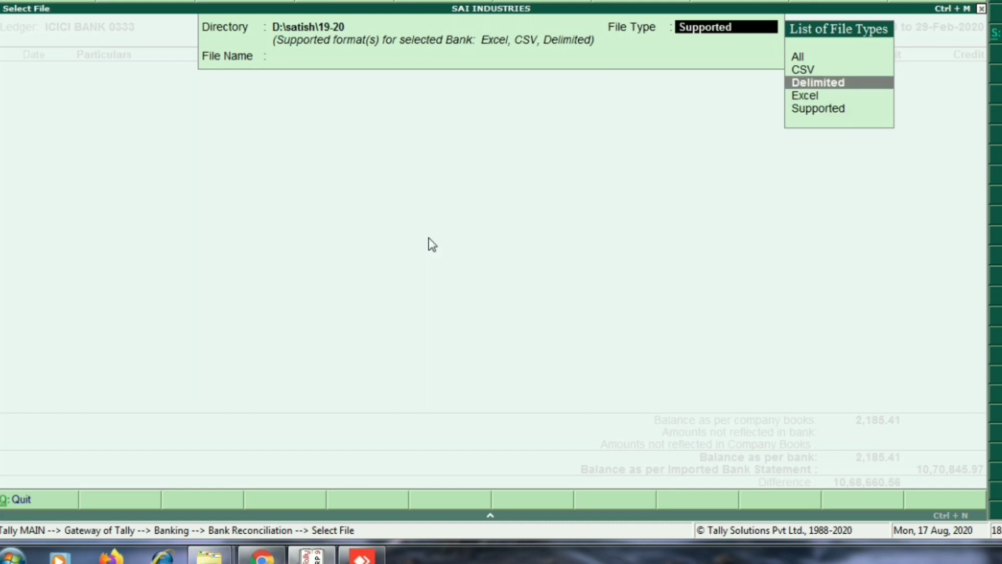
key("Return")
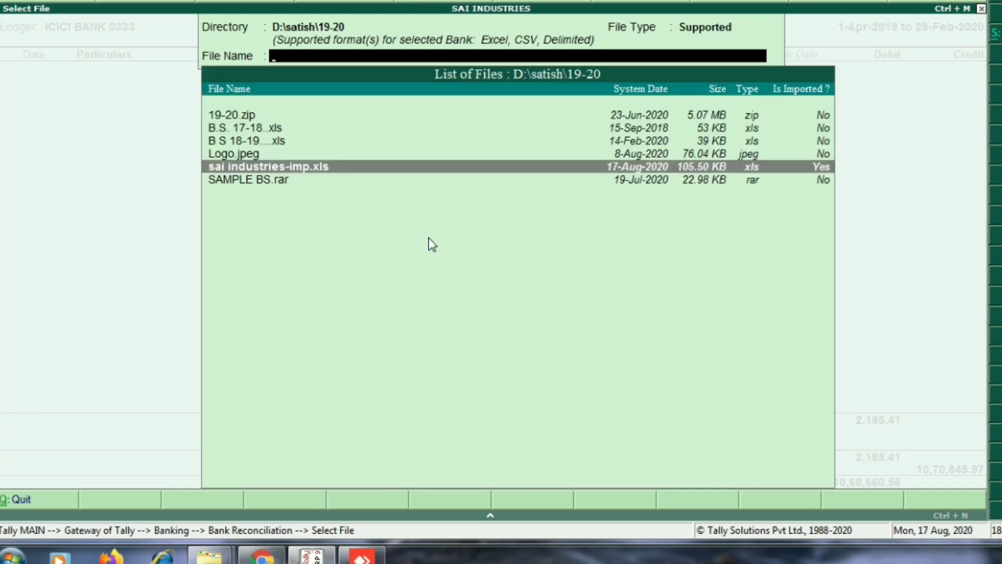
key("Down")
key("Up")
key("alt+Tab")
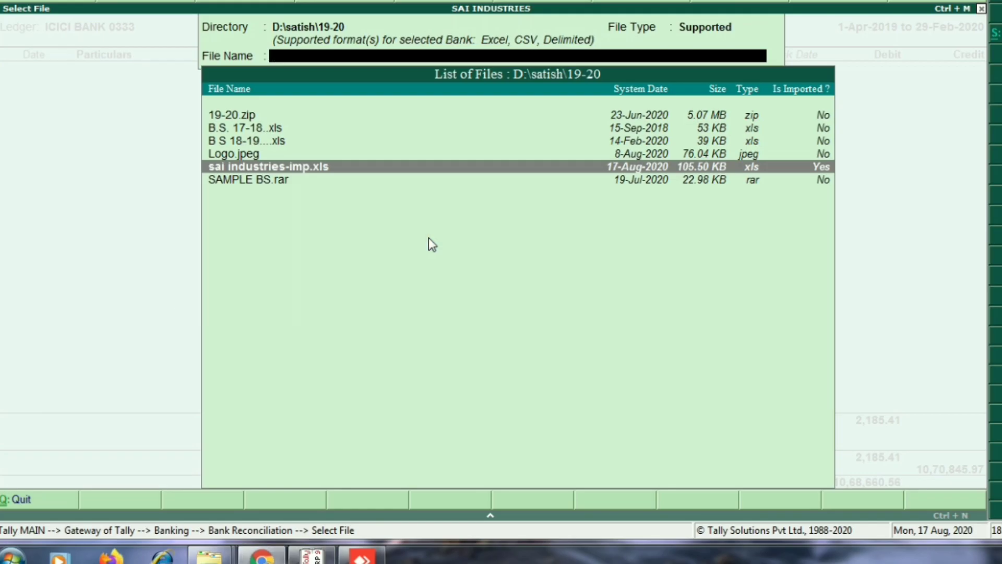
key("alt+Tab")
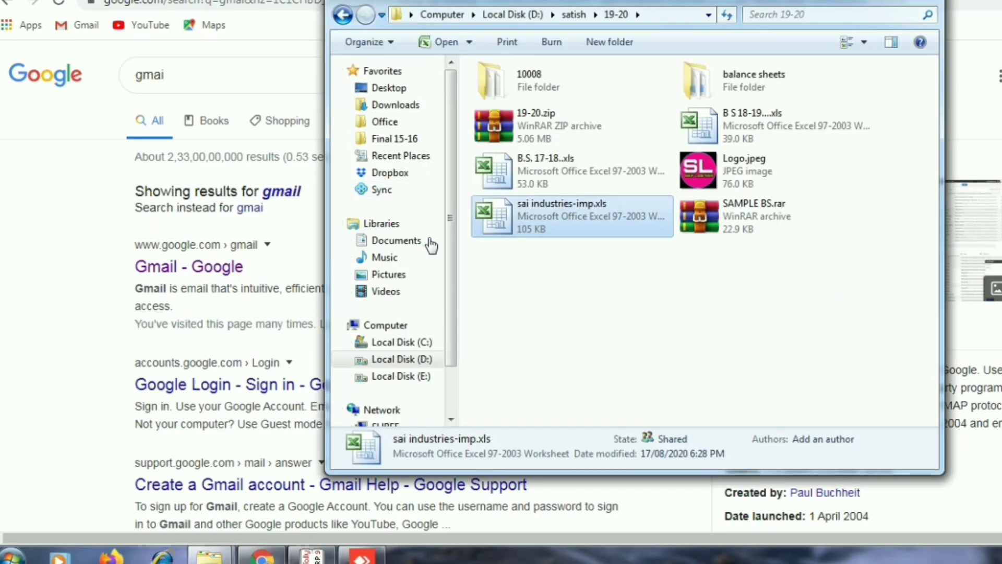
key("alt+Tab")
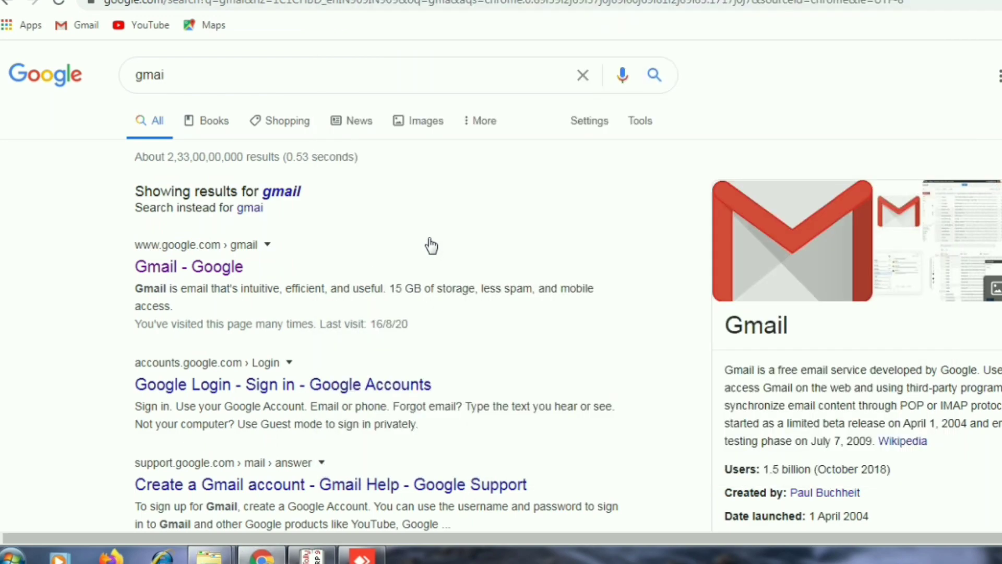
key("alt+Tab")
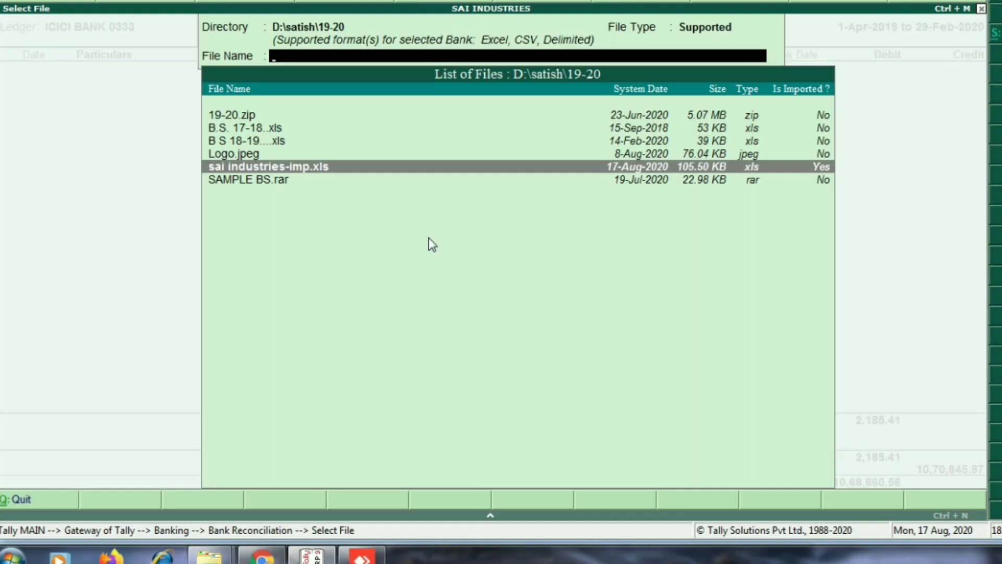
Import the bank statement from sai industries-imp.xls, choosing to continue although it was already imported
key("Return")
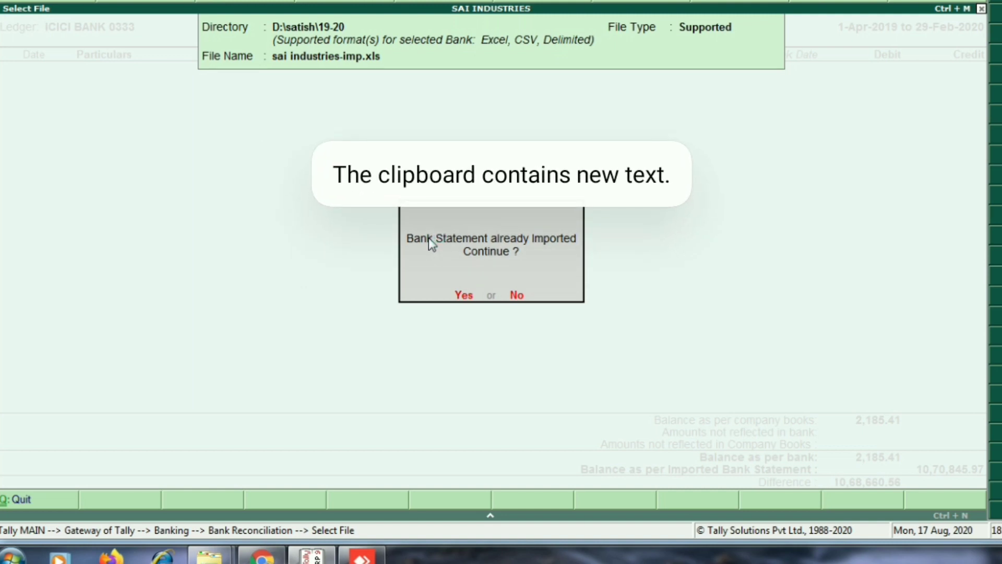
key("y")
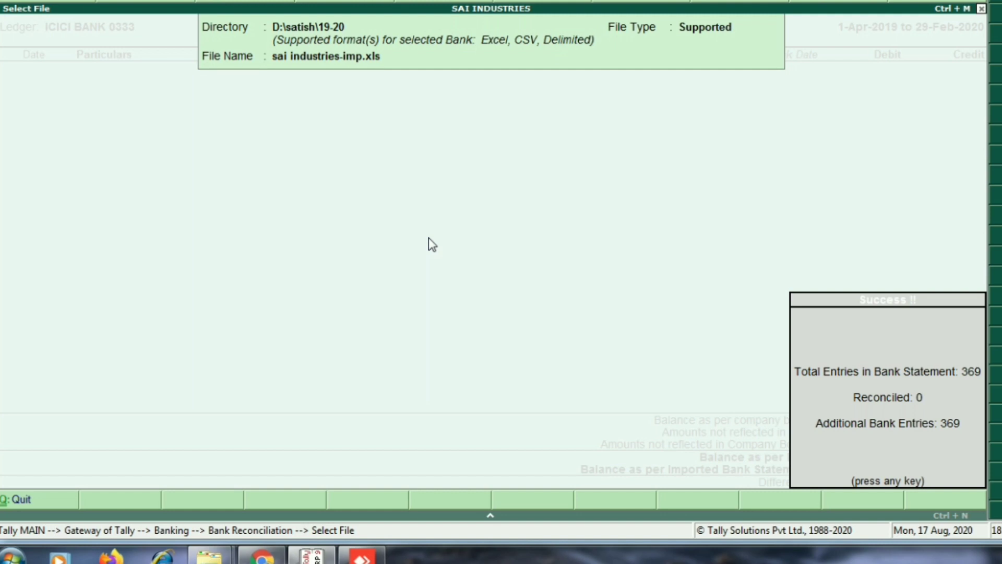
key("Return")
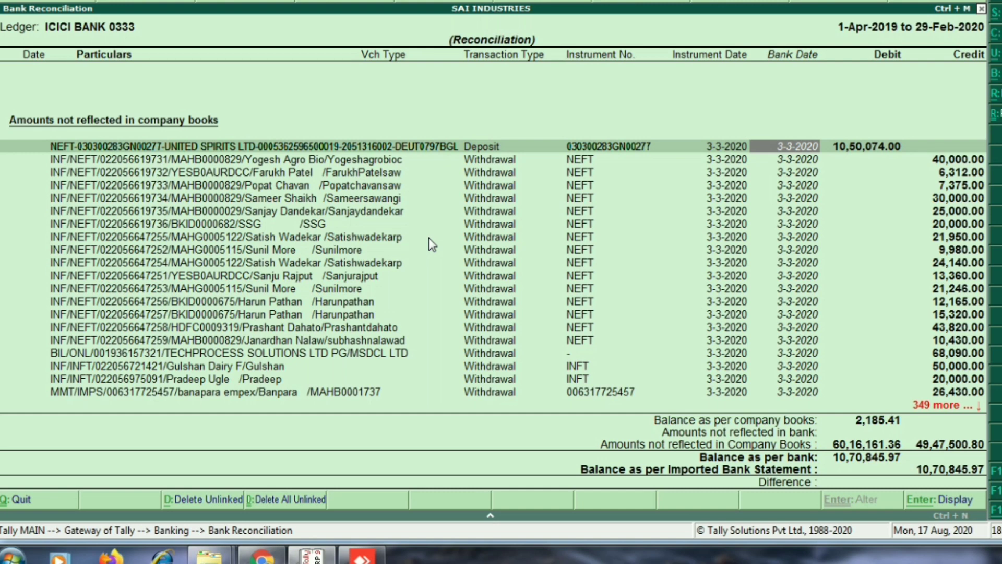
Switch to File Explorer and open sai industries-imp.xls from the 19-20 folder in Excel
key("alt+Tab")
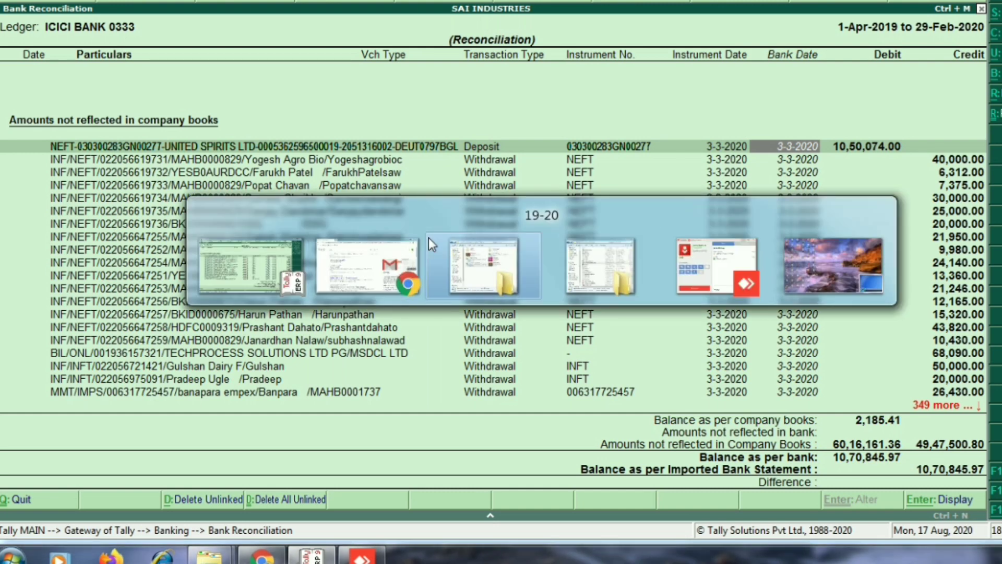
key("Up")
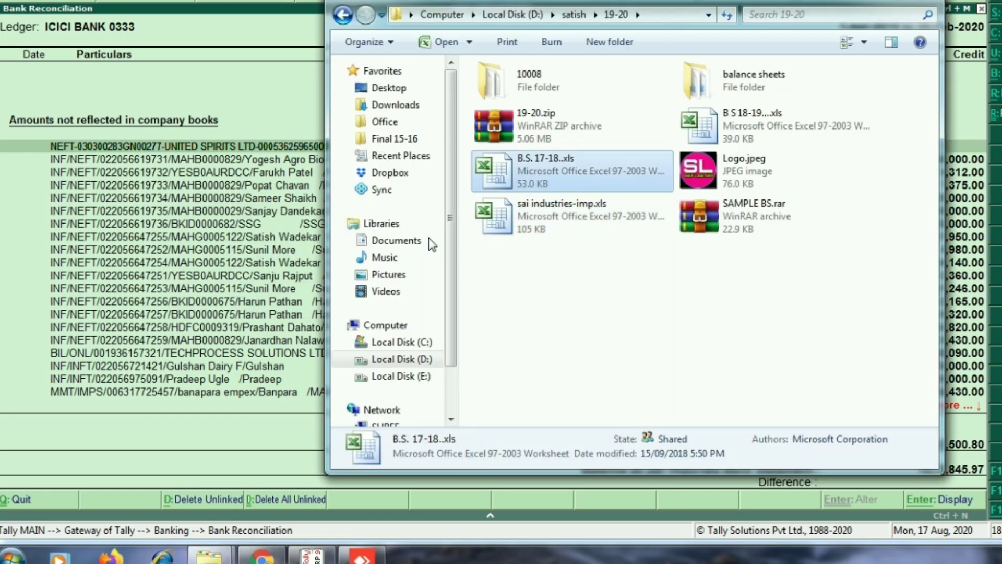
key("Down")
key("Return")
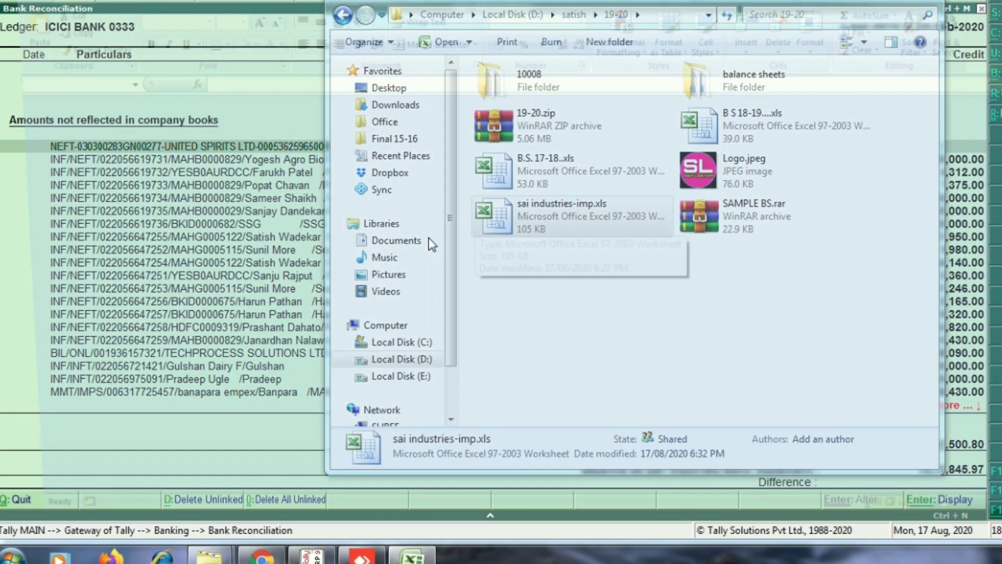
key("Down")
key("Down")
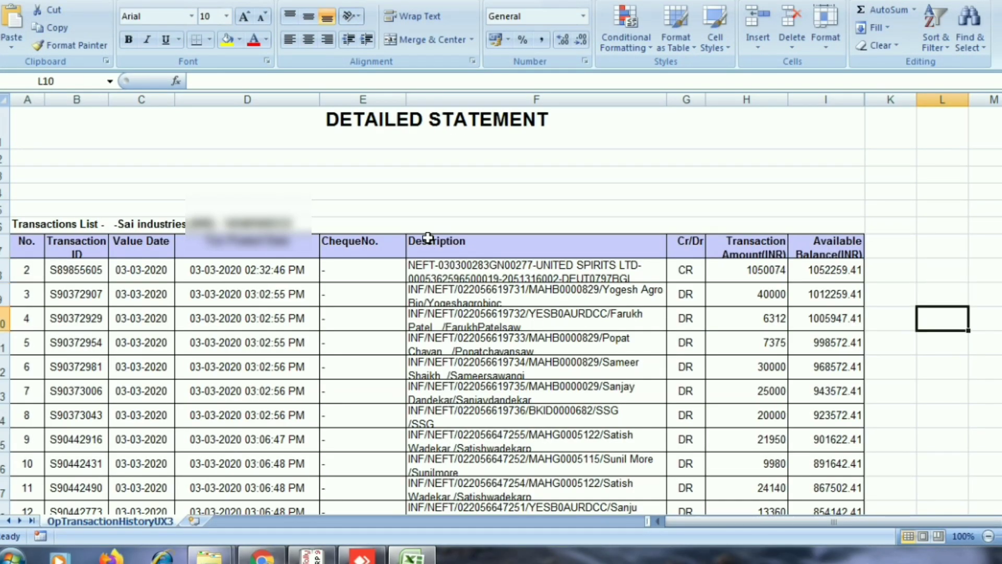
Examine the first transaction's Description and Cr/Dr entries in the statement, and return to Tally's bank reconciliation to compare them
key("Left")
key("Left")
key("Left")
key("Left")
key("Left")
key("Left")
key("Up")
key("Up")
key("Right")
key("Right")
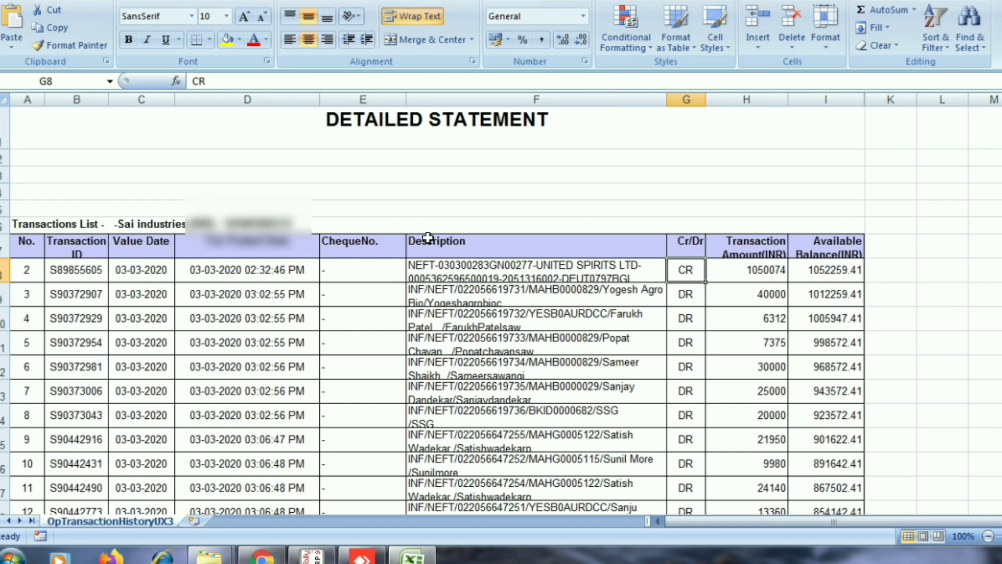
key("Left")
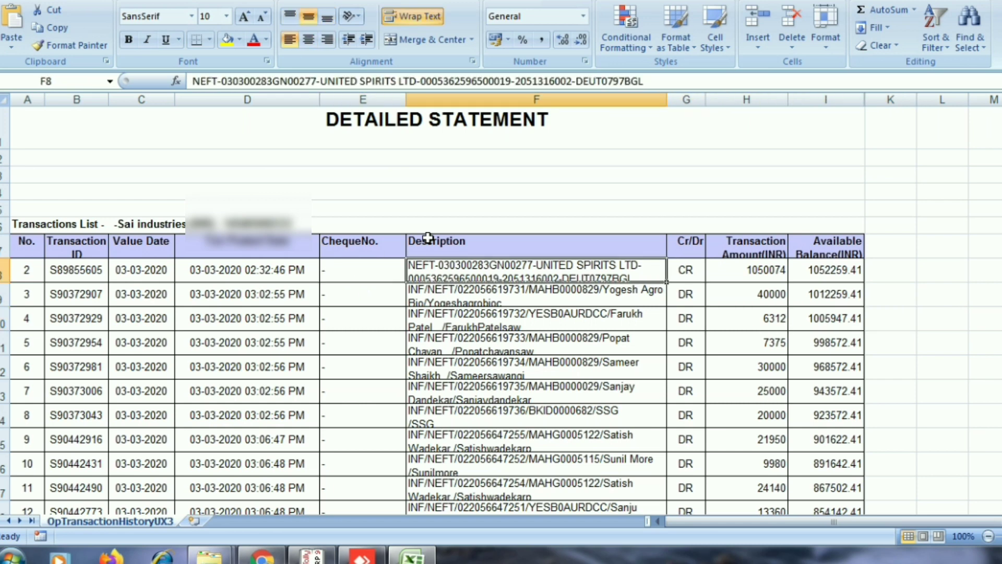
key("alt+Tab")
key("alt+Tab")
key("Tab")
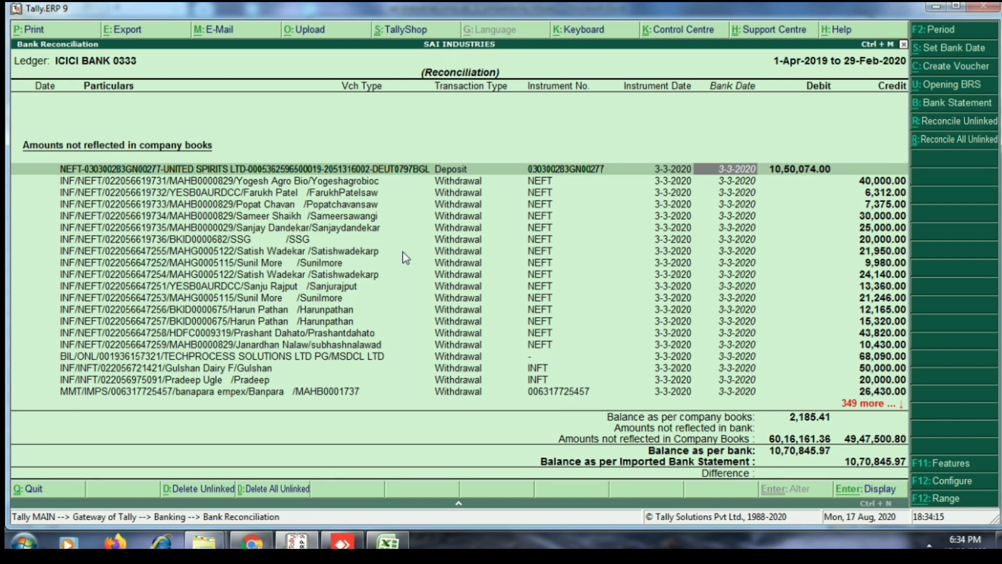
Examine the first few transactions not reflected in company books, comparing the deposit with the withdrawals below it
key("Down")
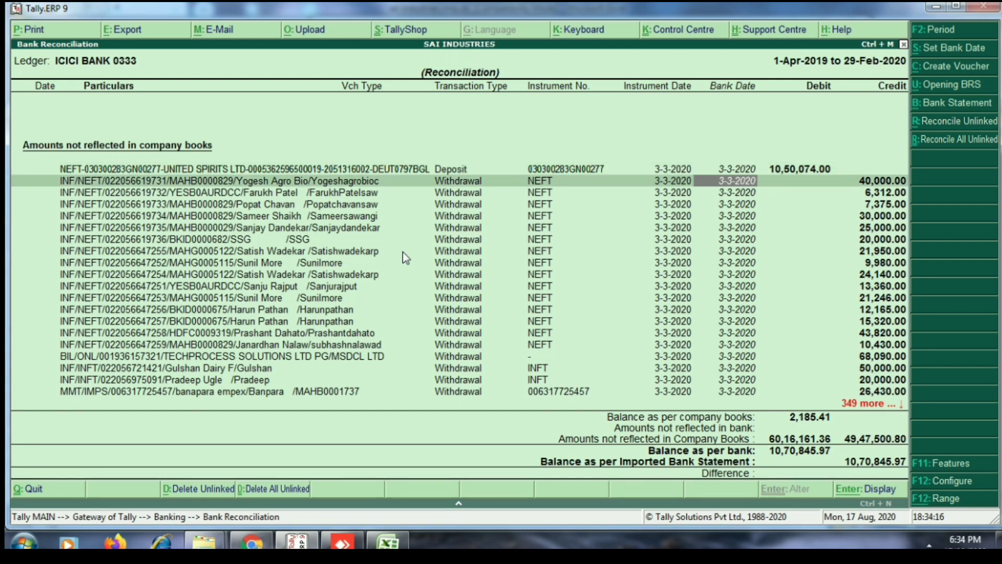
key("Down")
key("Up")
key("Up")
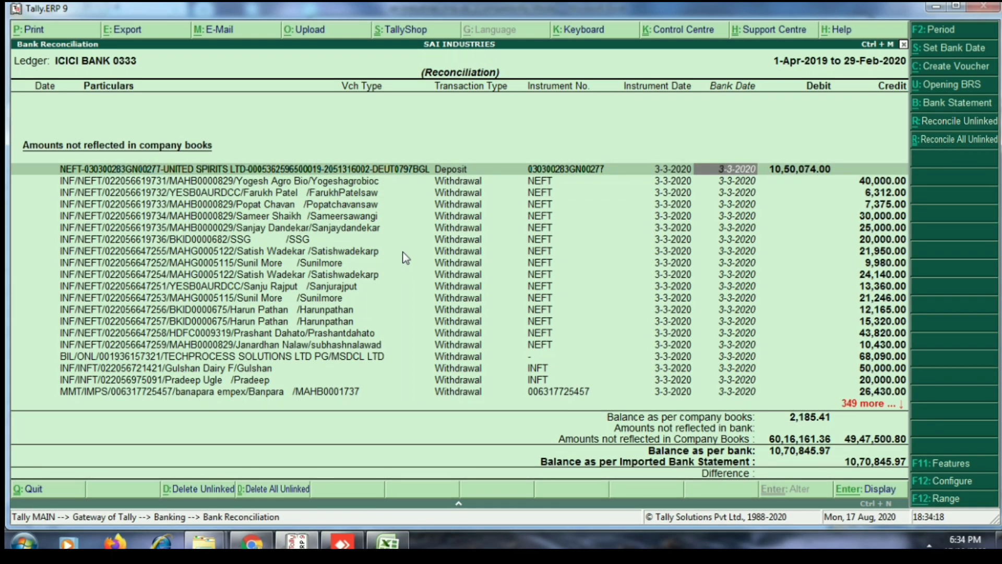
key("Down")
key("Down")
key("Down")
key("Down")
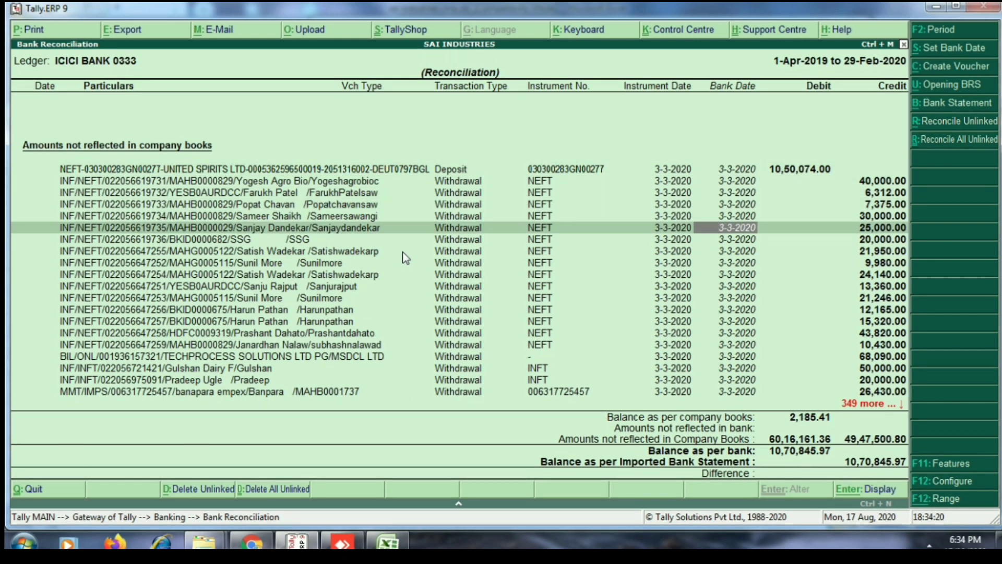
key("Up")
key("Up")
key("Up")
key("Up")
key("Down")
key("Down")
key("Down")
key("Down")
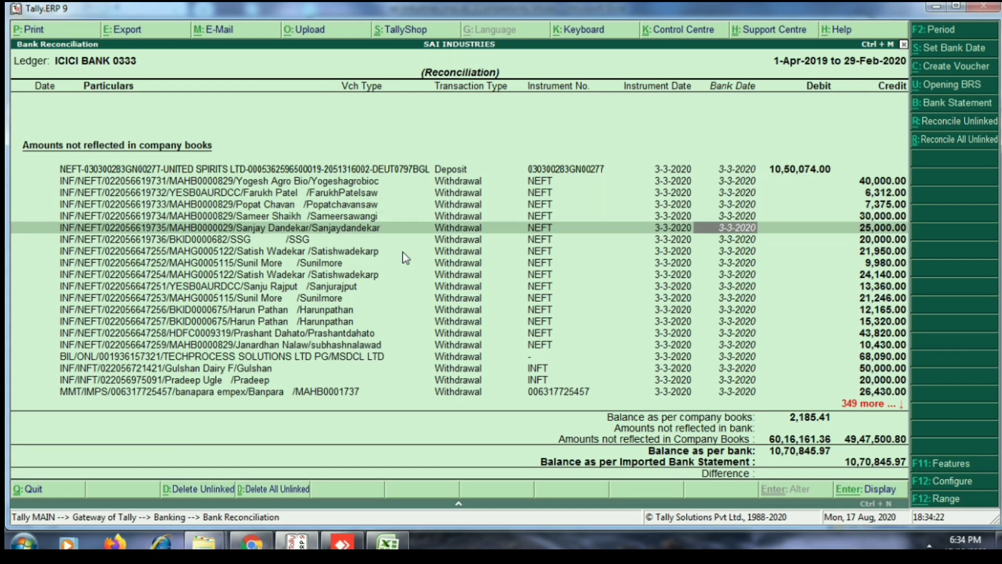
key("Up")
key("Up")
key("Up")
key("Up")
key("Up")
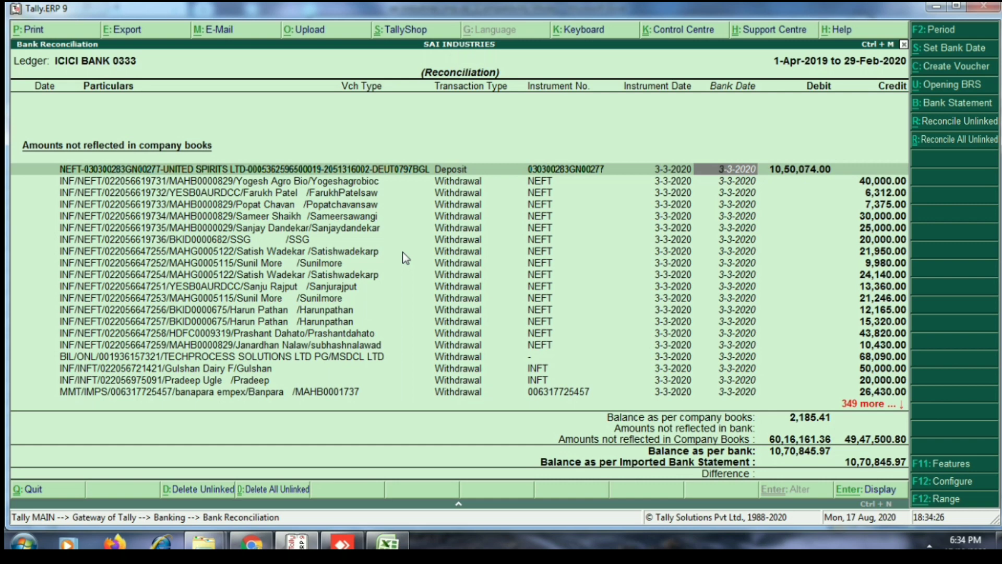
key("alt+c")
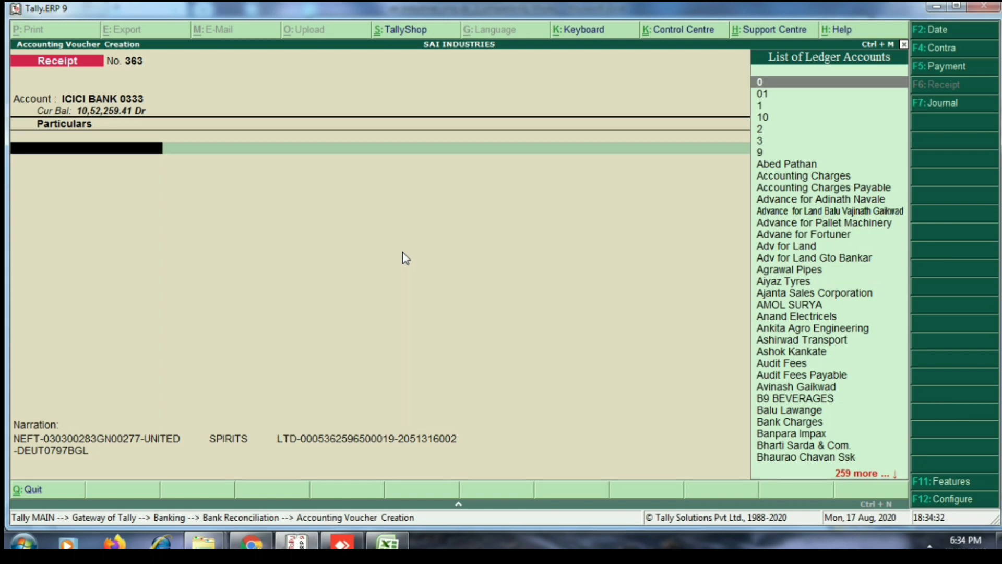
key("Escape")
key("y")
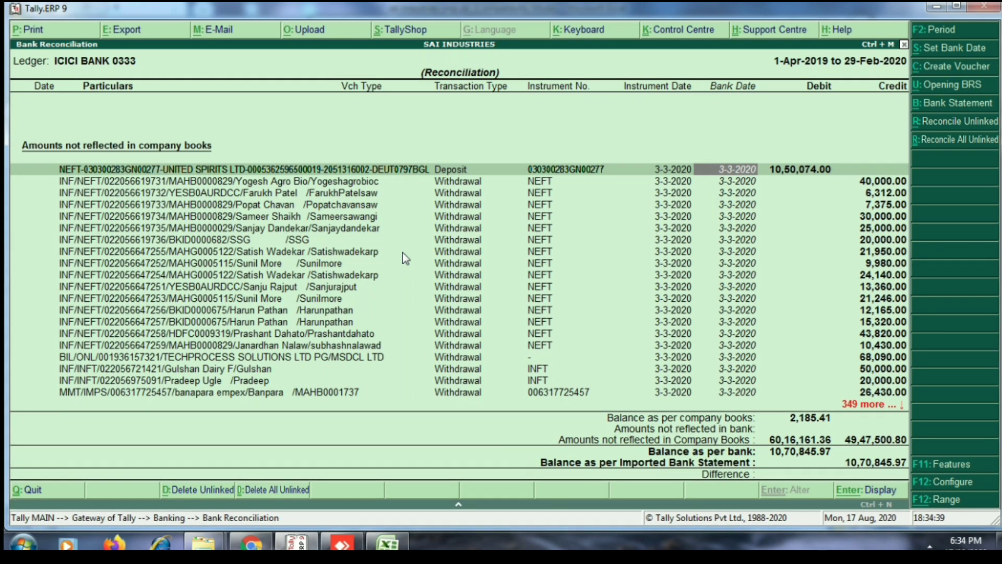
Create a receipt voucher from the 10,50,074.00 UNITED SPIRITS deposit, choosing United Breweries Ltd Ajanta as the ledger and keeping the amount
key("alt+c")
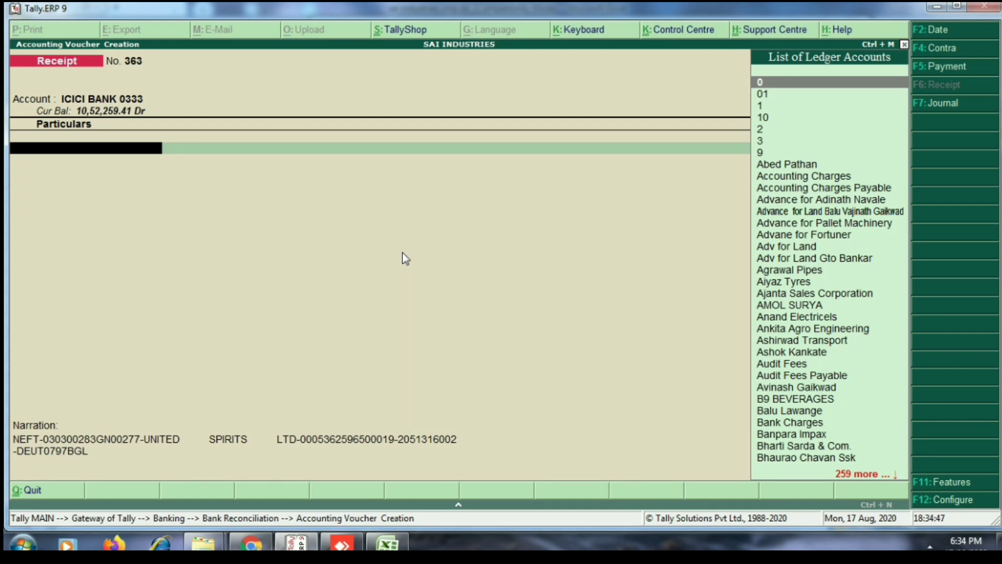
type("SUNI")
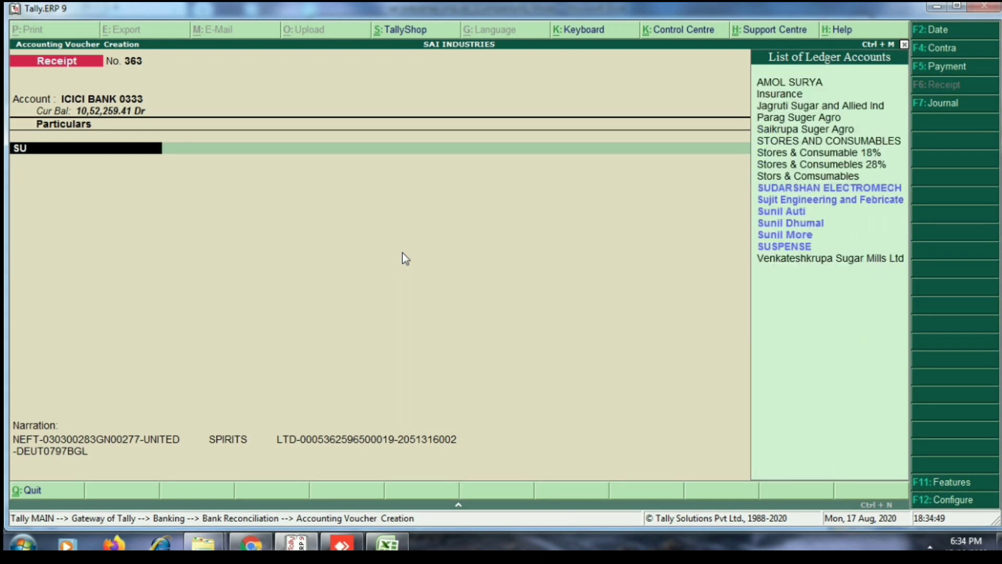
key("BackSpace")
key("BackSpace")
key("BackSpace")
key("BackSpace")
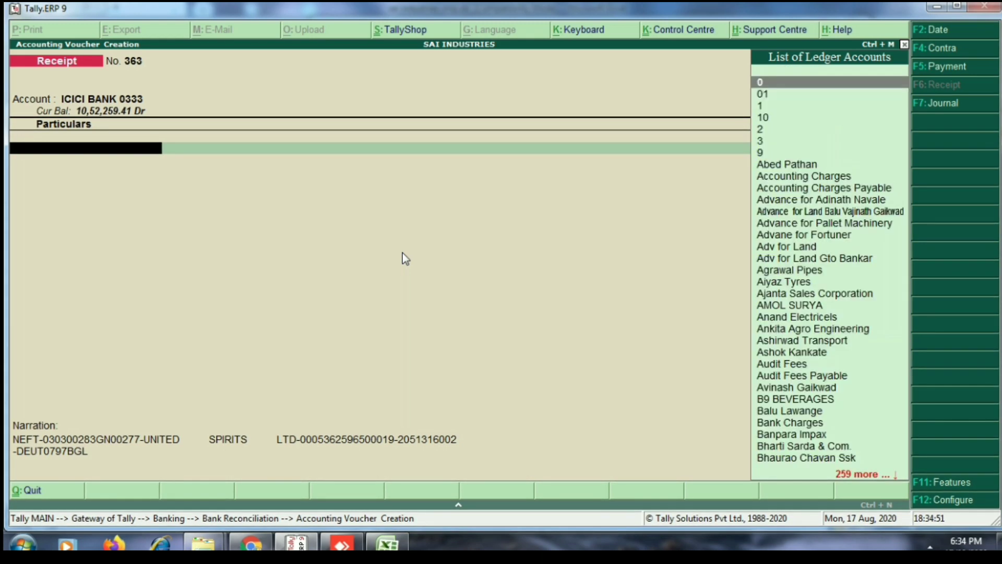
type("UNI")
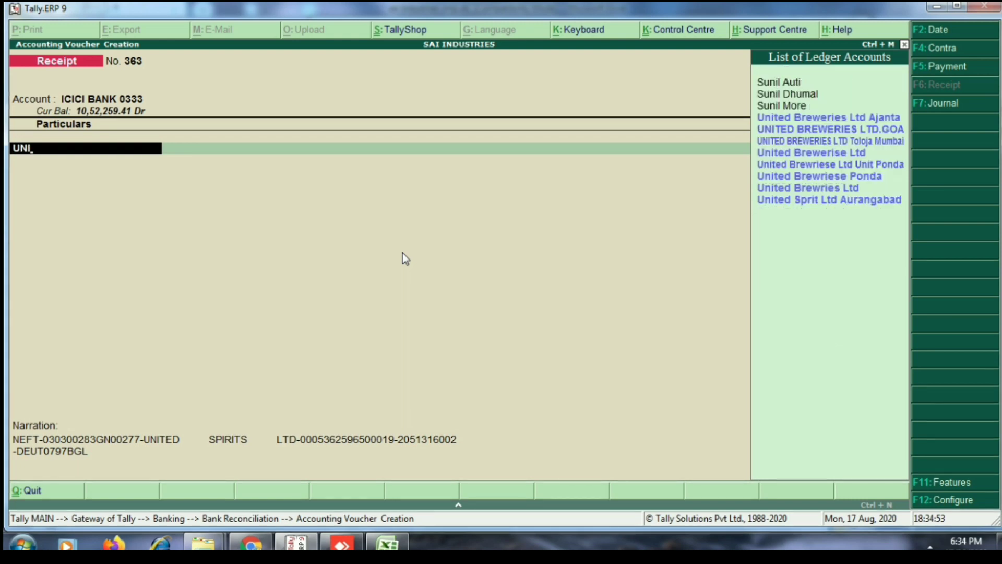
type("TE")
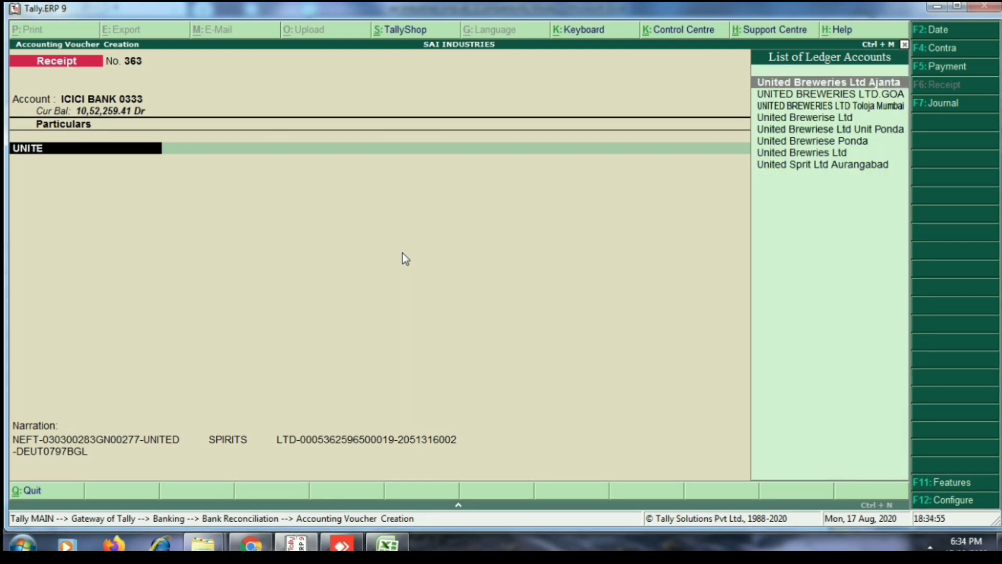
key("Return")
key("Return")
key("Return")
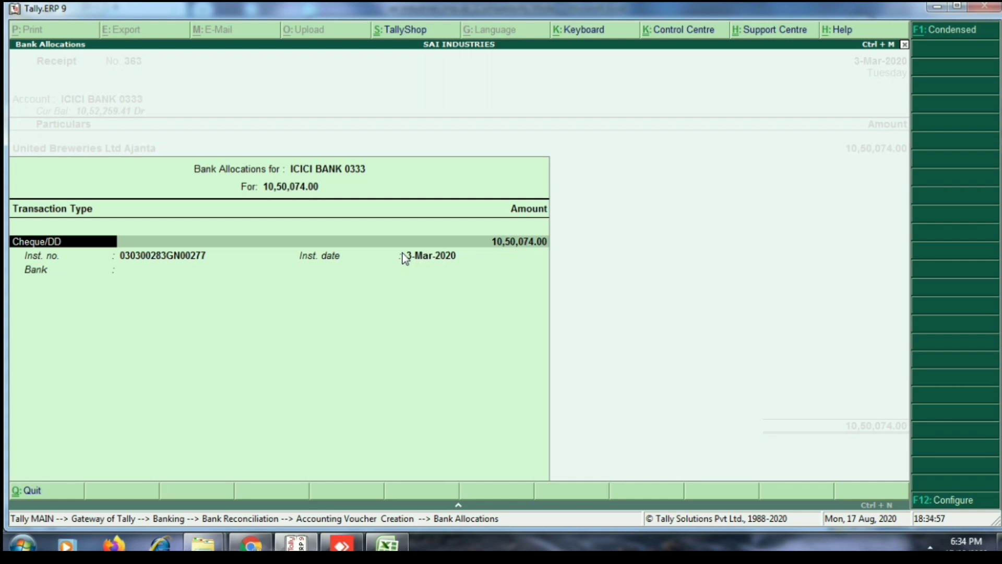
Keep the Cheque/DD bank allocation and narration as filled in, leave the bank blank, and save the receipt voucher
key("Return")
key("Return")
key("Return")
key("Return")
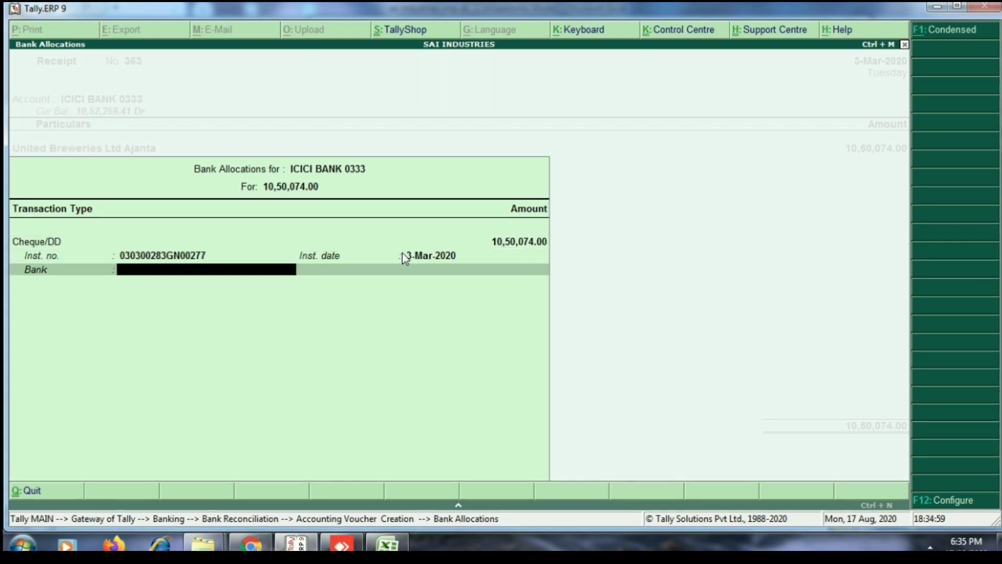
key("Return")
key("Return")
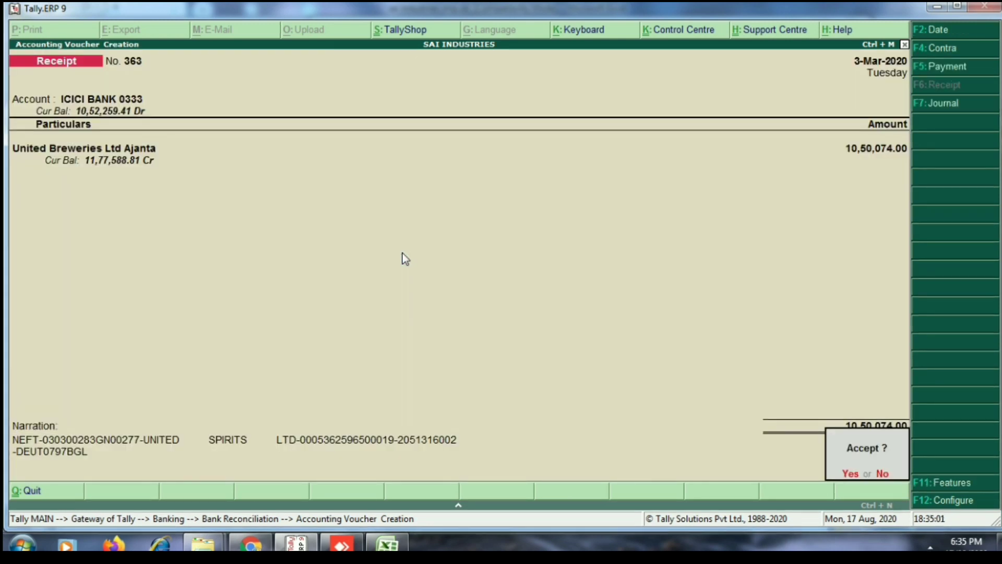
key("Return")
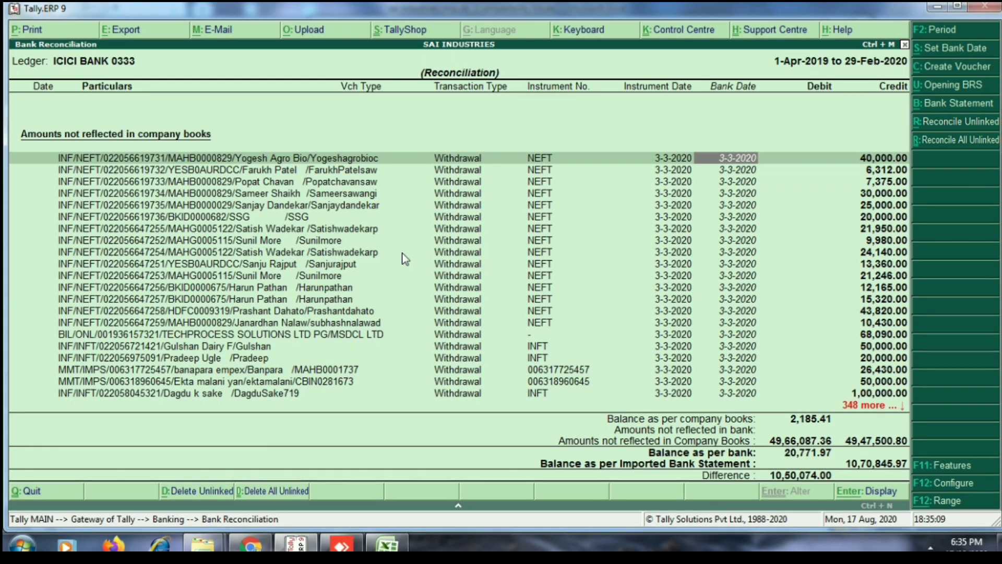
Create and save a payment voucher from the 40,000.00 NEFT withdrawal against the SUSPENSE ledger, keeping its amount and narration
key("Down")
key("Up")
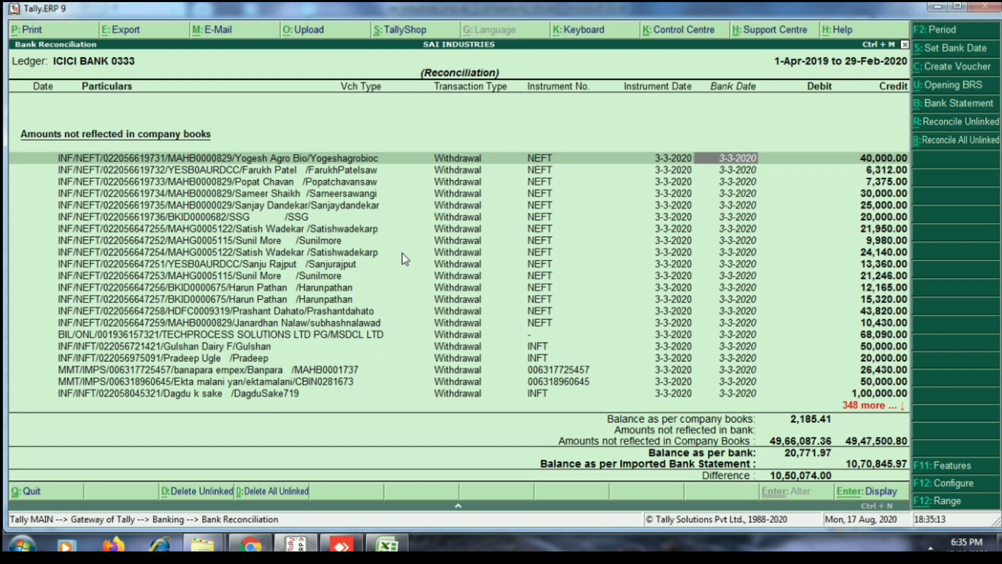
key("alt+c")
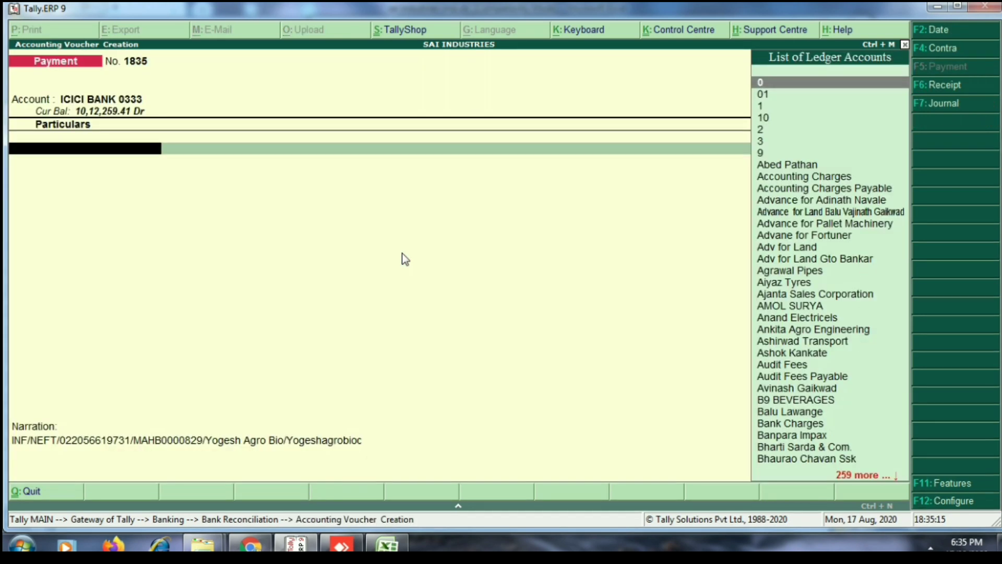
type("SUSP")
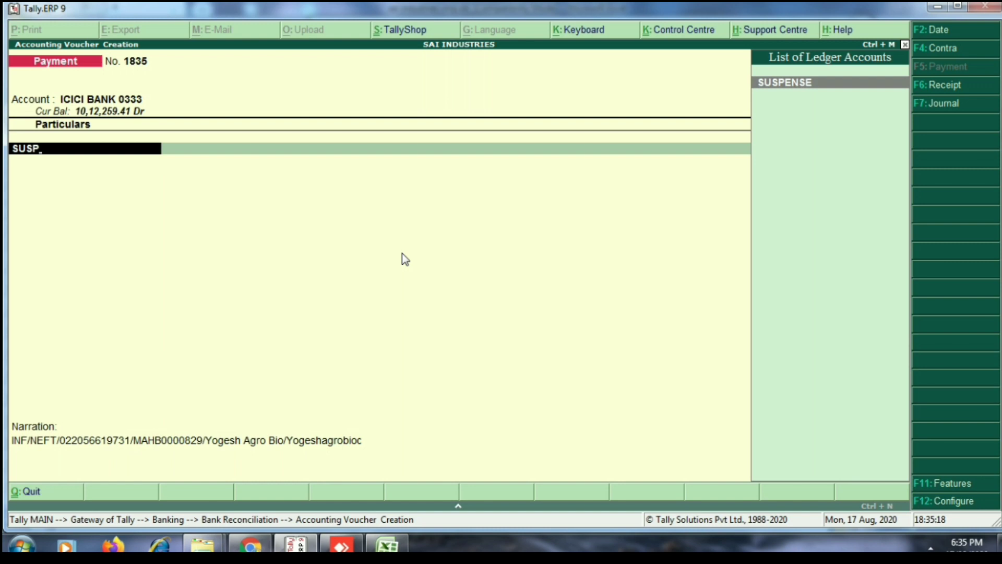
key("Return")
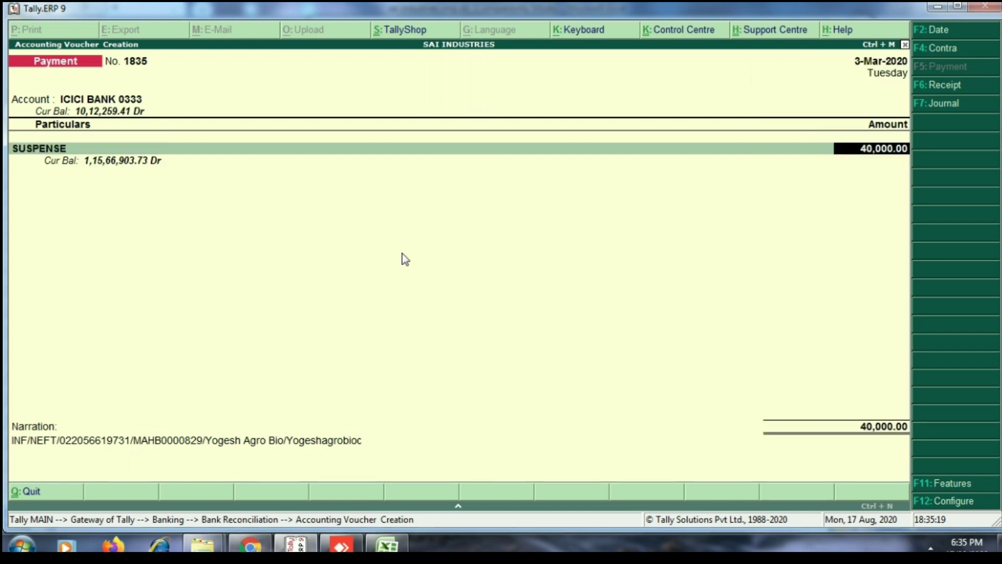
key("Return")
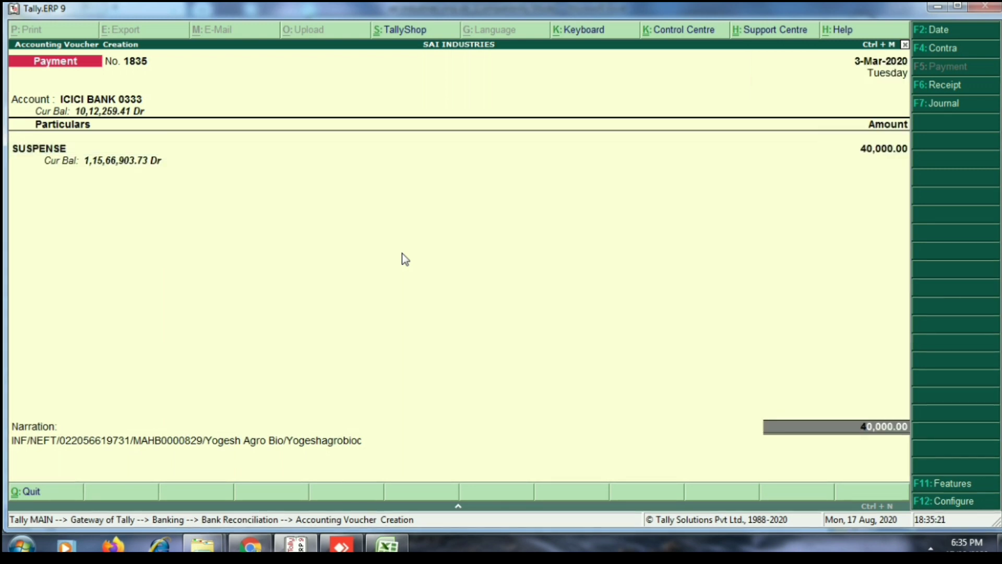
key("Return")
key("Return")
key("Return")
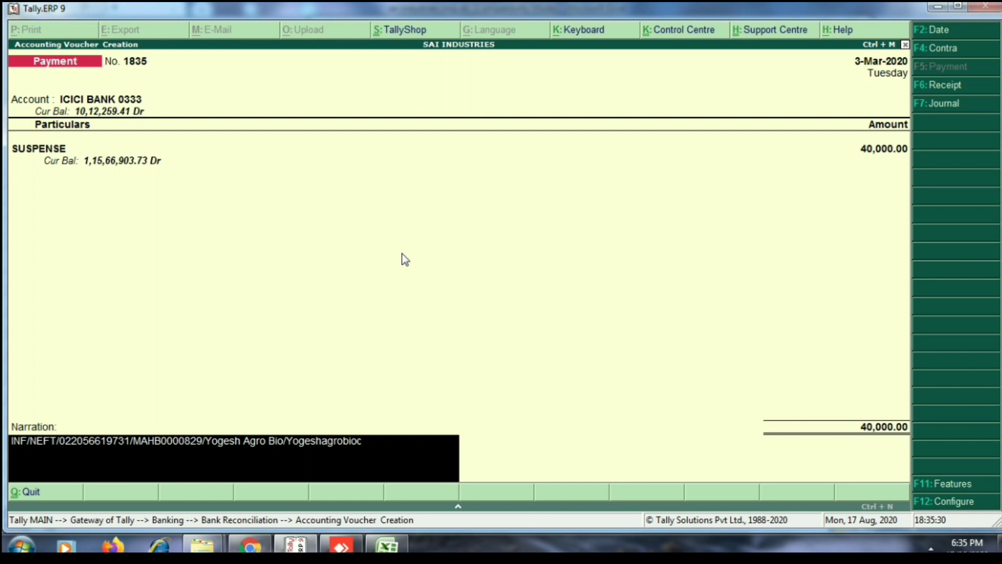
key("Return")
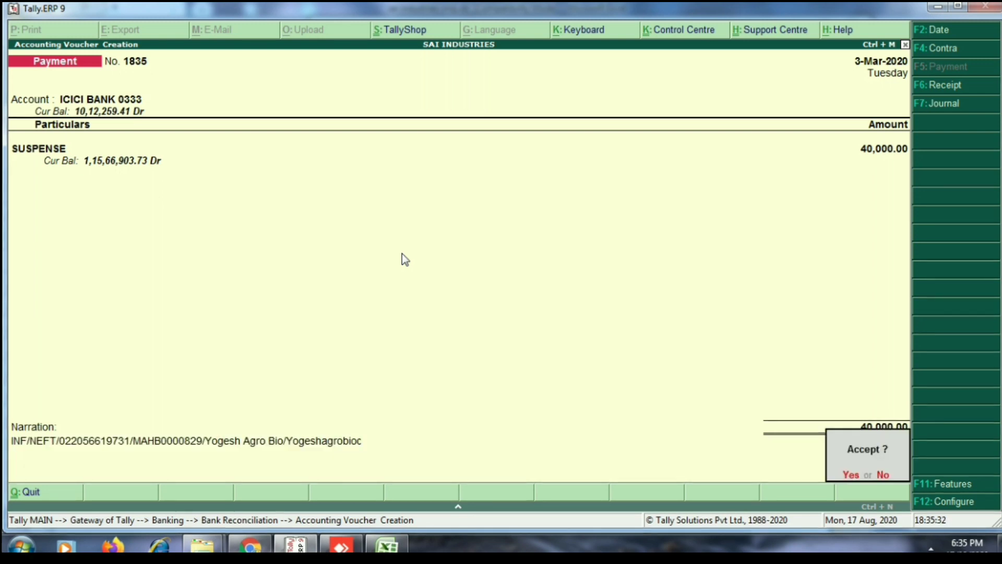
key("Return")
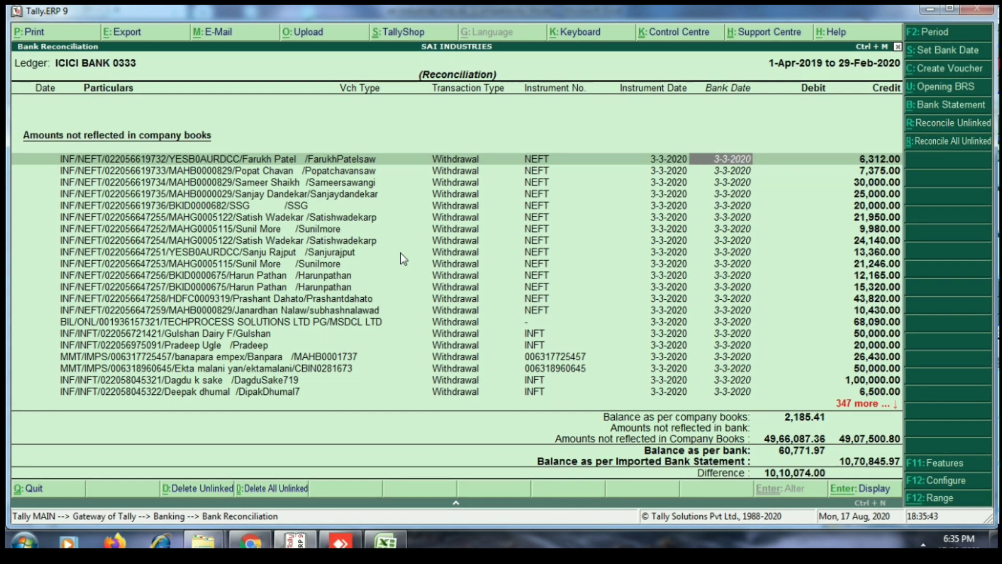
Create and save a payment voucher from the 6,312.00 NEFT withdrawal against the SUSPENSE ledger
key("alt+c")
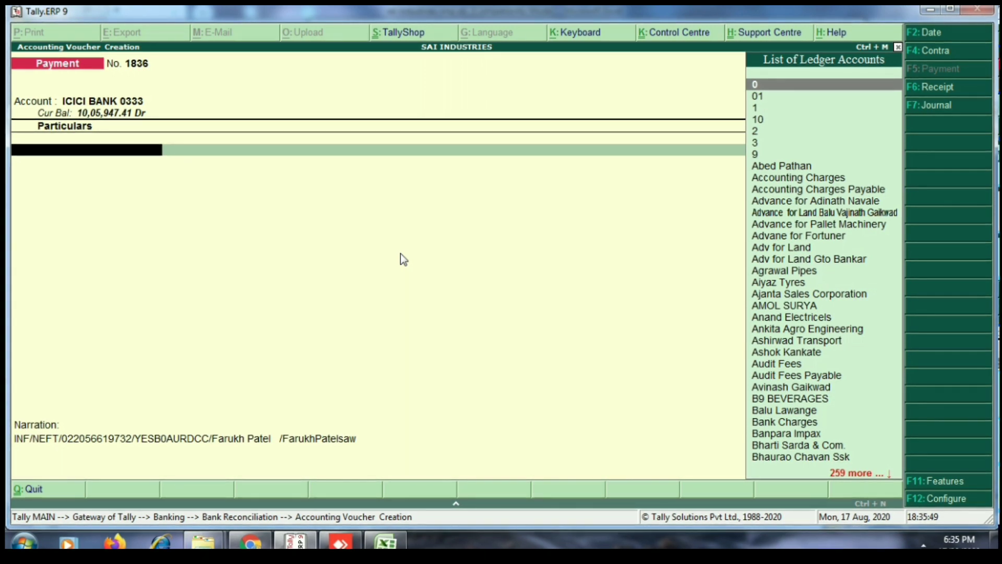
type("SUSP")
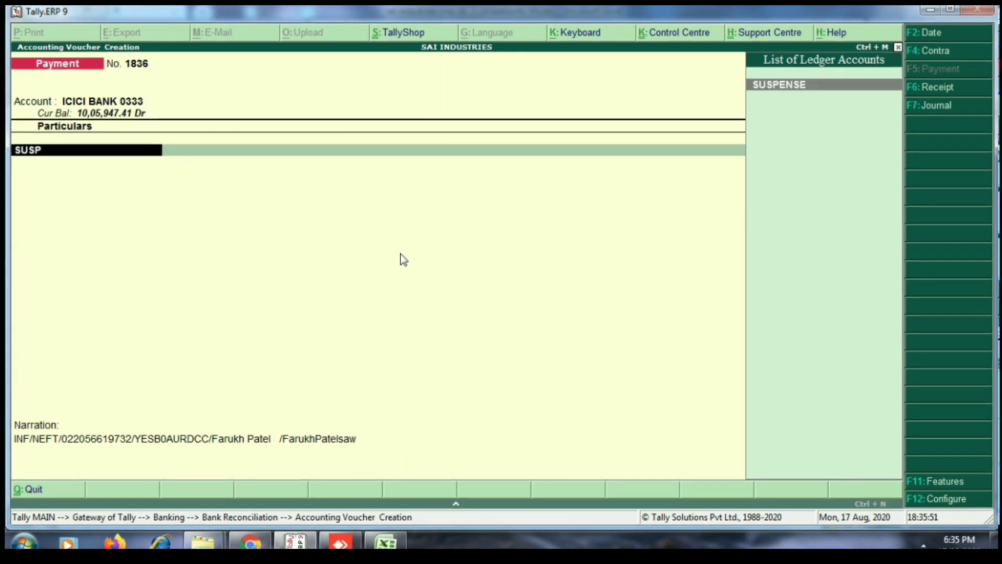
key("Return")
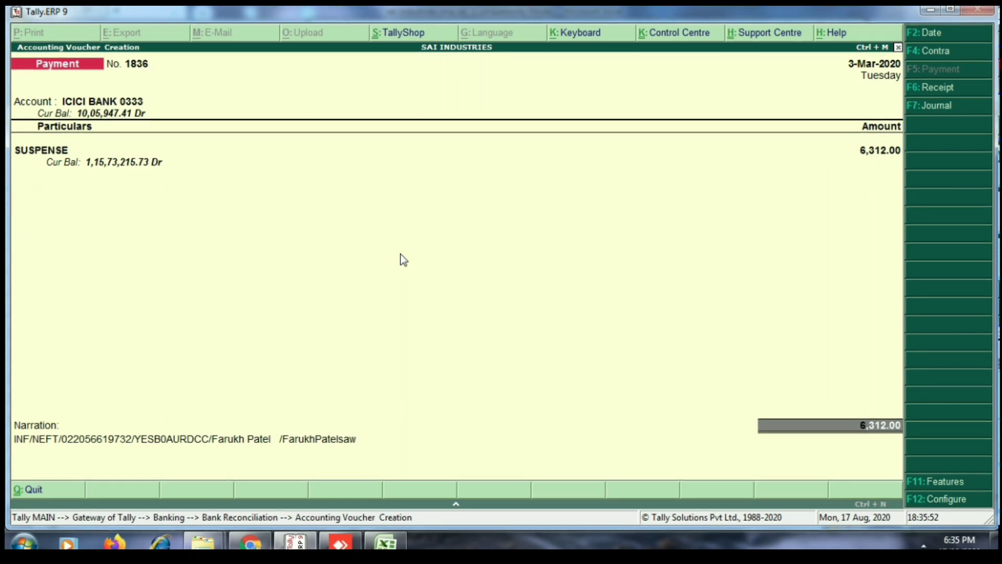
key("ctrl+a")
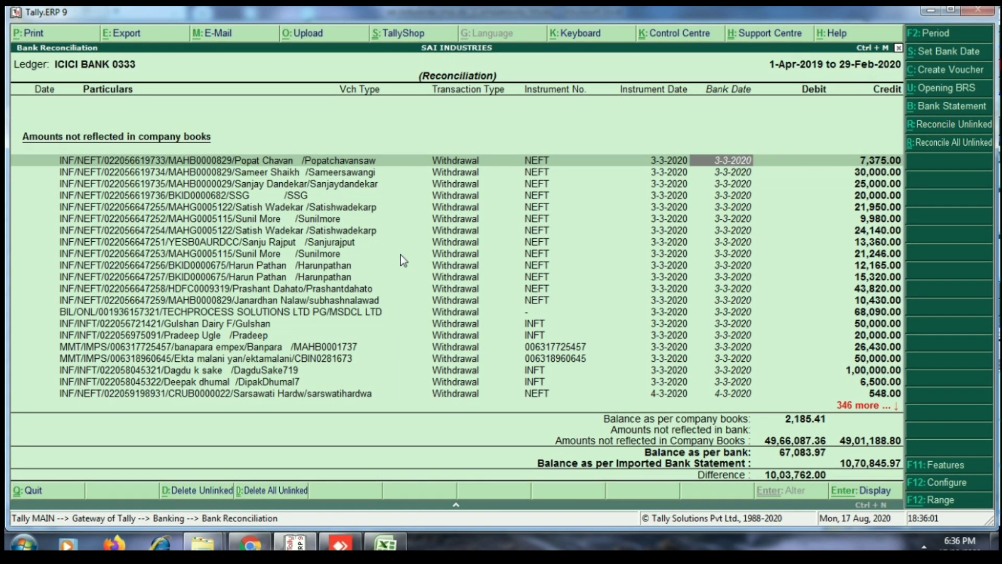
Review the remaining March 2020 transactions not reflected in company books, down to the 16-3-2020 withdrawals
key("Down")
key("Down")
key("Down")
key("Down")
key("Down")
key("Down")
key("Down")
key("Down")
key("Down")
key("Down")
key("Down")
key("Down")
key("Down")
key("Down")
key("Down")
key("Down")
key("Down")
key("Down")
key("Down")
key("Down")
key("Down")
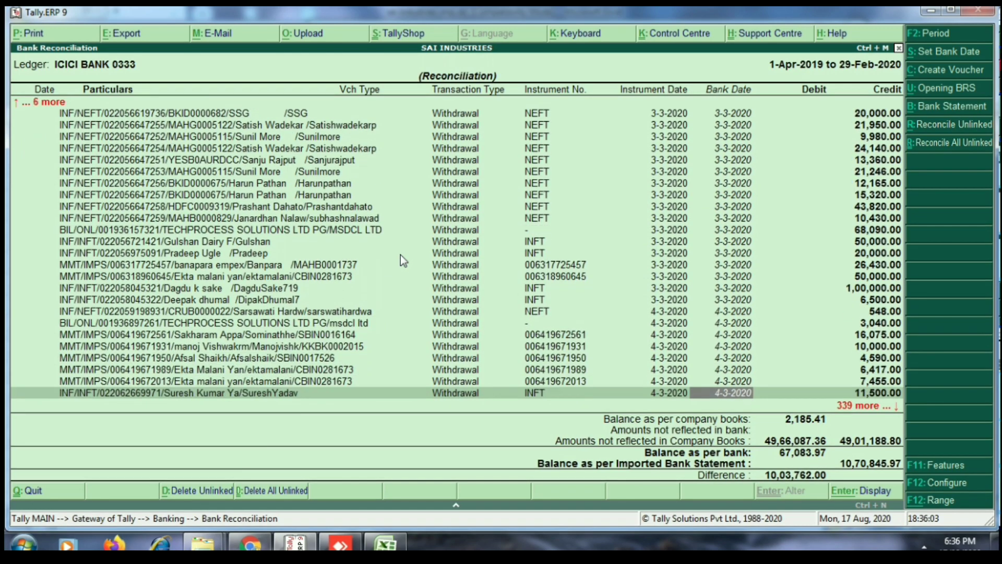
key("Down")
key("Down")
key("Down")
key("Down")
key("Down")
key("Down")
key("Down")
key("Down")
key("Down")
key("Down")
key("Down")
key("Down")
key("Down")
key("Down")
key("Down")
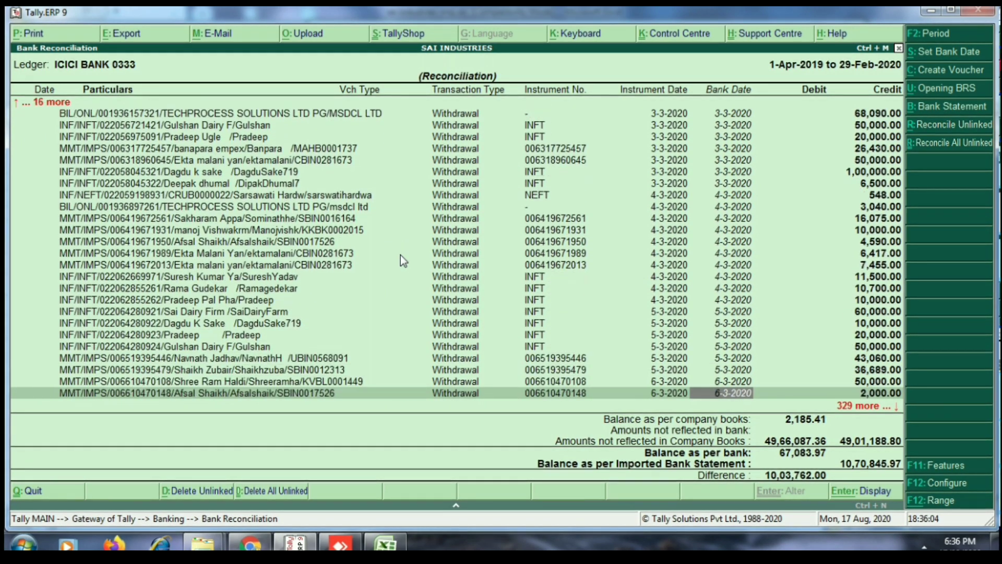
key("Down")
key("Down")
key("Down")
key("Down")
key("Down")
key("Down")
key("Down")
key("Down")
key("Down")
key("Down")
key("Down")
key("Down")
key("Down")
key("Down")
key("Down")
key("Down")
key("Down")
key("Down")
key("Down")
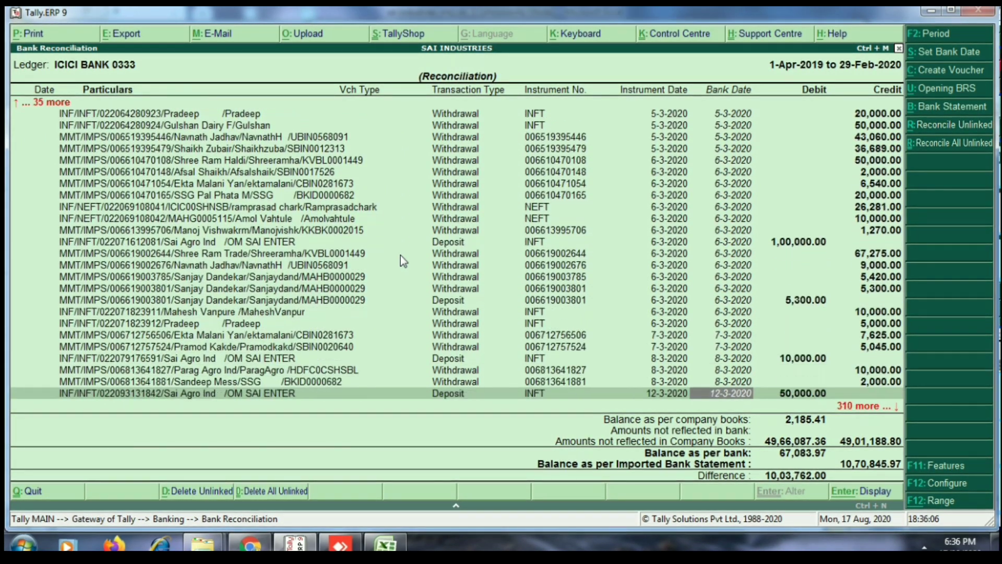
key("Down")
key("Down")
key("Down")
key("Down")
key("Down")
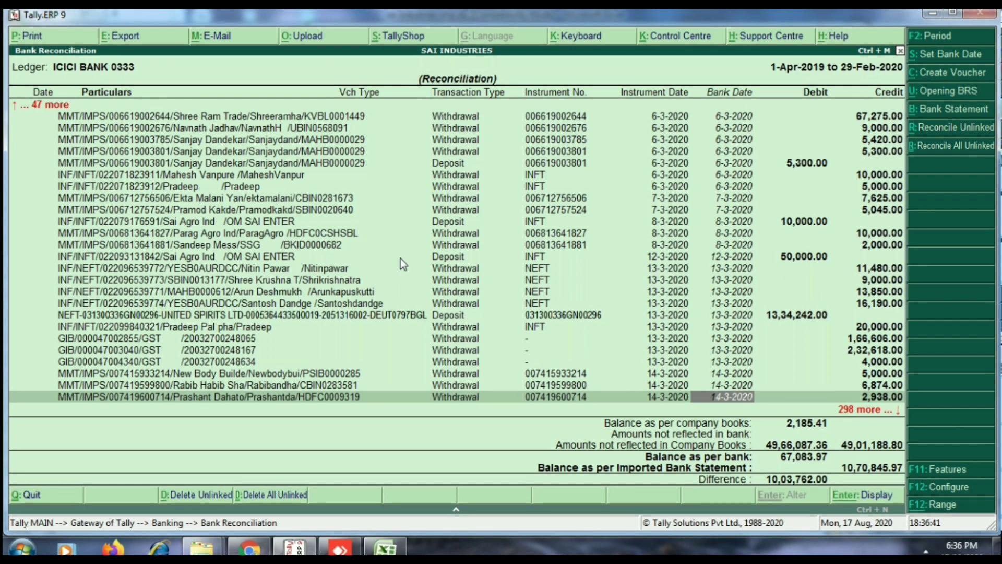
key("Down")
key("Down")
key("Down")
key("Down")
key("Down")
key("Down")
key("Down")
key("Down")
key("Down")
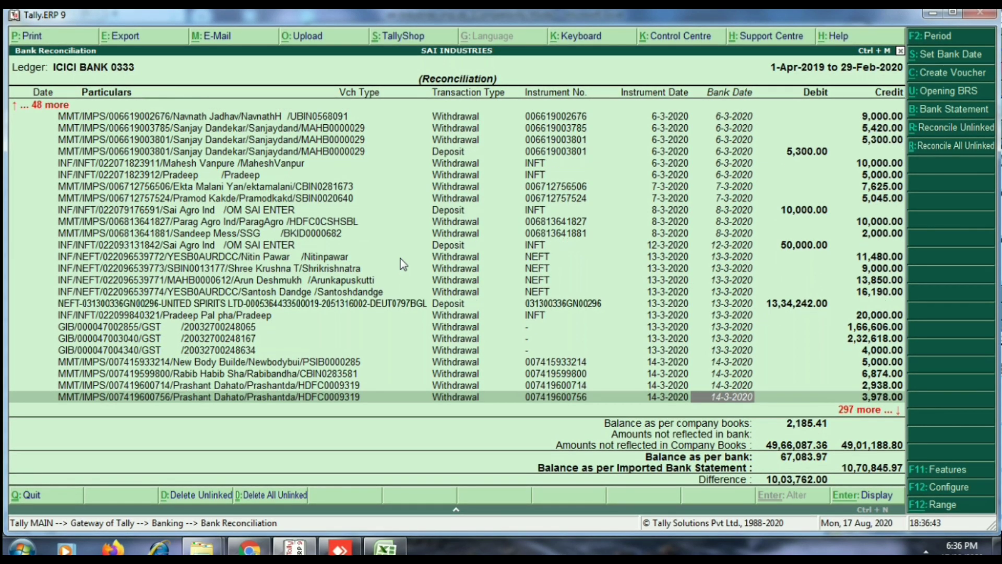
key("Down")
key("Down")
key("Down")
key("Down")
key("Down")
key("Down")
key("Down")
key("Down")
key("Down")
key("Down")
key("Down")
key("Down")
key("Down")
key("Down")
key("Down")
key("Down")
key("Down")
key("Down")
key("Down")
key("Down")
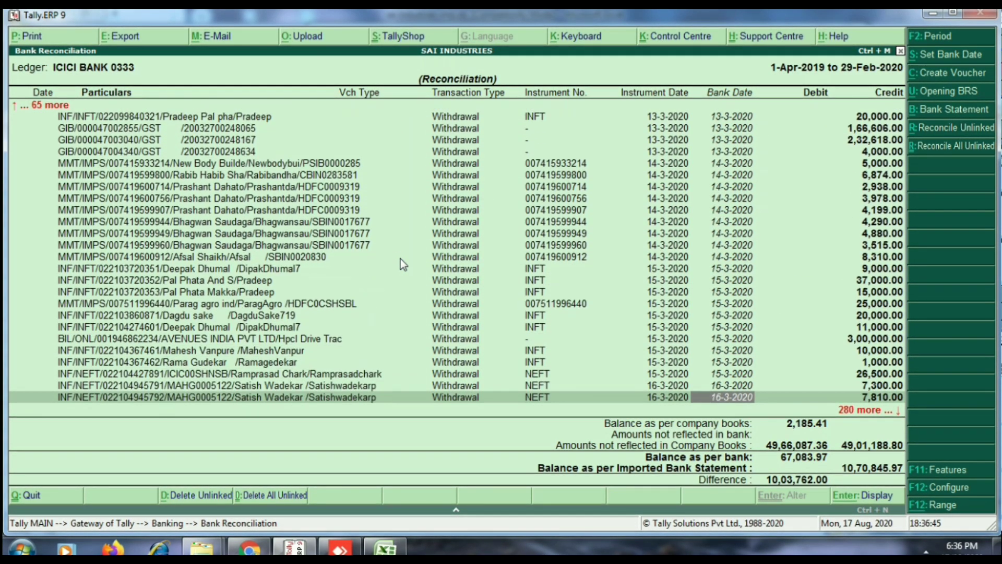
Examine the transactions not reflected in company books through the 17-3-2020 withdrawals and return to the first 3-3-2020 entries
key("Down")
key("Down")
key("Down")
key("Down")
key("Down")
key("Down")
key("Down")
key("Down")
key("Down")
key("Down")
key("Down")
key("Down")
key("Down")
key("Down")
key("Down")
key("Down")
key("Down")
key("Down")
key("Down")
key("Down")
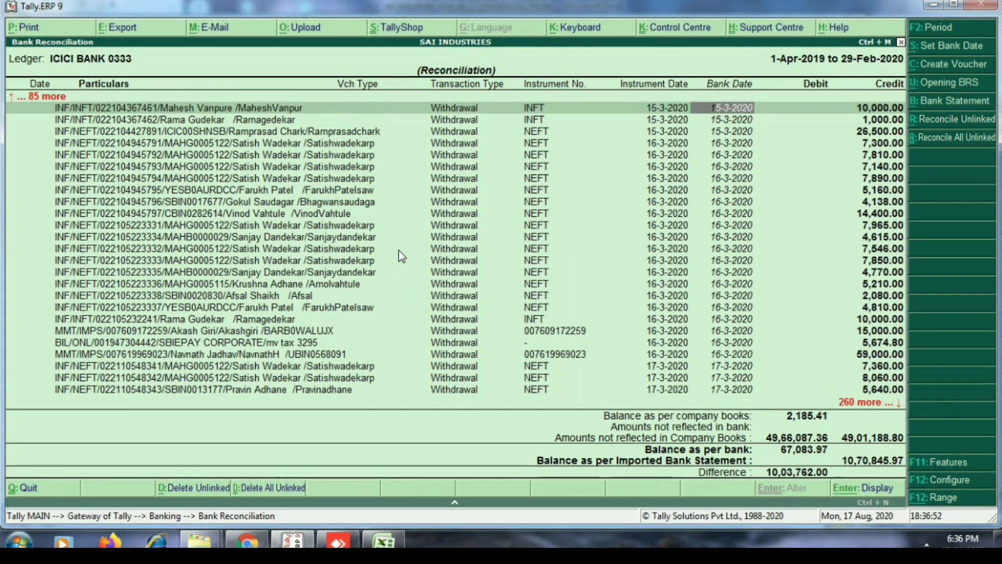
key("Up")
key("Up")
key("Up")
key("Up")
key("Up")
key("Up")
key("Up")
key("Up")
key("Up")
key("Up")
key("Up")
key("Up")
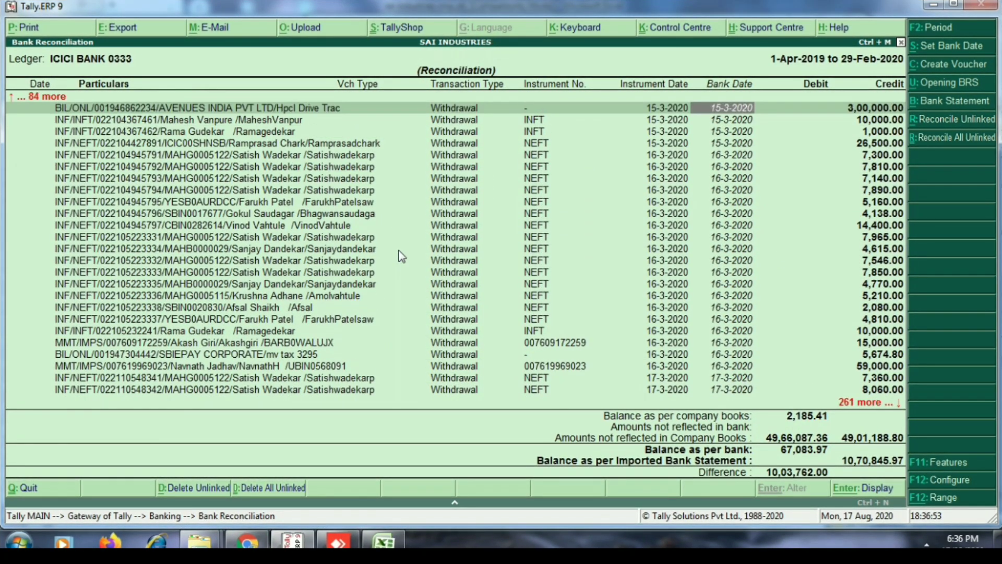
key("Up")
key("Up")
key("Up")
key("Up")
key("Up")
key("Up")
key("Up")
key("Up")
key("Up")
key("Up")
key("Up")
key("Up")
key("Up")
key("Up")
key("Up")
key("Up")
key("Up")
key("Up")
key("Up")
key("Up")
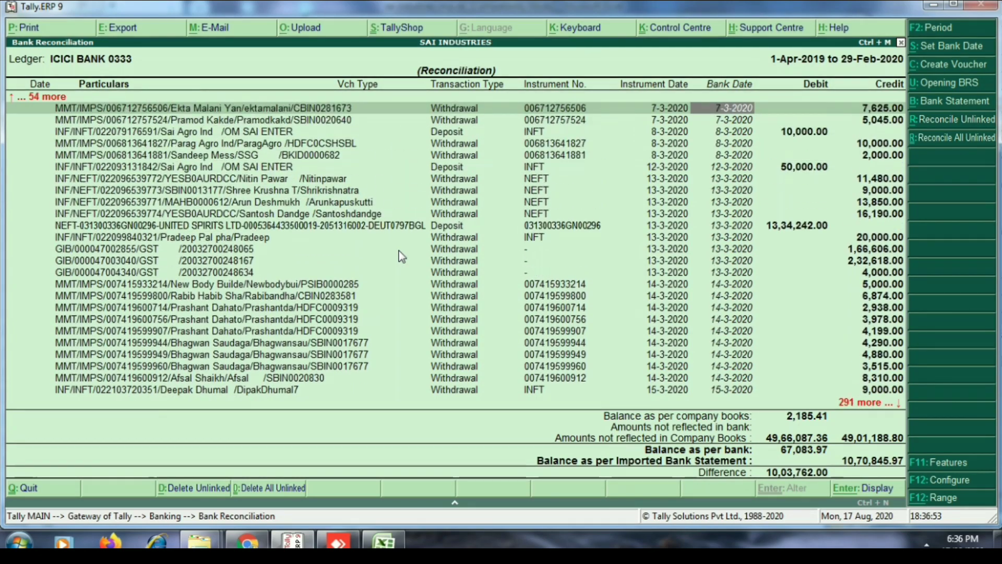
key("Up")
key("Up")
key("Up")
key("Up")
key("Up")
key("Up")
key("Up")
key("Up")
key("Up")
key("Up")
key("Up")
key("Up")
key("Up")
key("Up")
key("Up")
key("Up")
key("Up")
key("Up")
key("Up")
key("Up")
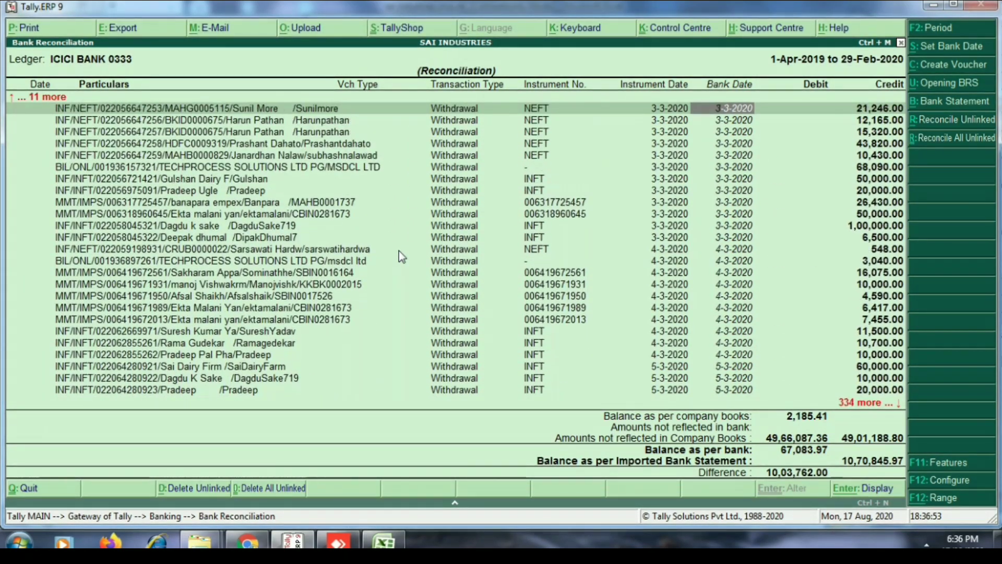
key("Down")
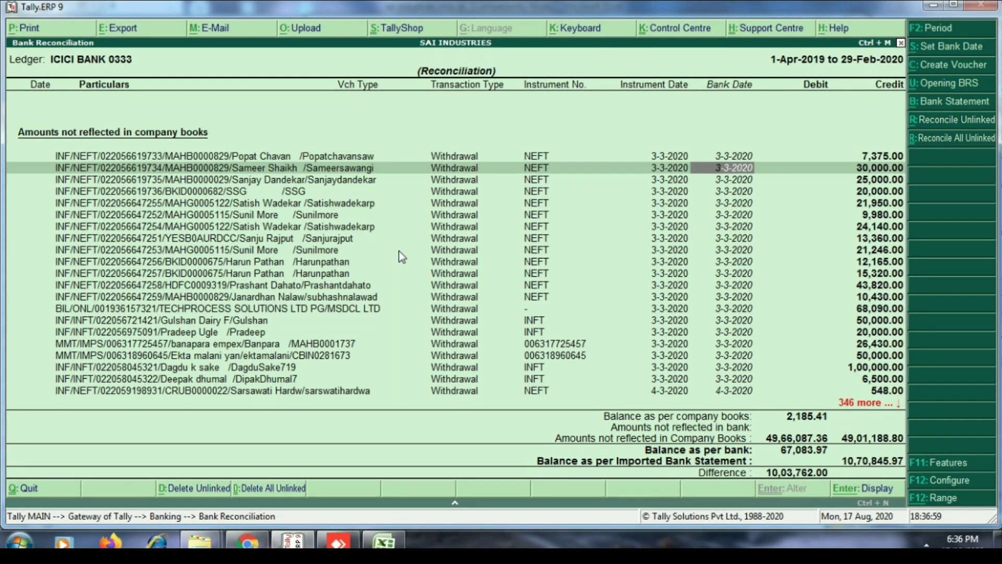
key("Up")
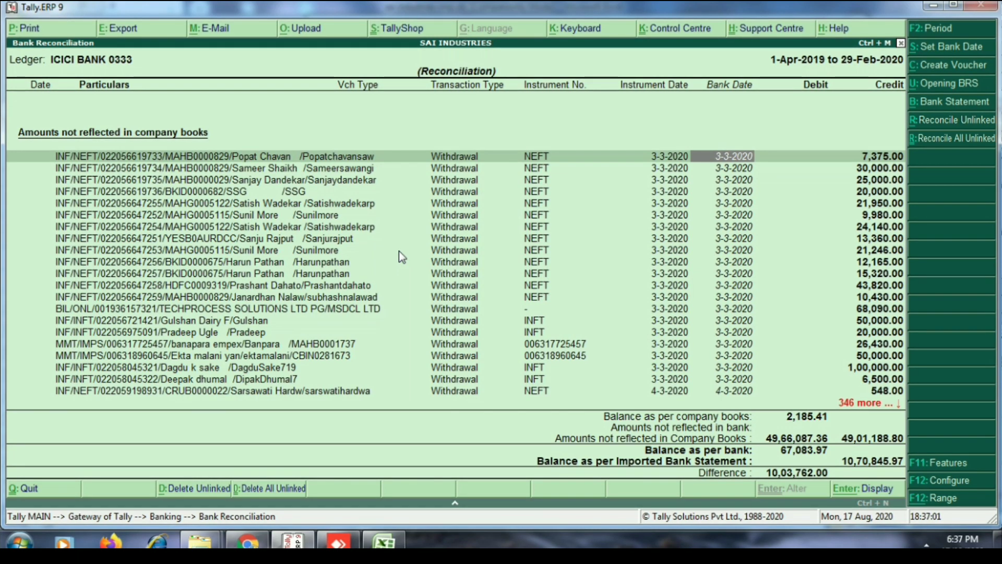
key("Down")
key("Up")
key("Down")
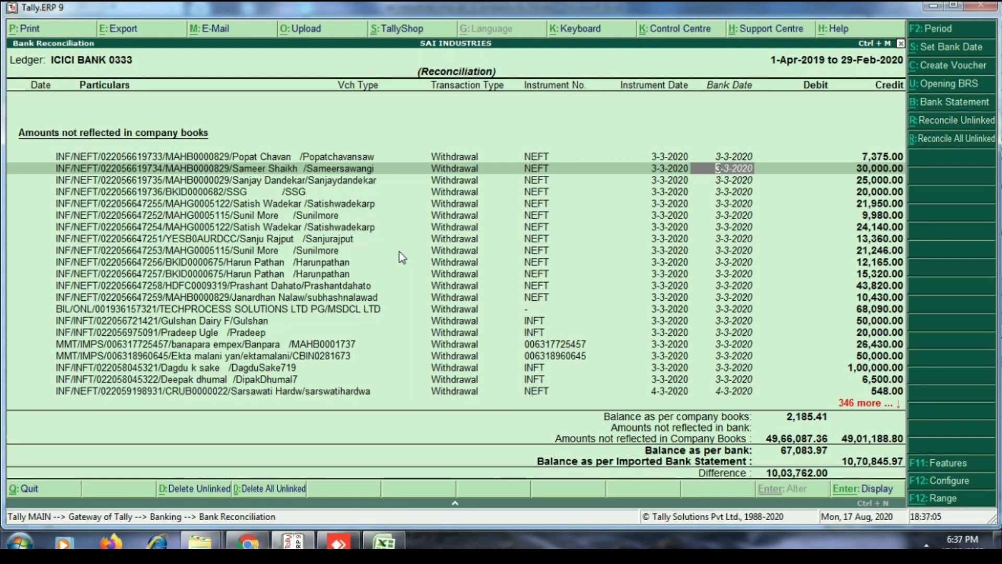
Create and save a payment voucher from the 7,375.00 NEFT withdrawal against the SUSPENSE ledger
key("Up")
key("alt+c")
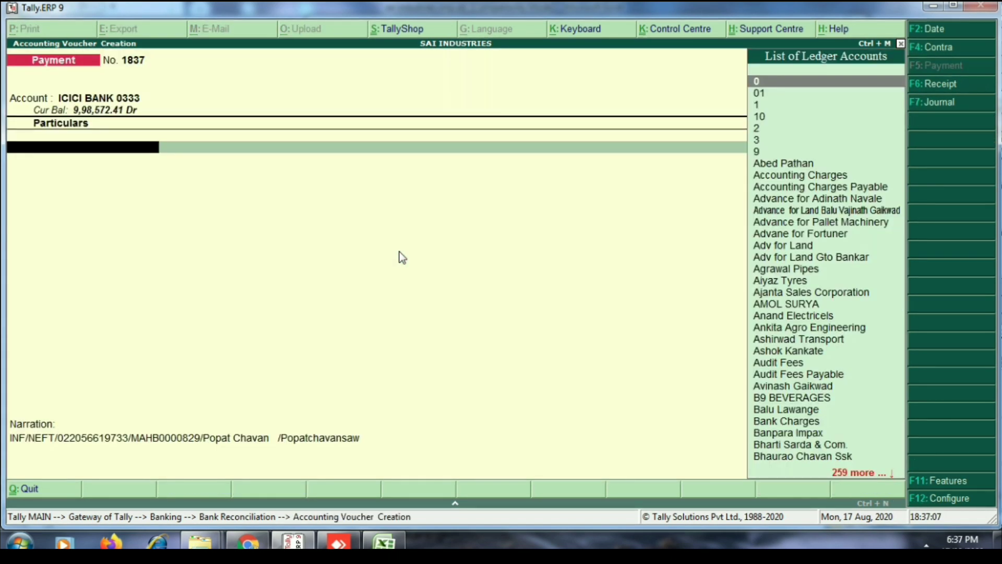
type("SUS")
key("Return")
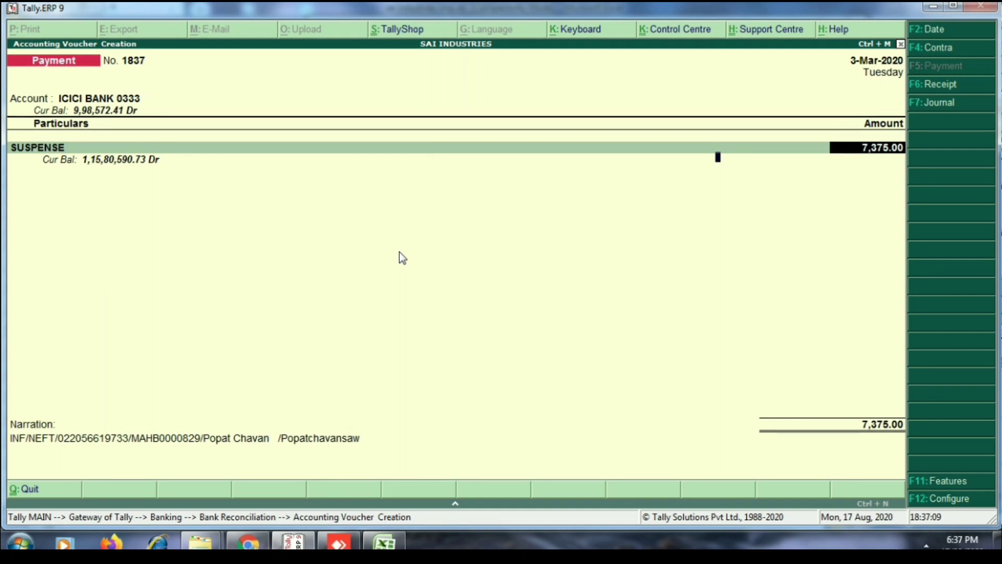
key("ctrl+a")
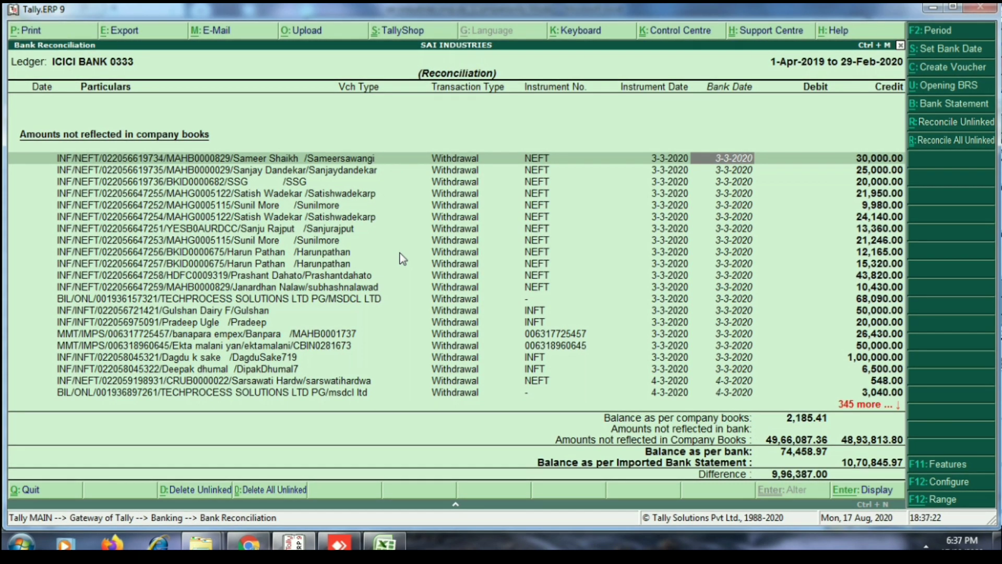
Create a contra voucher from the 30,000.00 NEFT withdrawal, splitting it into 25,000.00 for Cash and 5,000.00 for Bank Char
key("alt+c")
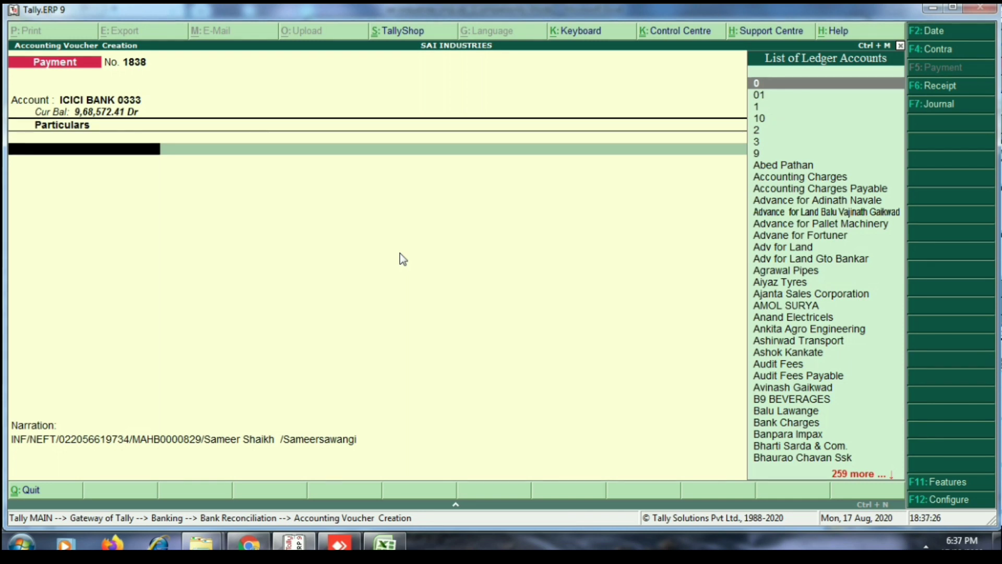
key("F4")
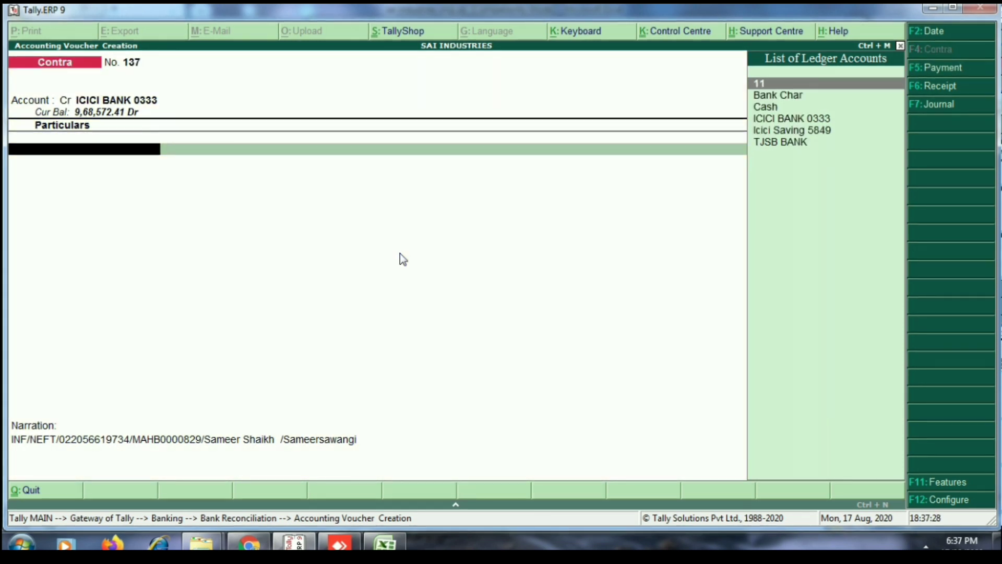
key("Down")
key("Down")
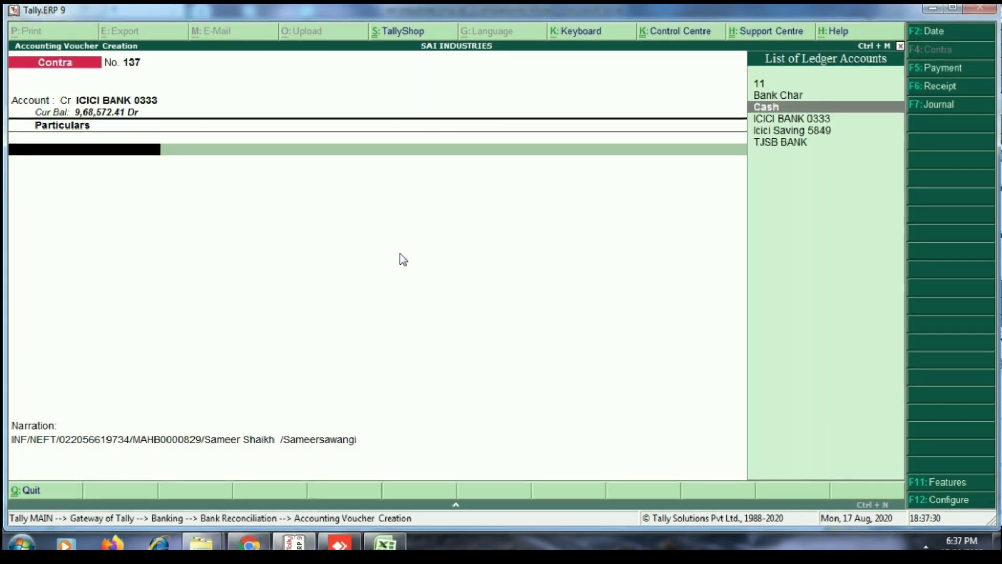
key("Return")
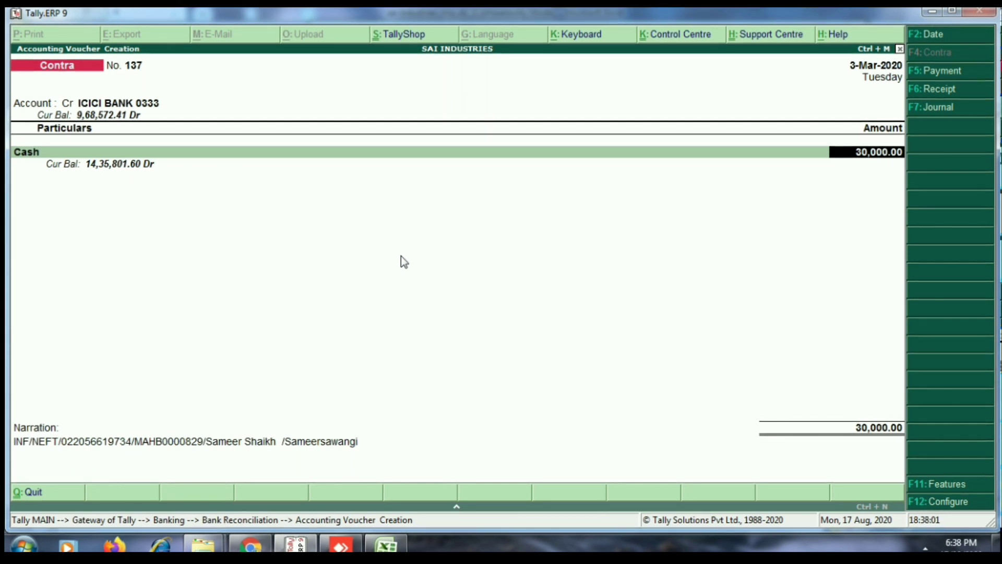
type("25000")
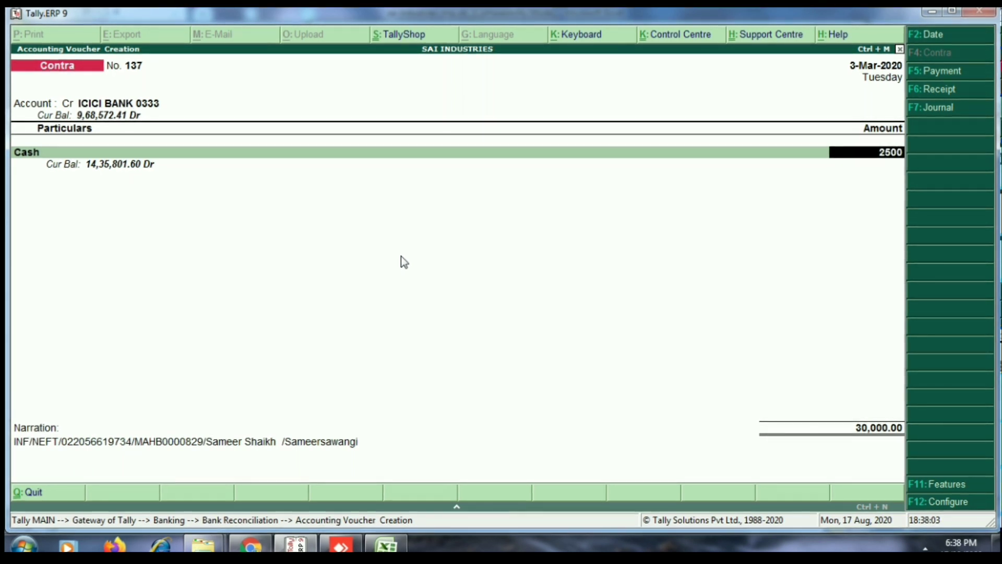
key("Return")
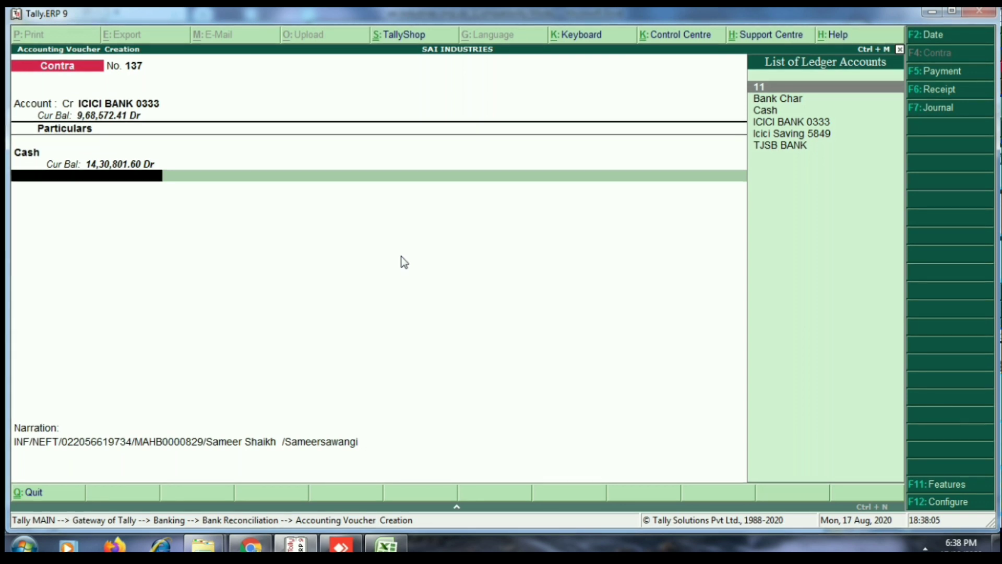
key("Down")
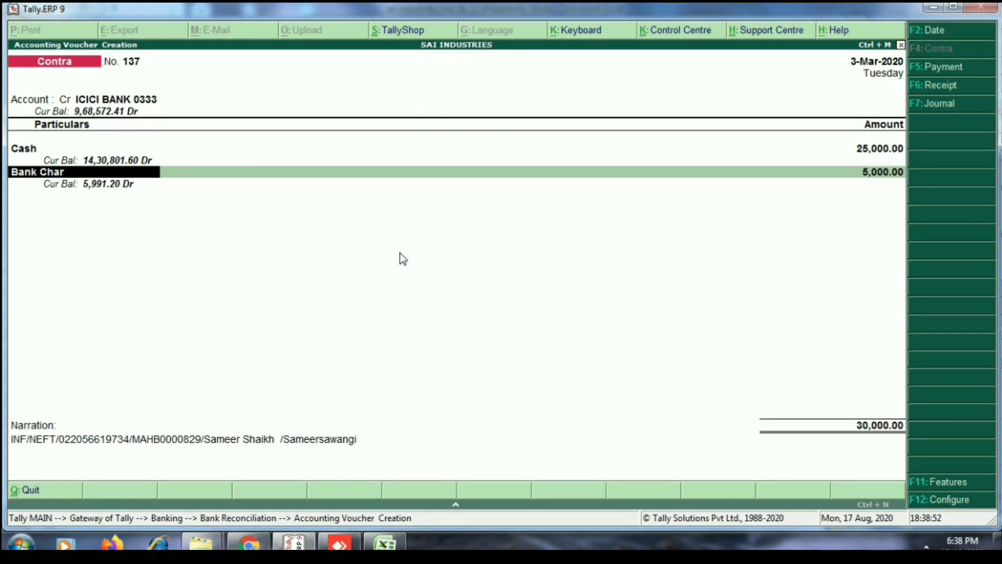
Check which group the Bank Char ledger falls under in its master, then return to the contra voucher
key("ctrl+Return")
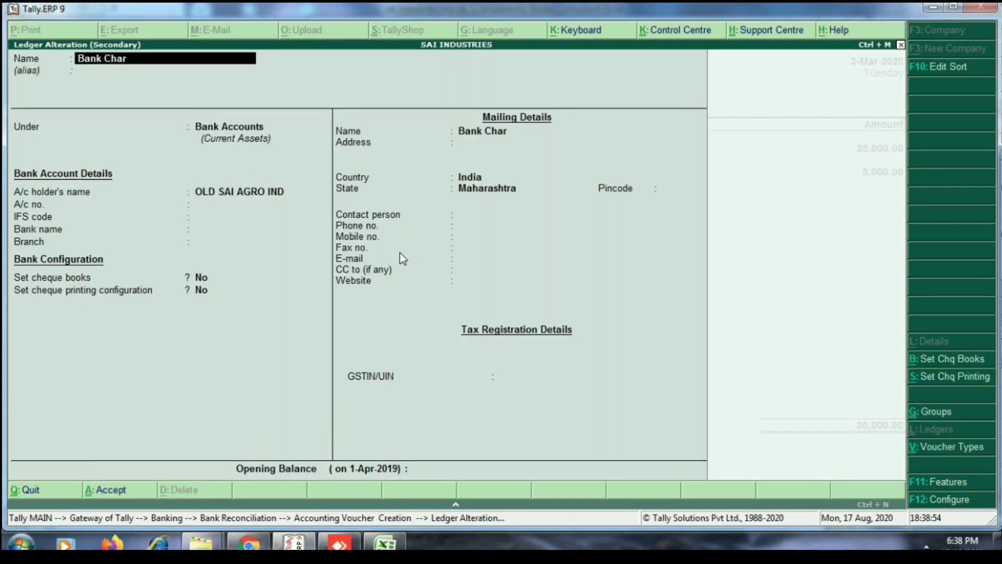
key("Return")
key("Return")
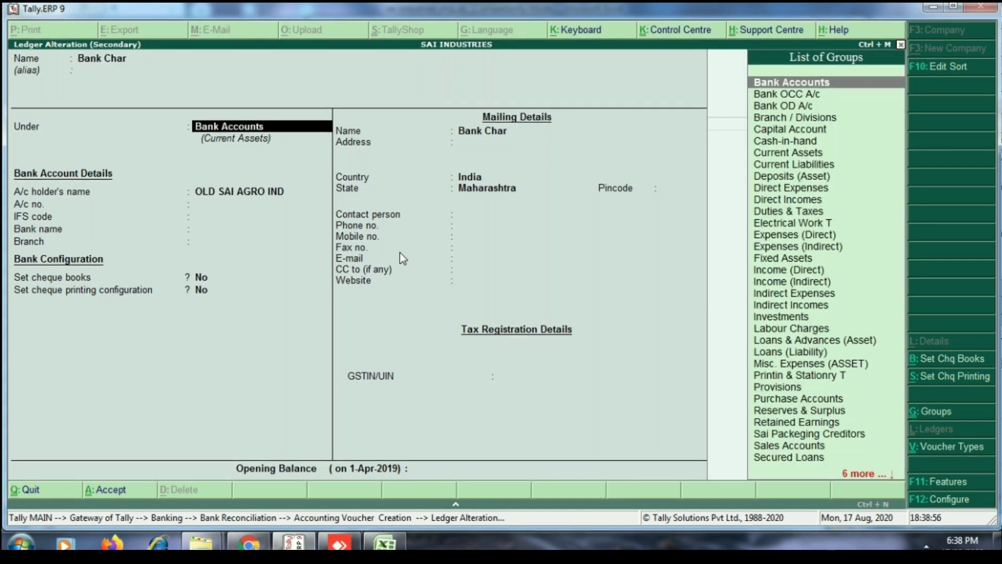
key("Escape")
key("y")
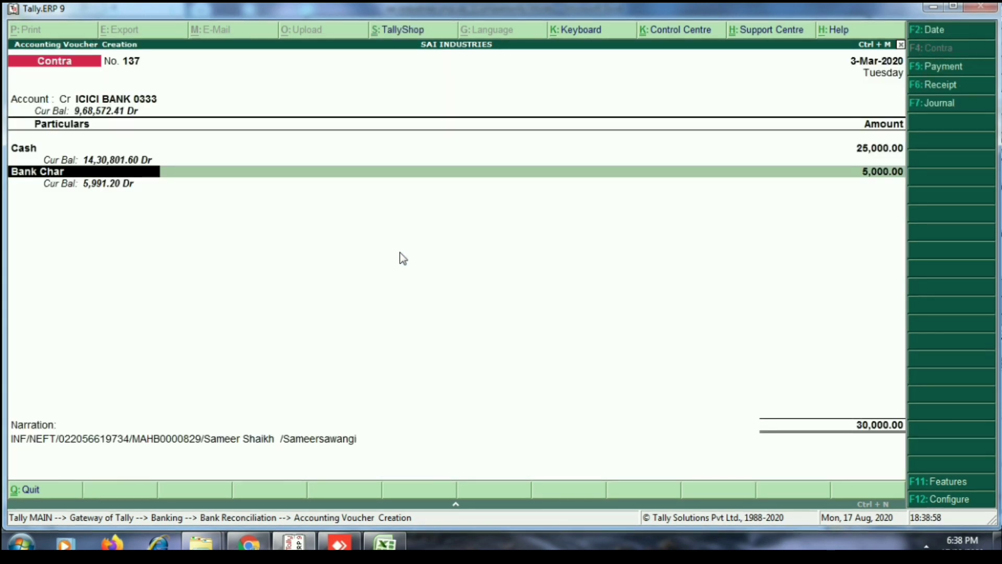
Allocate the 5,000.00 Bank Char amount as Cheque/DD with no instrument number, keeping ICICI Bank (India) and entering an instrument date
key("Return")
key("Return")
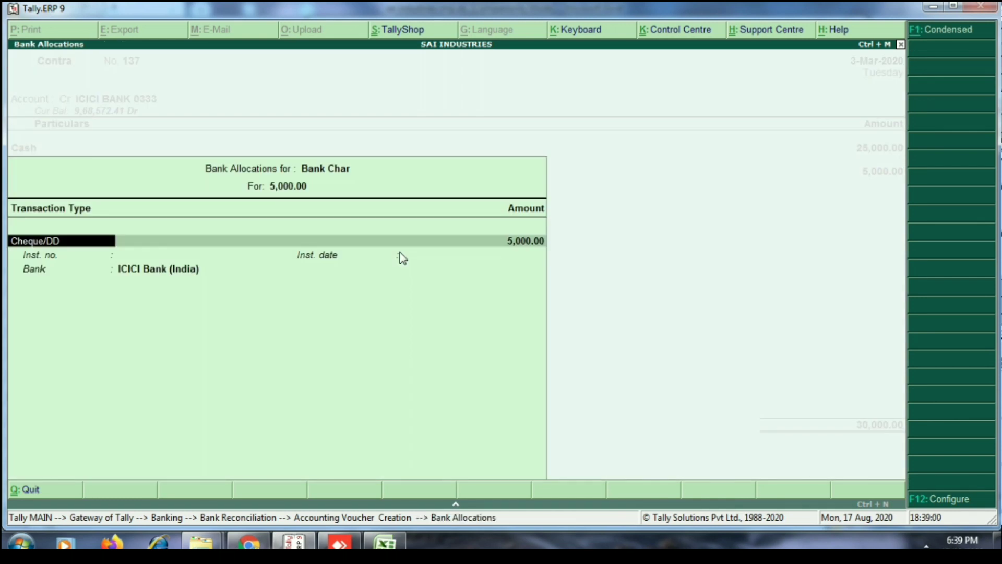
key("Return")
key("Return")
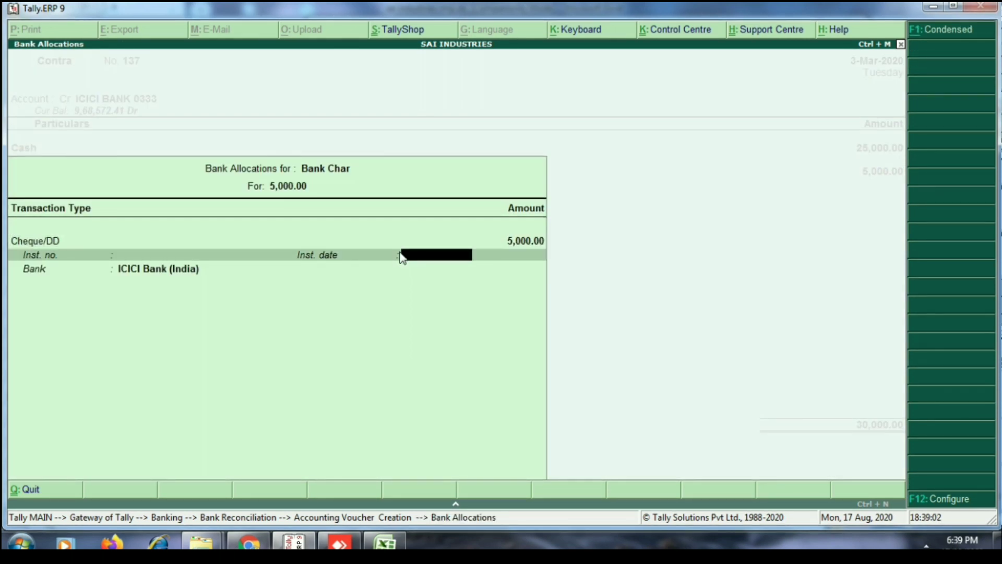
type("0")
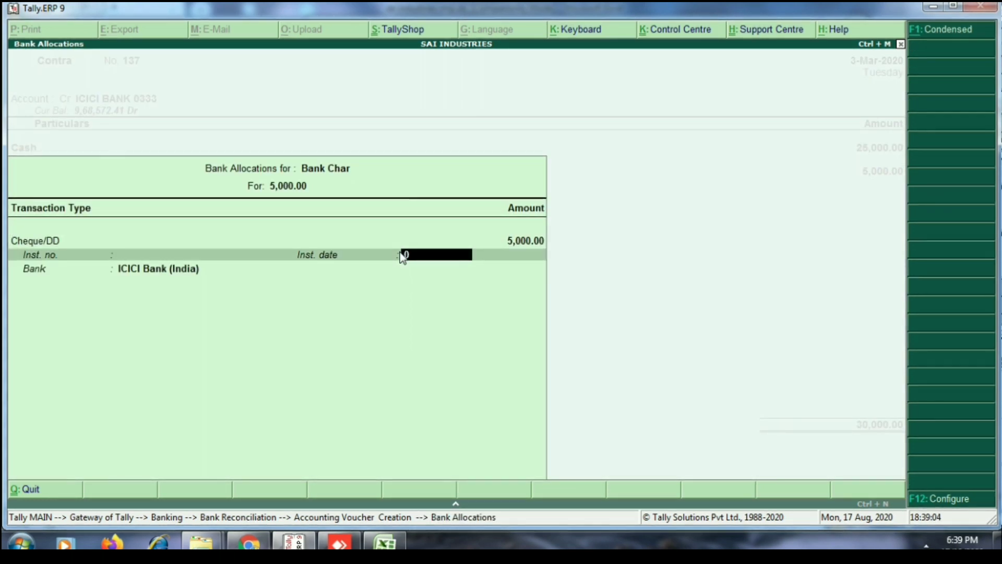
type("3-")
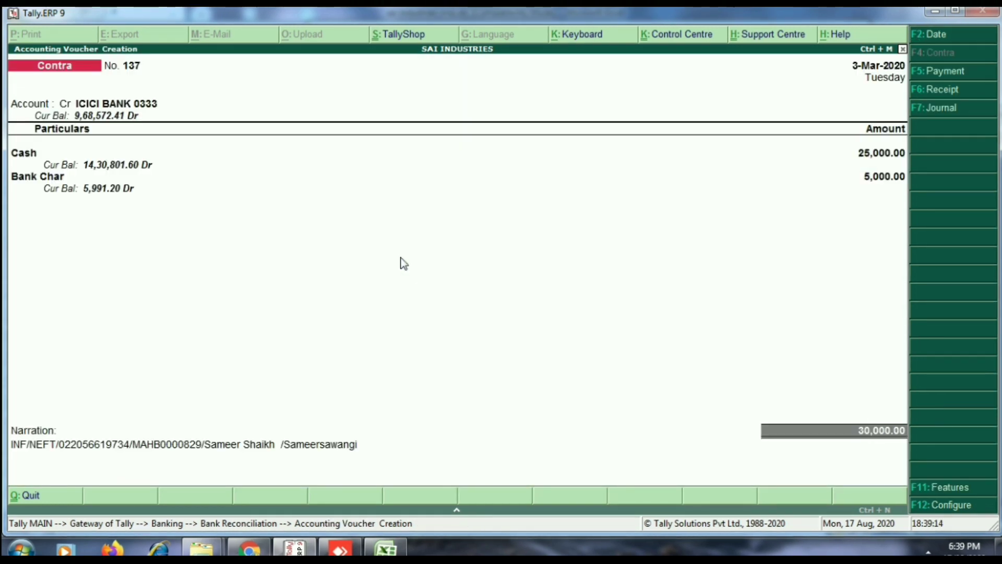
Keep the 30,000.00 Cheque allocation for ICICI BANK 0333 with instrument number NEFT dated 3-Mar-2020 and save the contra voucher
key("Return")
key("Return")
key("Return")
key("Return")
key("Return")
key("Return")
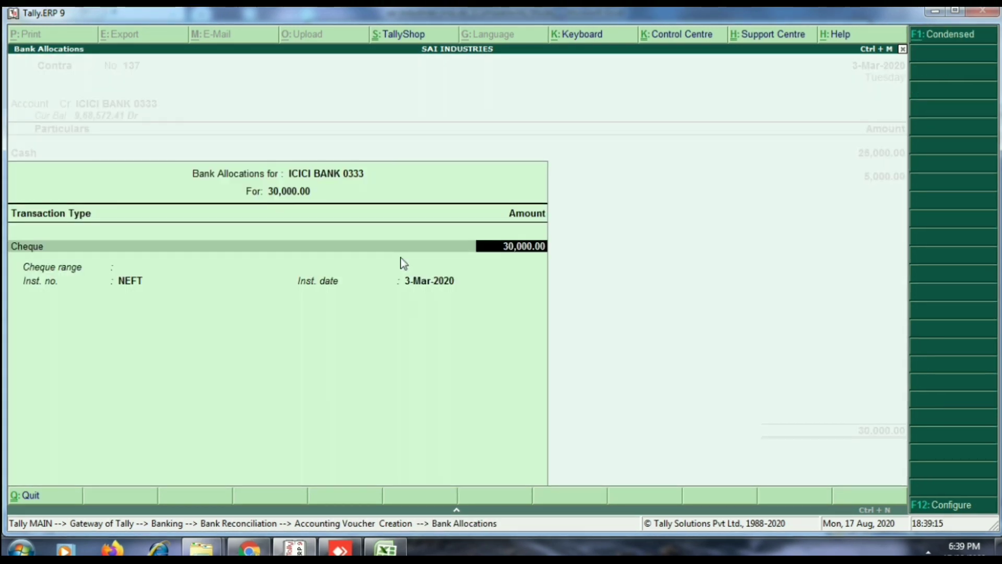
key("Return")
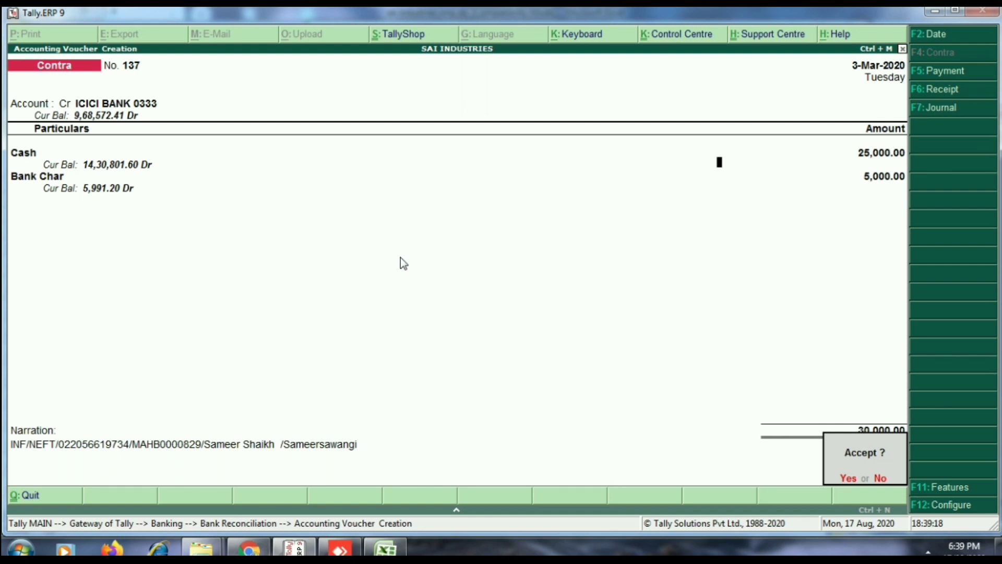
key("Return")
Leave the bank reconciliation and open the company's Balance Sheet
key("Escape")
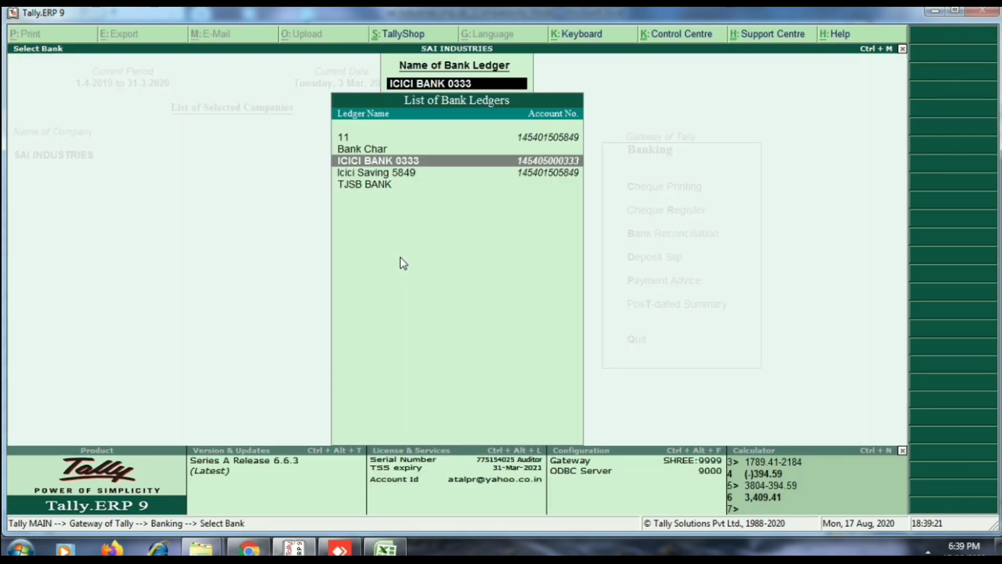
key("Escape")
key("Escape")
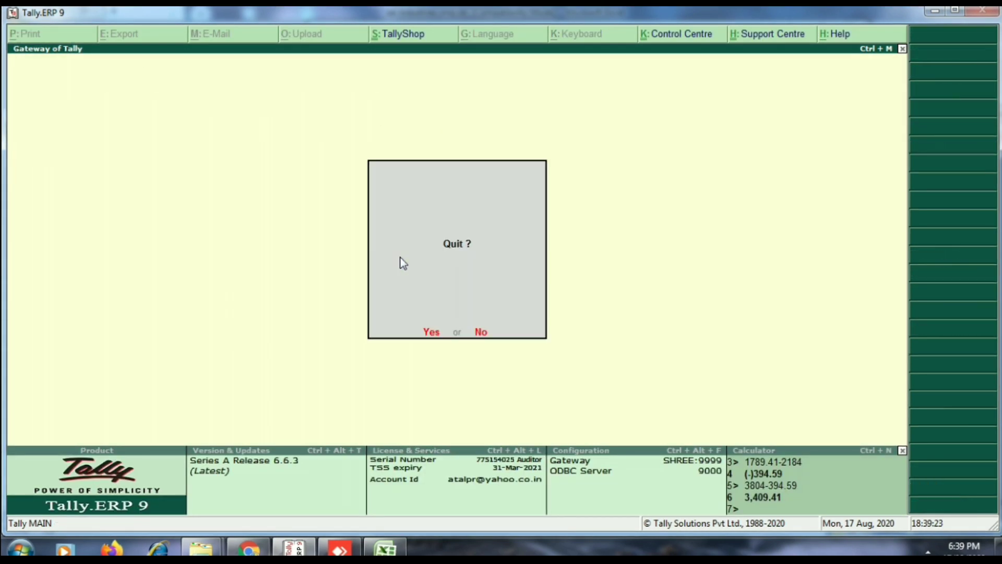
key("Escape")
key("Up")
key("Up")
key("Up")
key("Up")
key("Up")
key("Up")
key("Up")
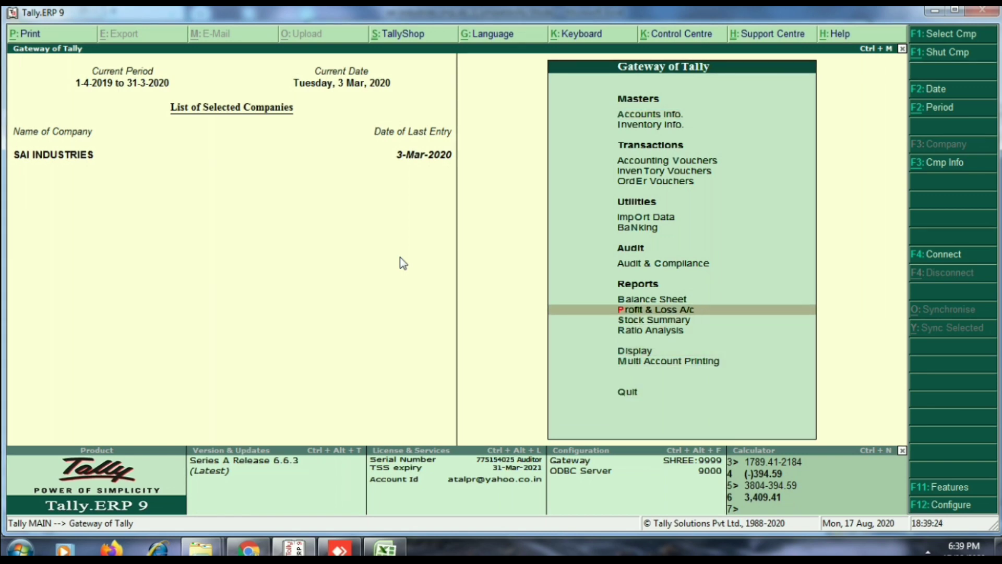
key("Return")
Drill into Current Assets in the Balance Sheet and locate the Bank Accounts group
key("Right")
key("Down")
key("Down")
key("Down")
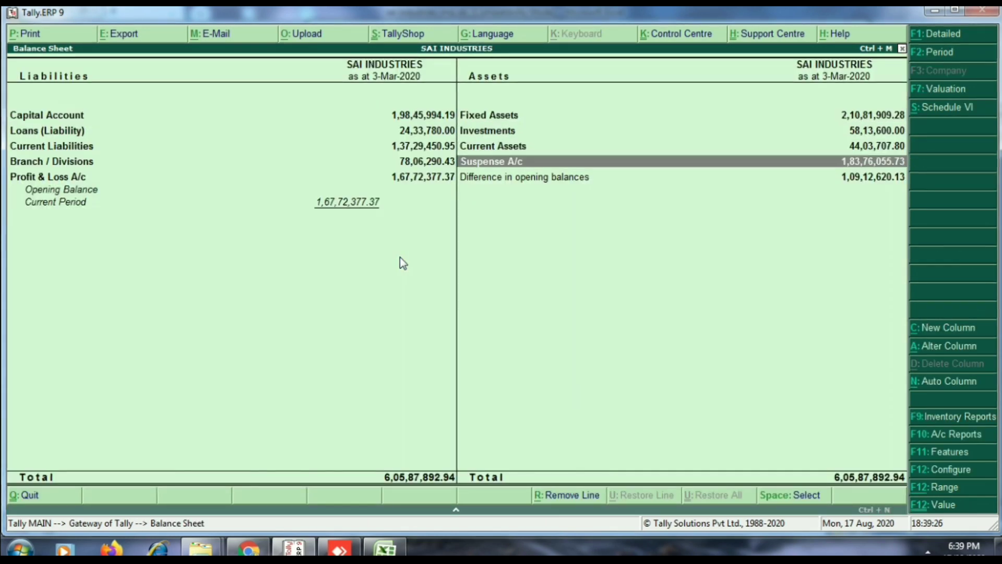
key("Up")
key("Return")
key("Down")
key("Down")
key("Down")
key("Down")
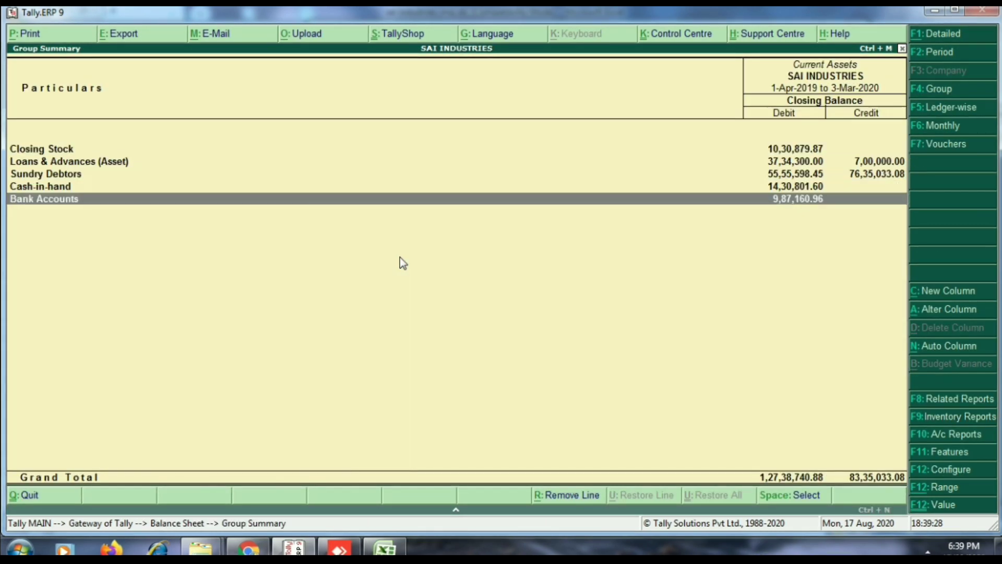
Open the Bank Accounts group and display the monthly summary of ICICI BANK 0333
key("Return")
key("Down")
key("Down")
key("Up")
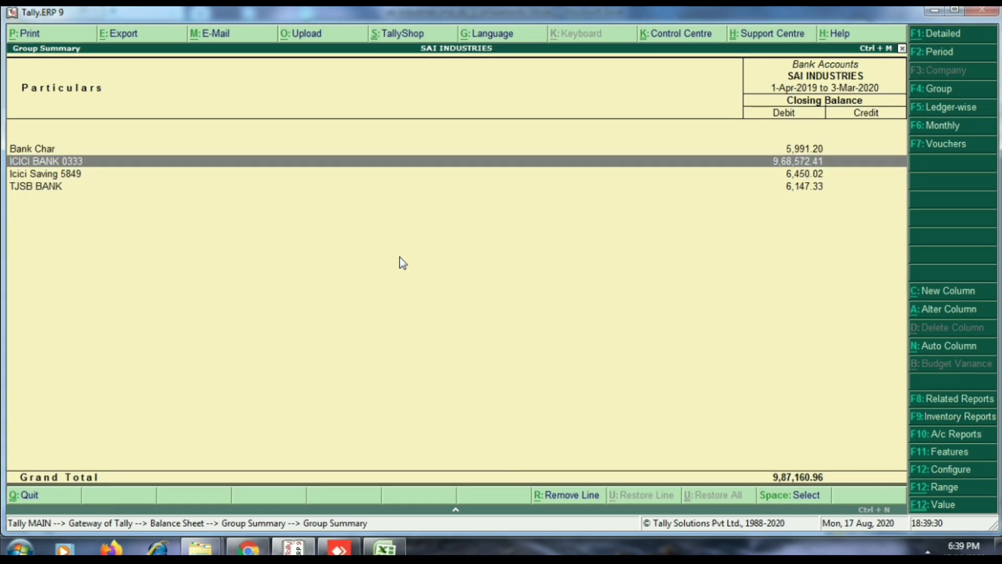
key("Return")
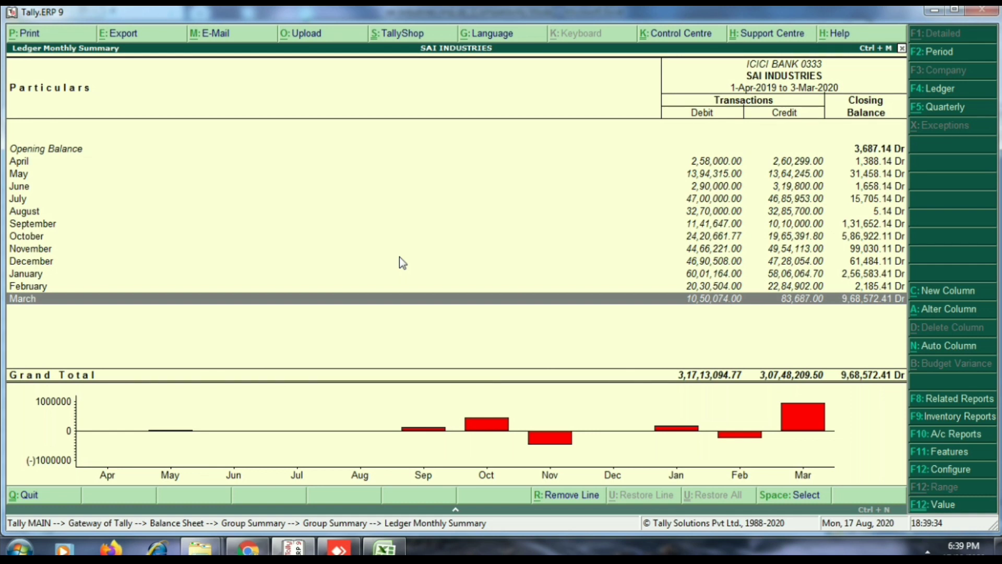
Open the March vouchers of ICICI BANK 0333 and review the receipt, payment and contra entries
key("Return")
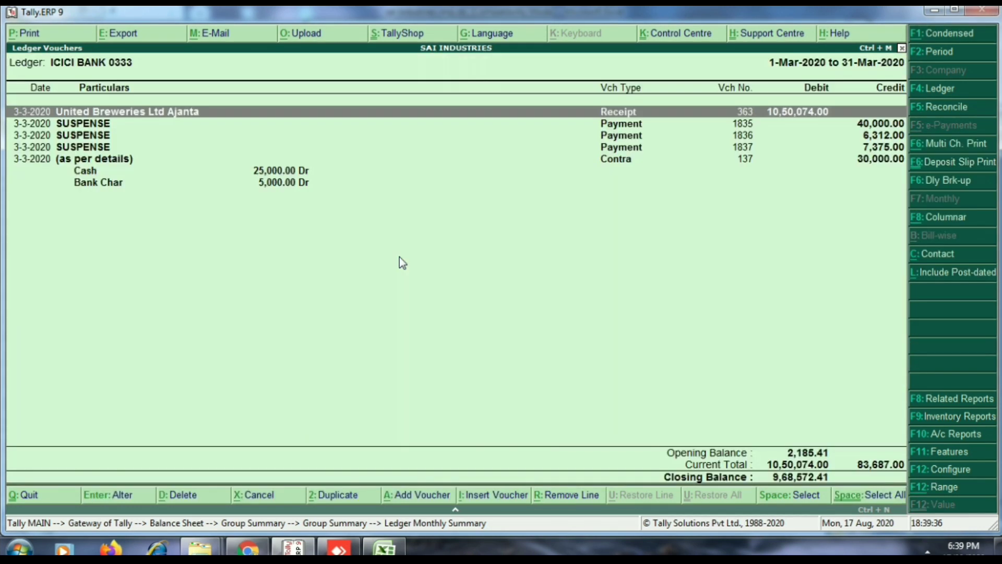
key("Down")
key("Down")
key("Down")
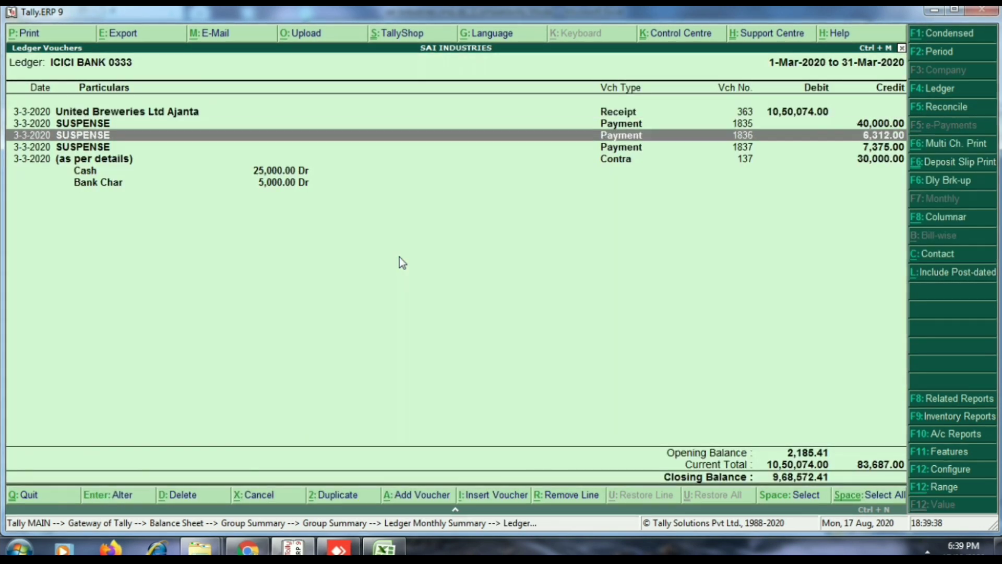
Go through the ICICI BANK 0333 March vouchers again, from the United Breweries receipt to the contra's Cash and Bank Char lines
key("Up")
key("Up")
key("Up")
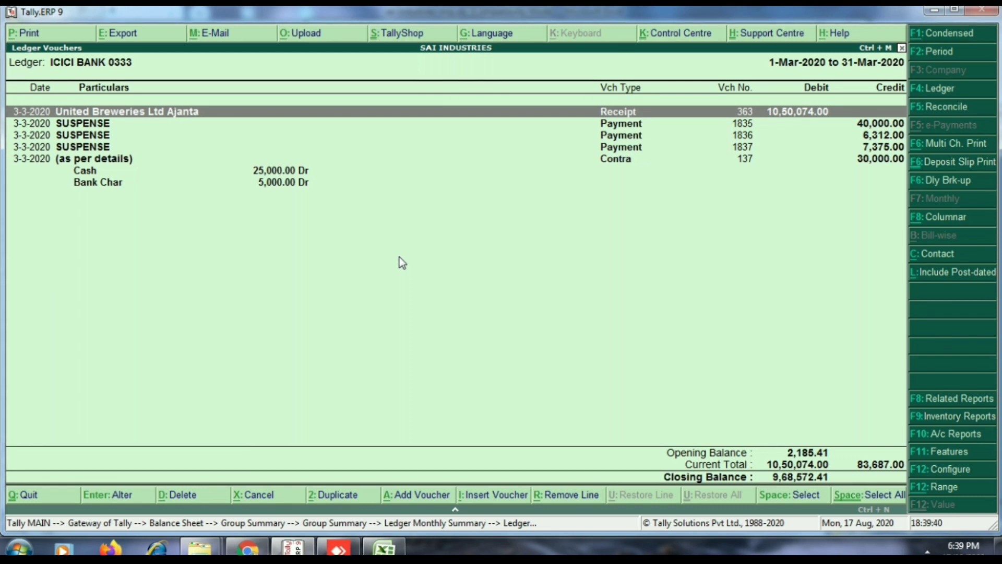
key("Down")
key("Down")
key("Up")
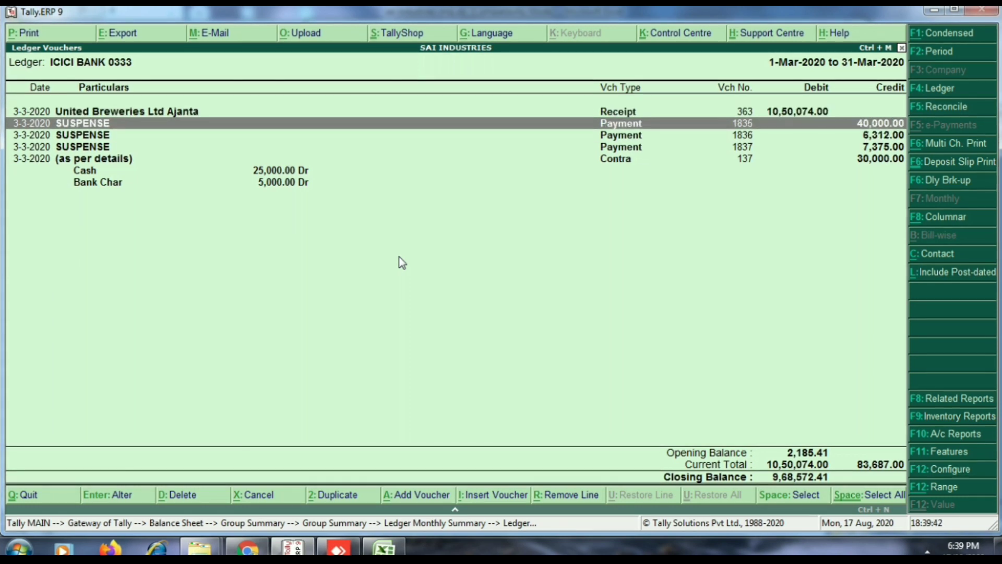
key("Down")
key("Down")
key("Down")
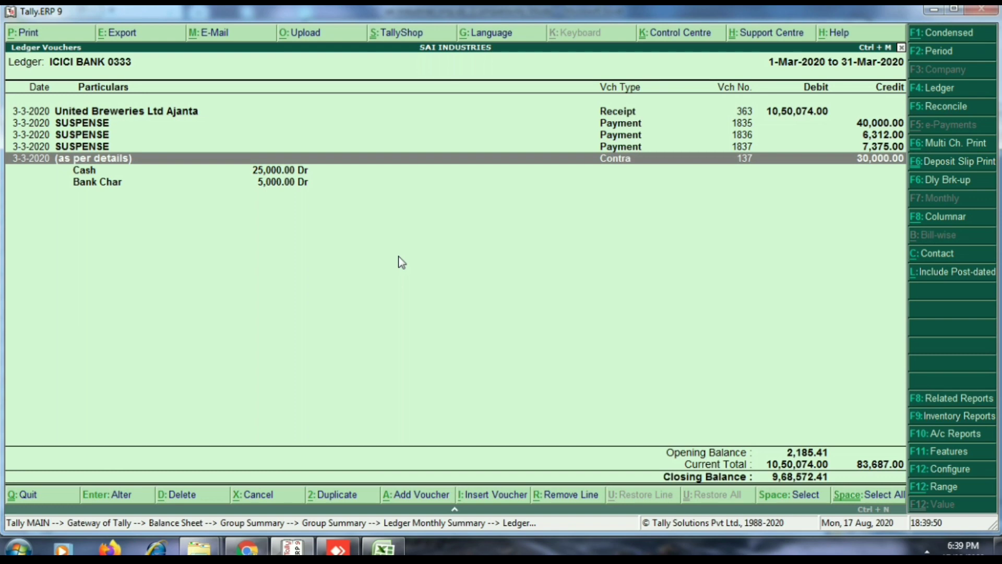
key("Down")
key("Down")
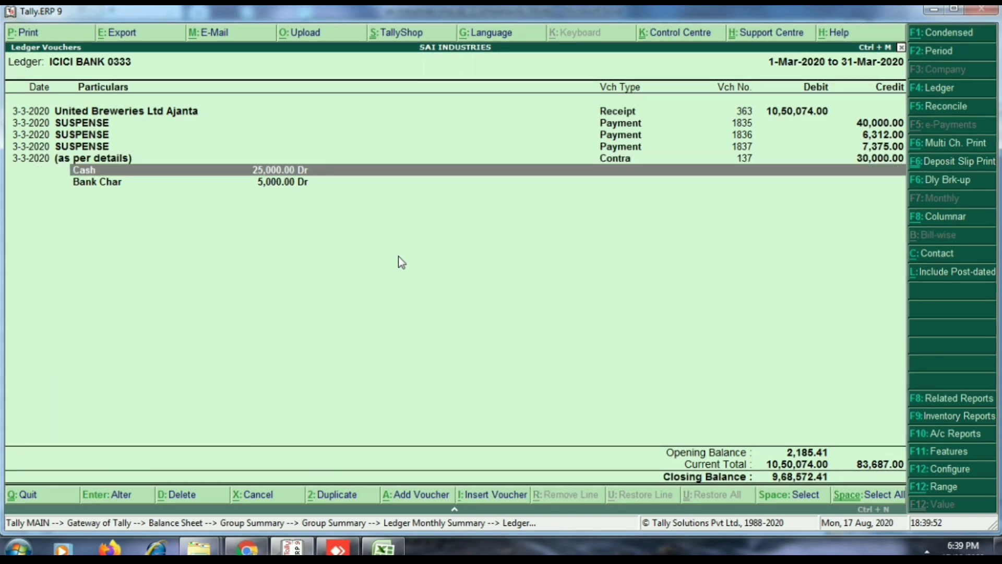
Leave the ICICI BANK 0333 vouchers and return to the Gateway of Tally
key("Escape")
key("Escape")
key("Escape")
key("Escape")
key("Escape")
key("Escape")
key("Escape")
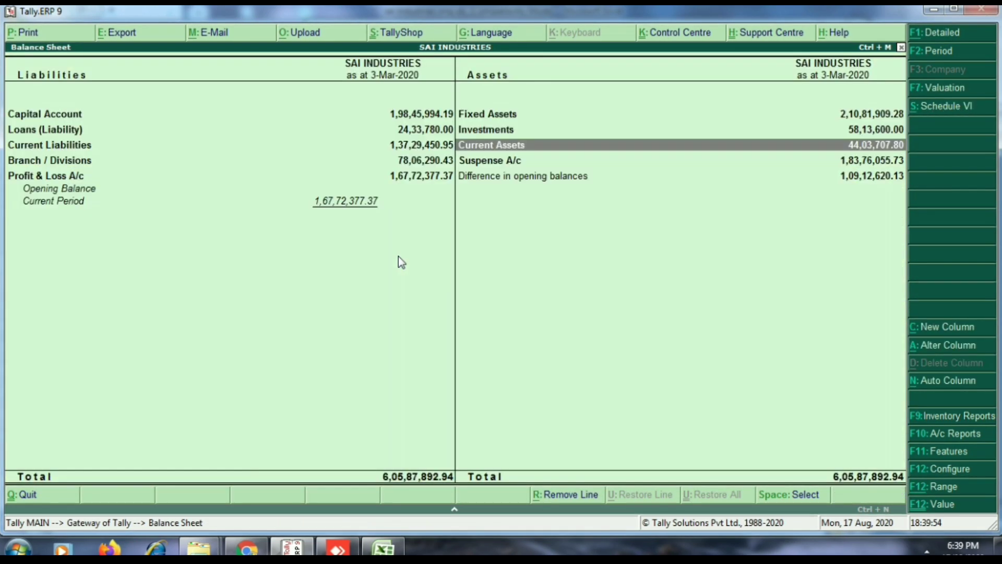
key("Up")
key("Up")
key("Up")
key("Up")
key("Up")
key("Up")
key("Up")
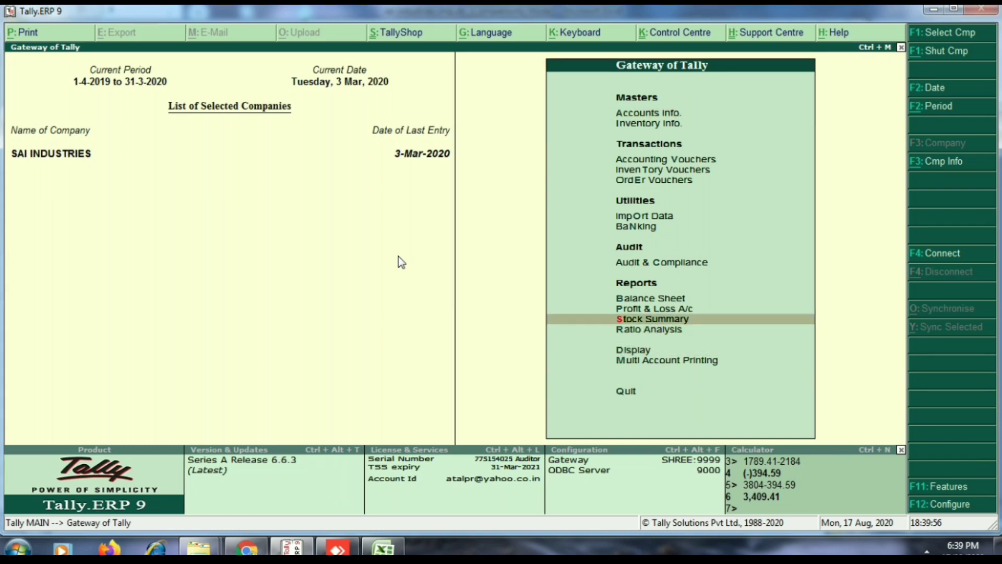
Reopen the Balance Sheet and drill through Current Assets into the Bank Accounts group
key("Return")
key("Down")
key("Down")
key("Down")
key("Up")
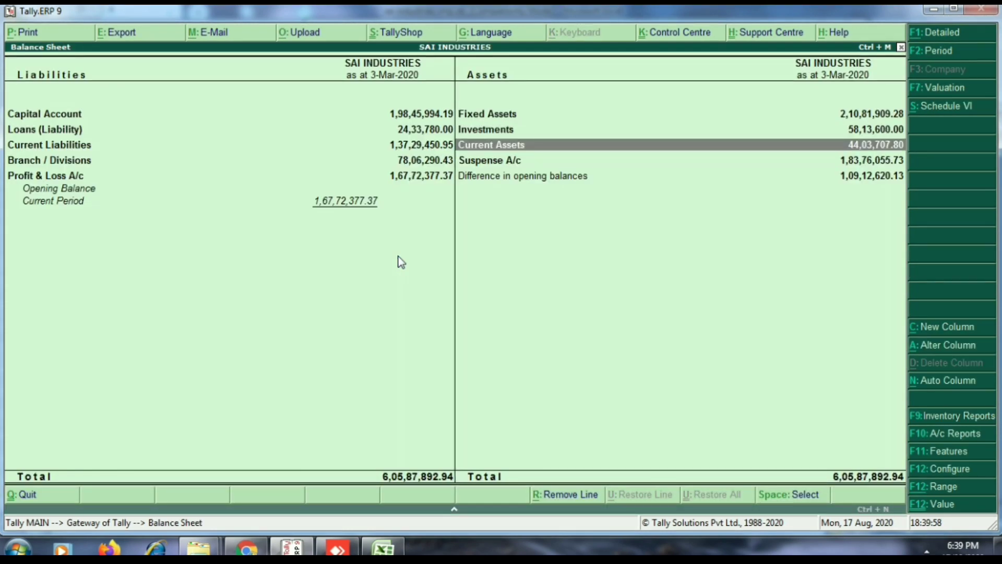
key("Return")
key("Down")
key("Down")
key("Down")
key("Down")
key("Return")
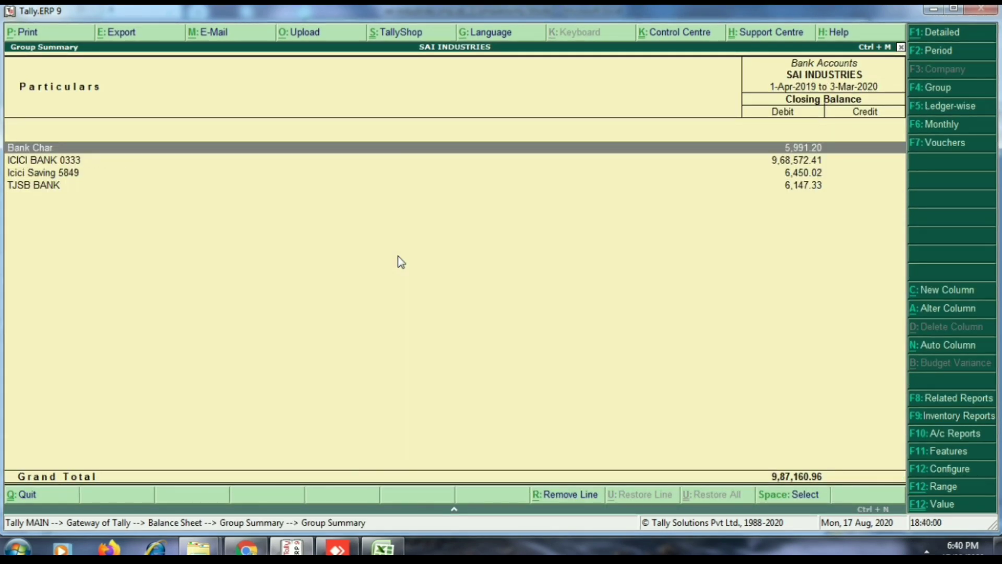
key("Down")
key("Up")
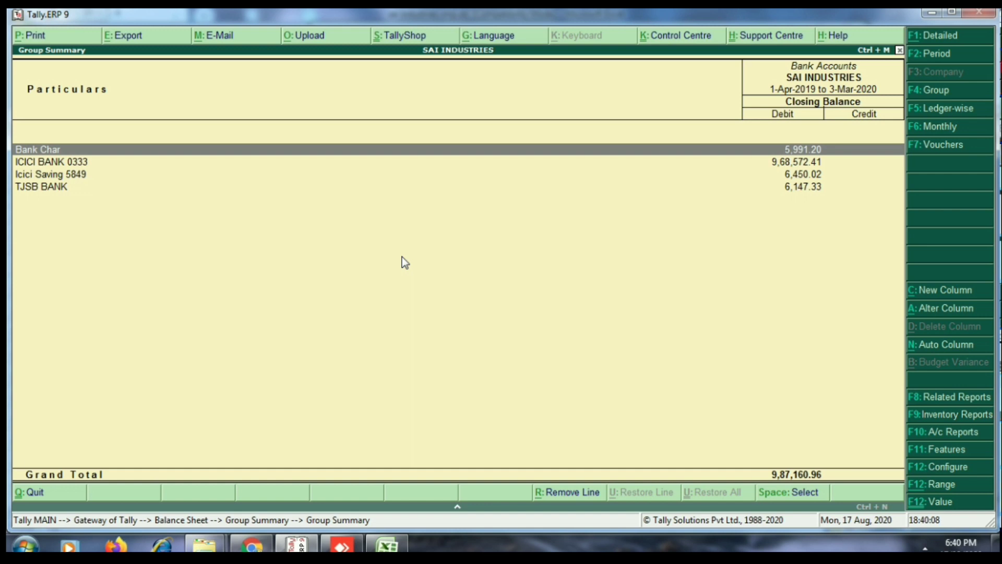
Display the monthly summary of the Bank Char ledger and go to July
key("Return")
key("Up")
key("Up")
key("Up")
key("Up")
key("Up")
key("Up")
key("Up")
key("Up")
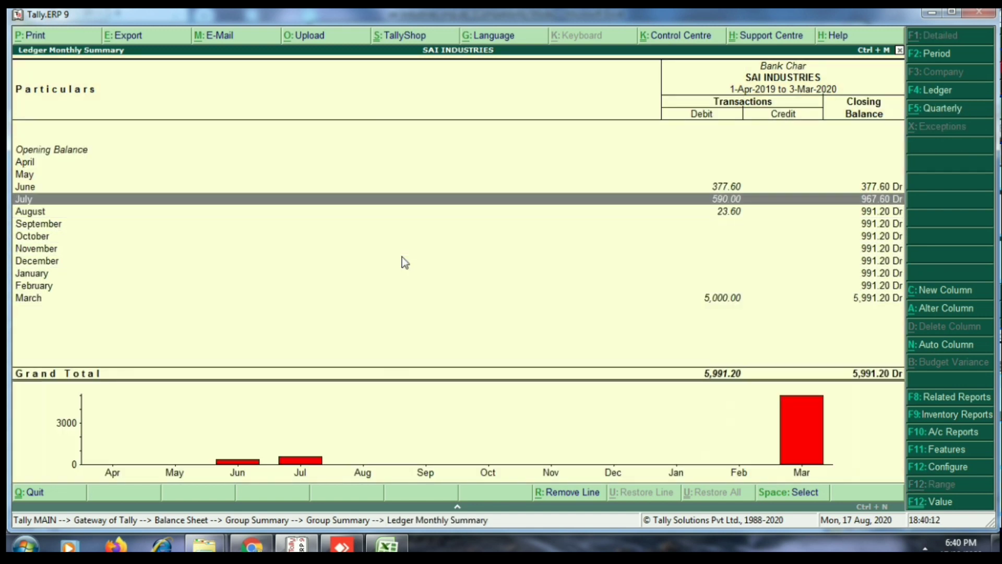
Open Bank Char's July vouchers and examine how contra voucher 96 splits cash and bank charges
key("Return")
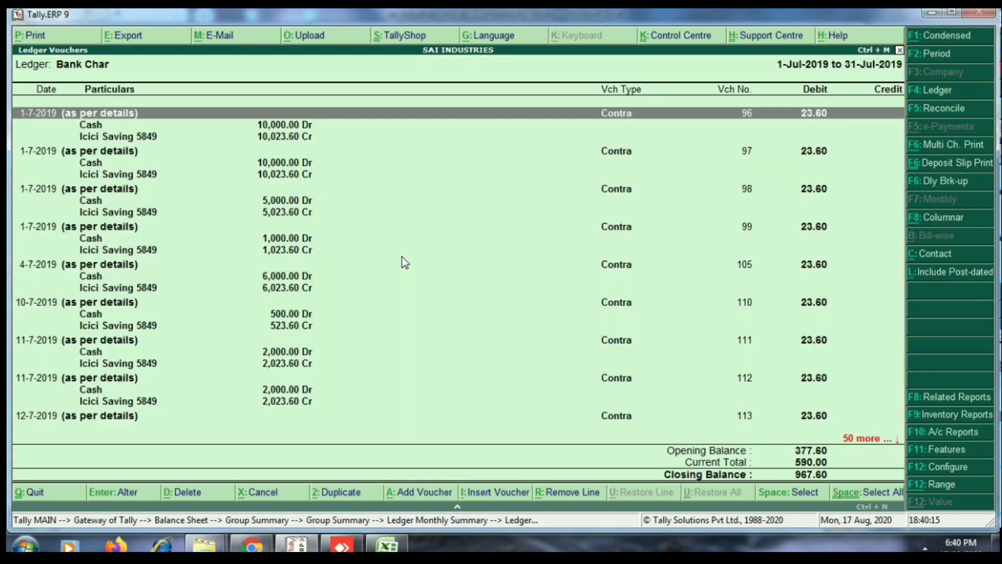
key("Return")
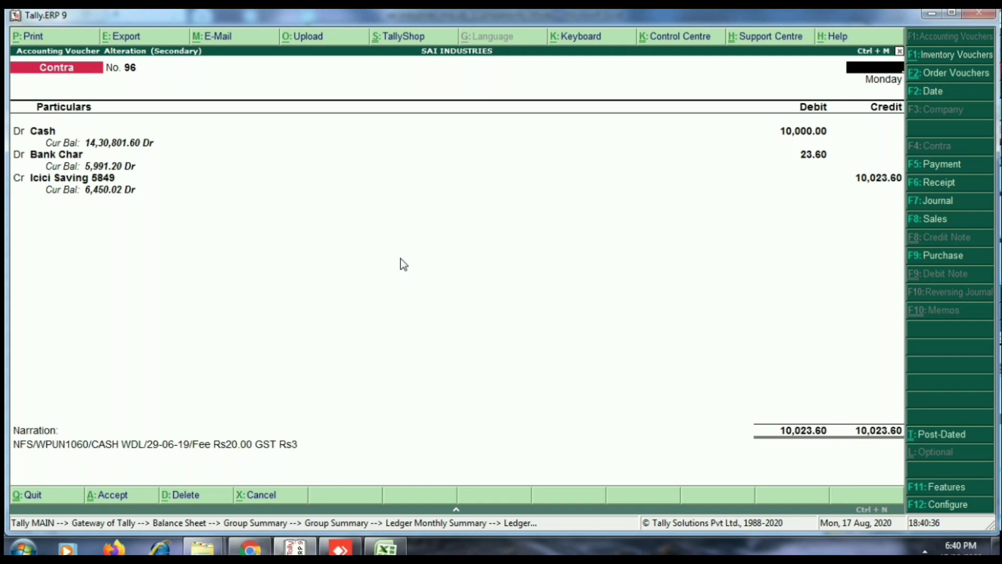
key("Escape")
key("Escape")
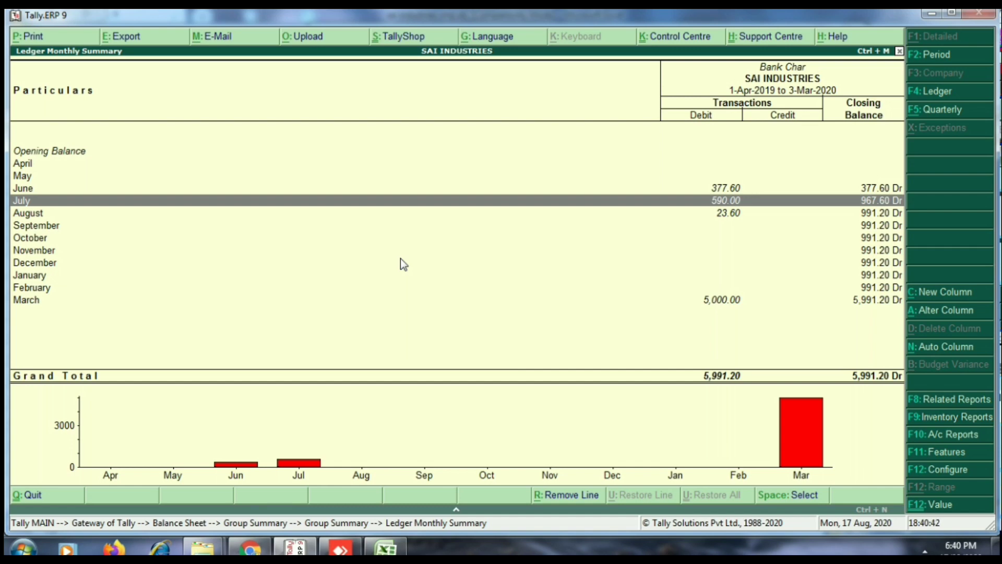
key("Return")
key("Return")
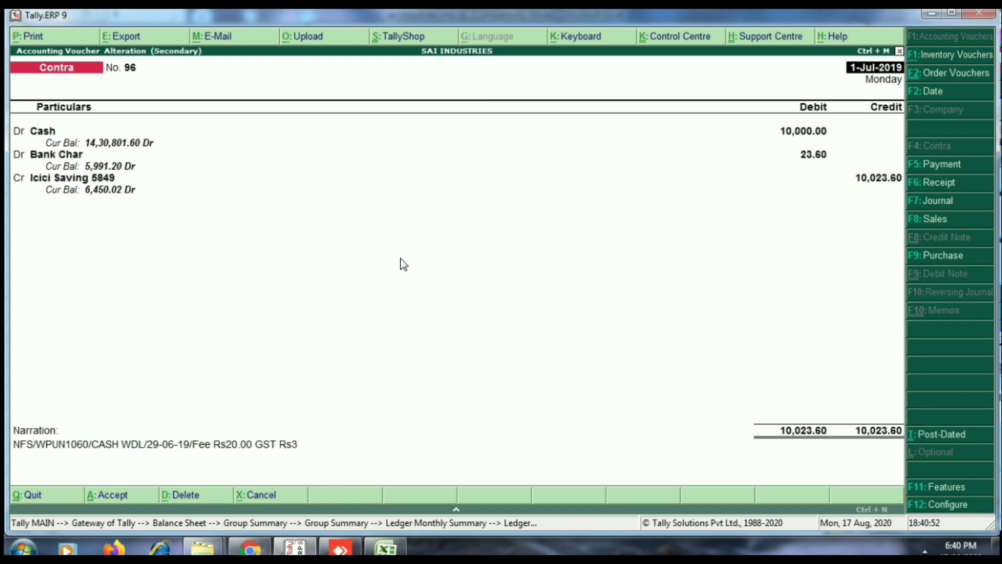
Return to the Bank Char monthly summary and open the March vouchers
key("Down")
key("Down")
key("Down")
key("Down")
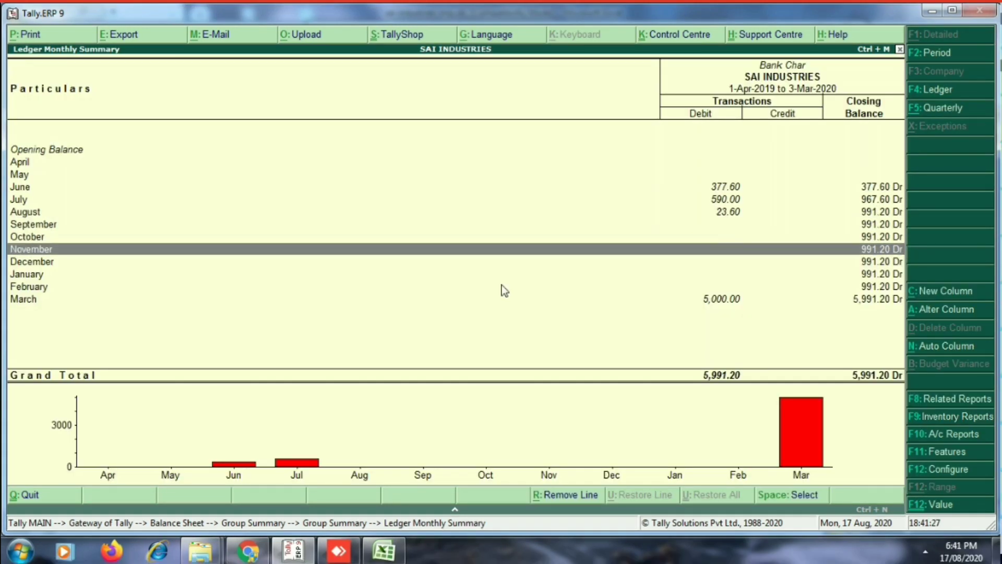
key("Down")
key("Down")
key("Down")
key("Down")
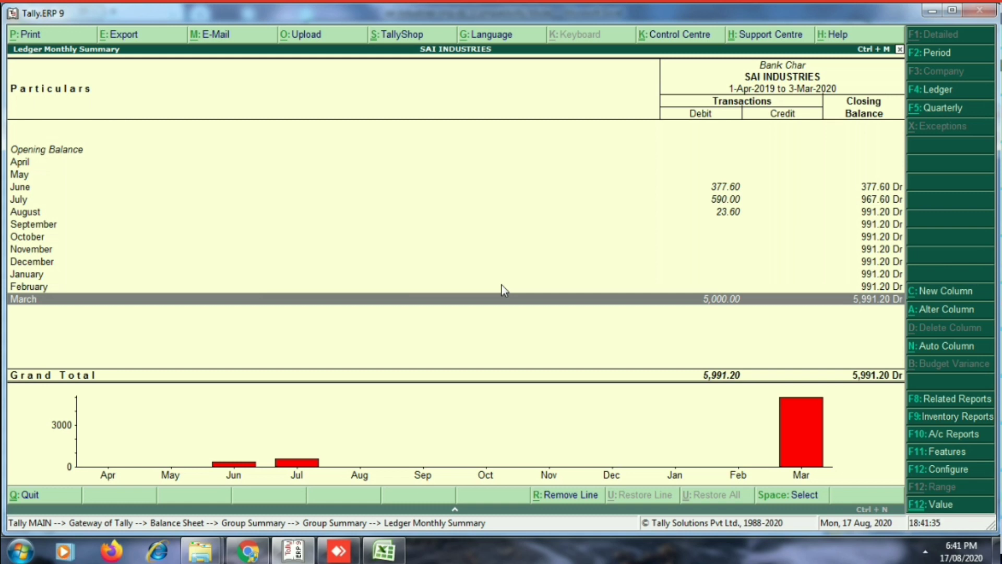
key("Return")
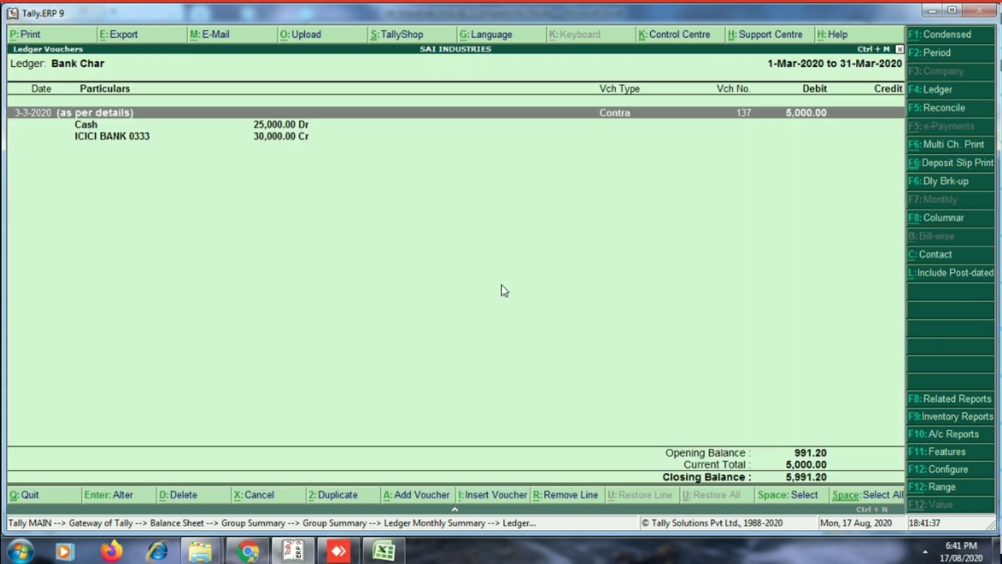
Add a new journal voucher and set its date to 31-3
key("alt+a")
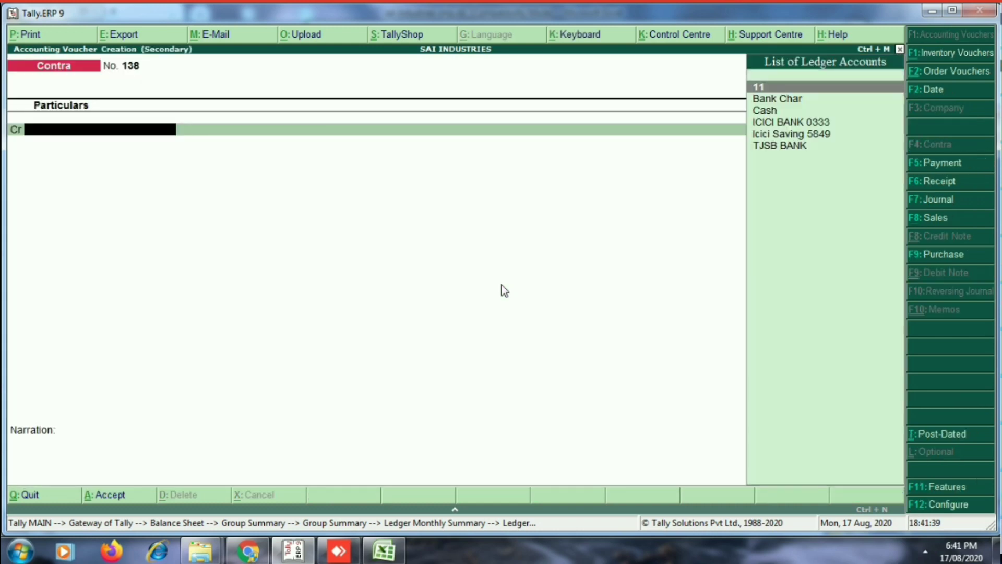
key("F7")
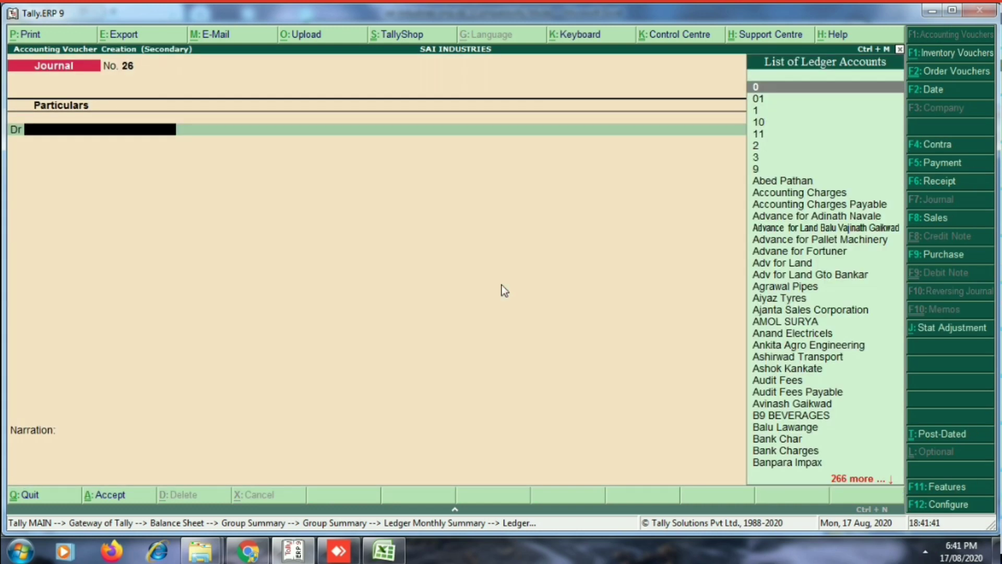
key("F2")
type("31-3")
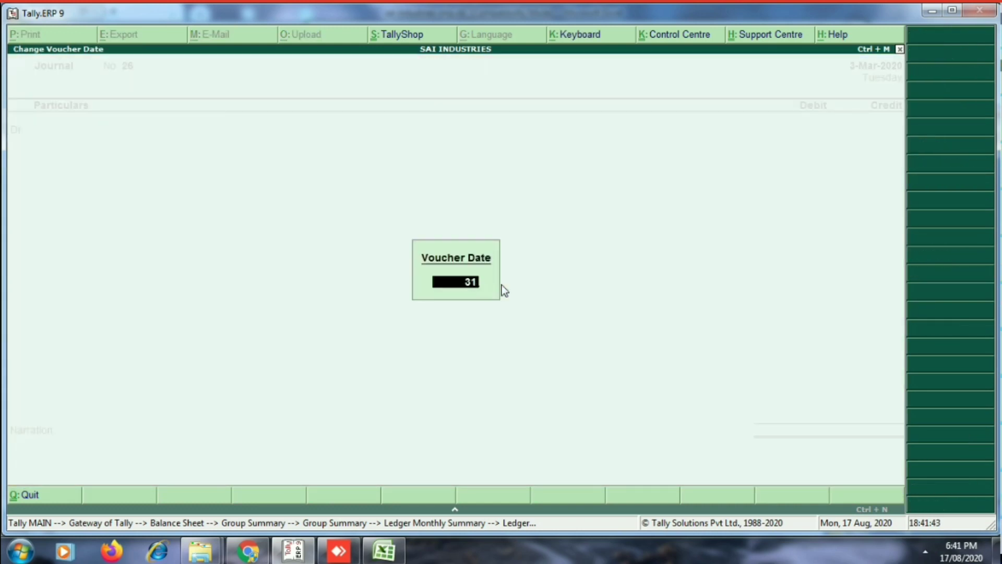
key("Return")
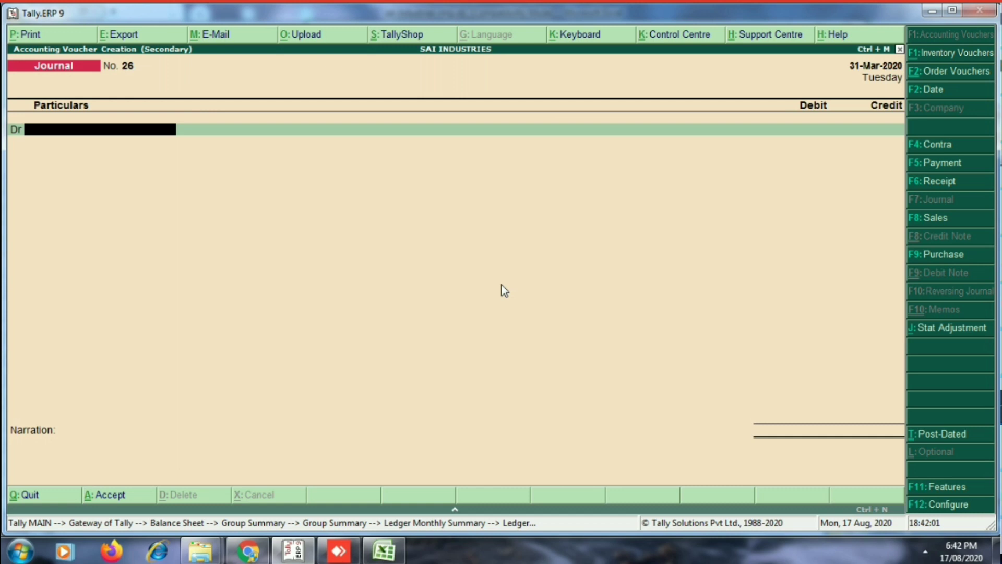
Debit the Bank Charges ledger in the journal with a provisional amount of 1
type("BANK")
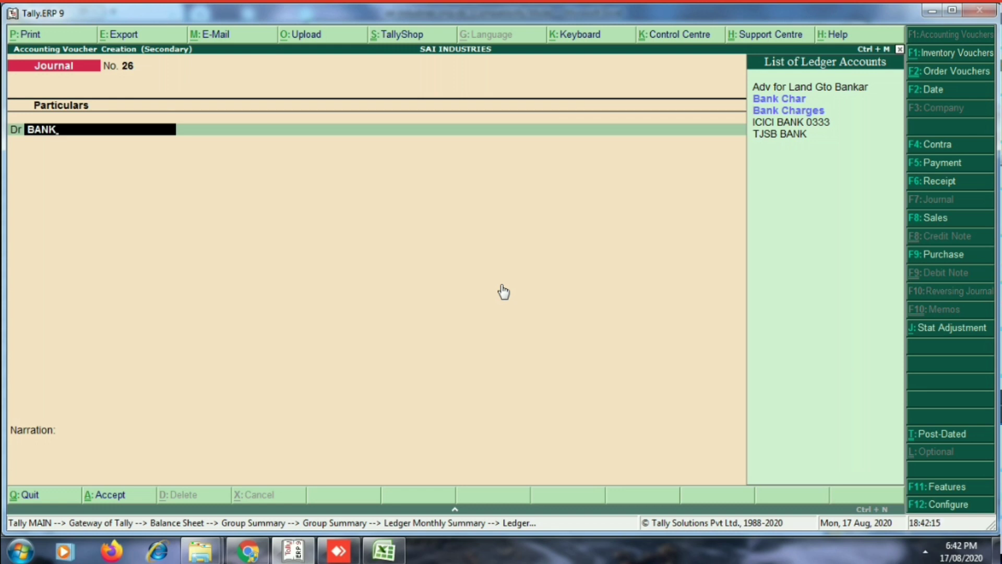
key("Down")
key("Down")
key("Return")
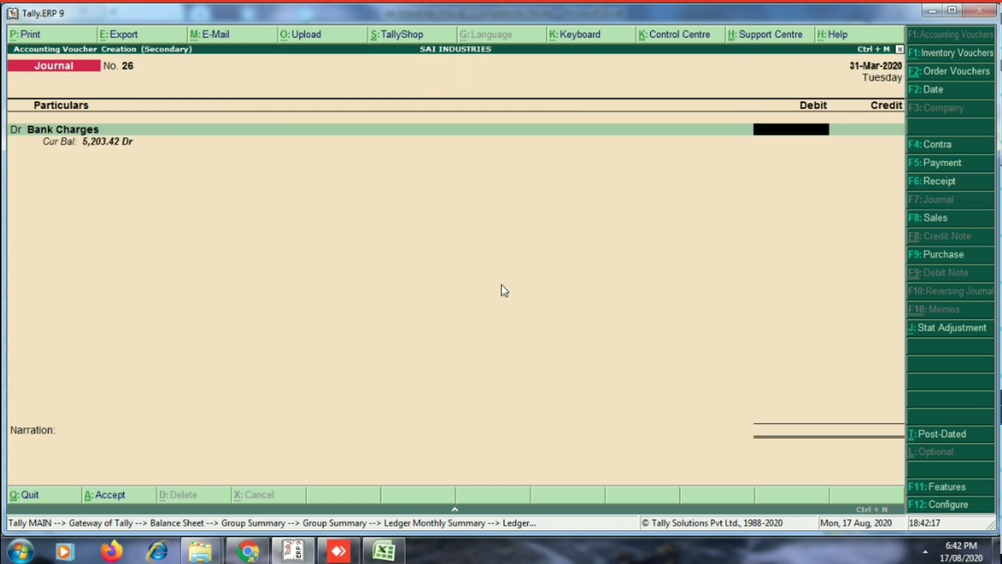
type("1")
key("Return")
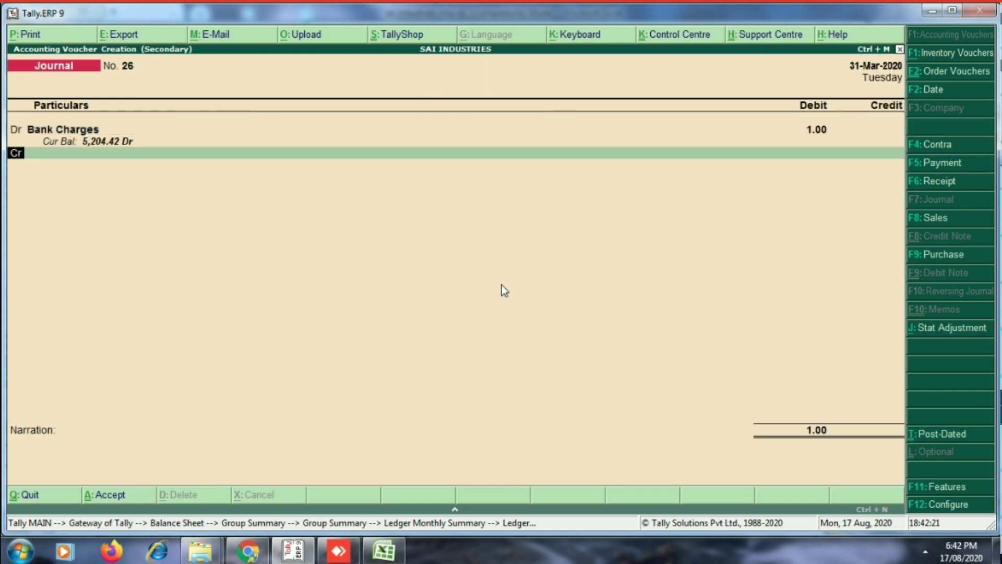
Credit the Bank Char ledger in the journal with the matching amount of 1.00
key("Return")
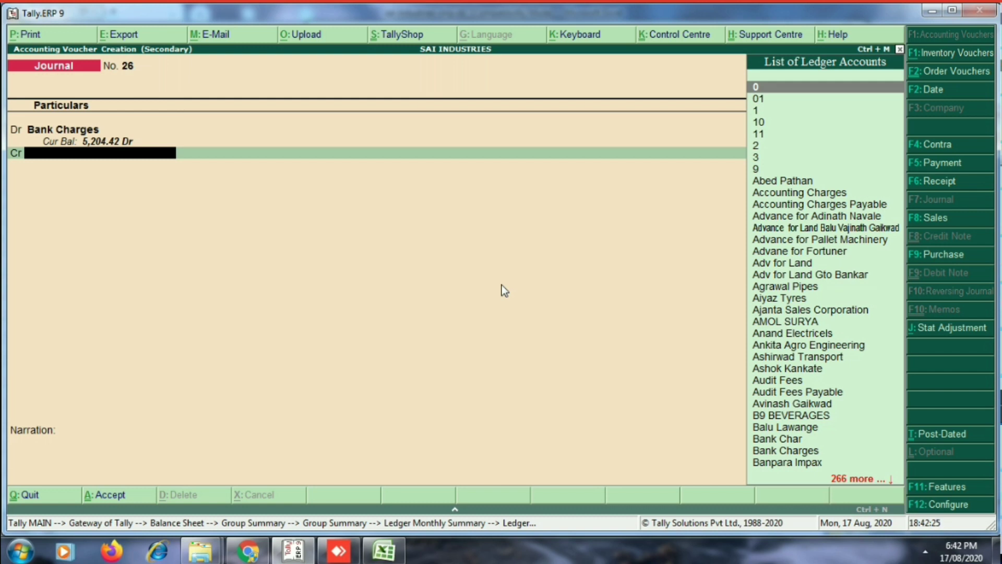
type("B")
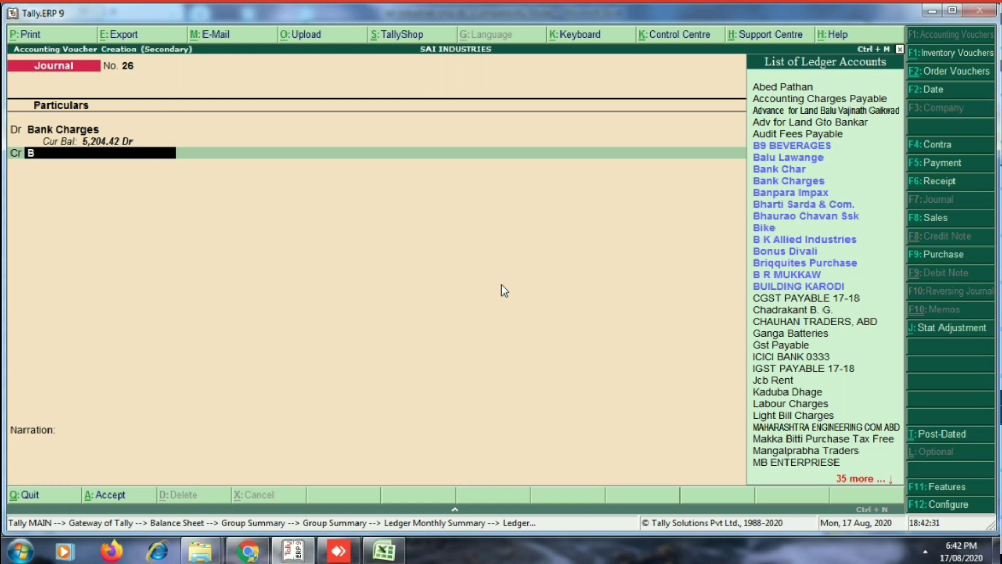
type("ANK")
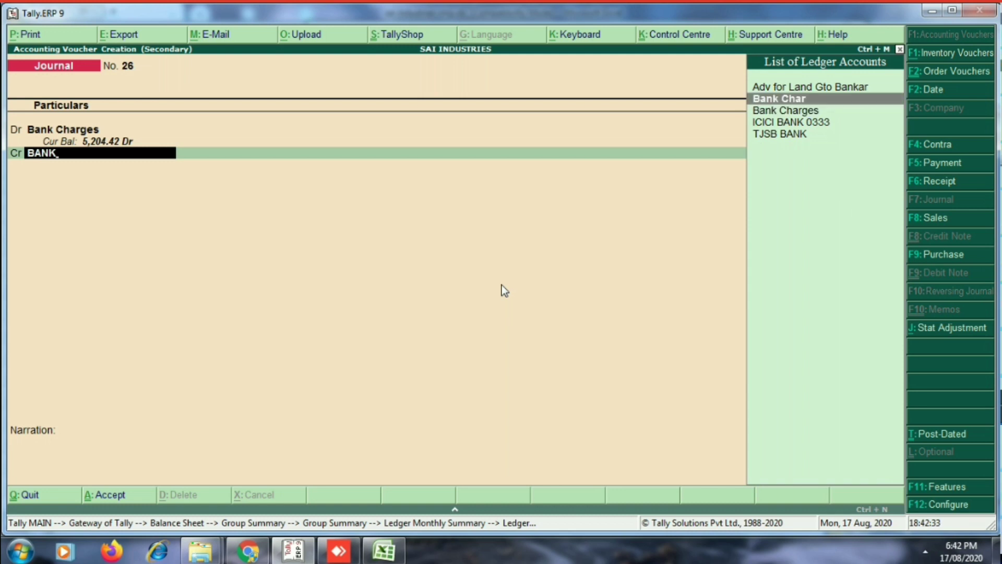
key("Return")
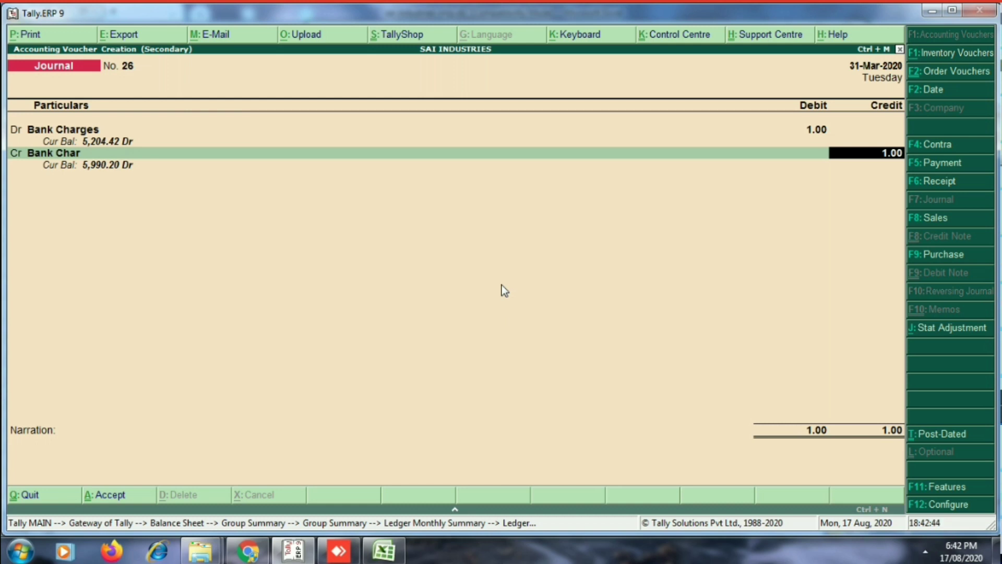
Calculate 5990.20+1 and use 5,991.20 as the Bank Charges debit and the Bank Char credit
key("BackSpace")
key("BackSpace")
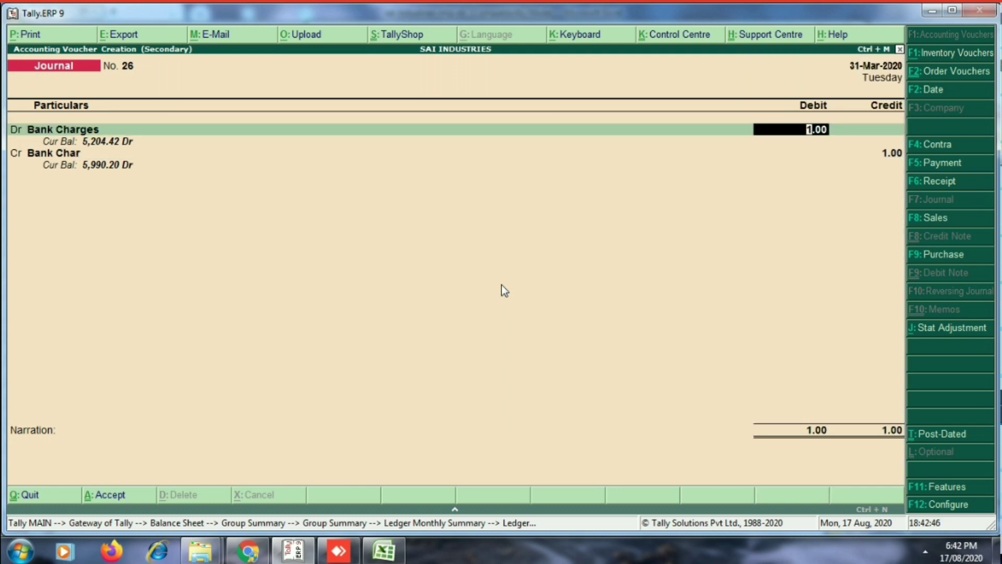
key("ctrl+n")
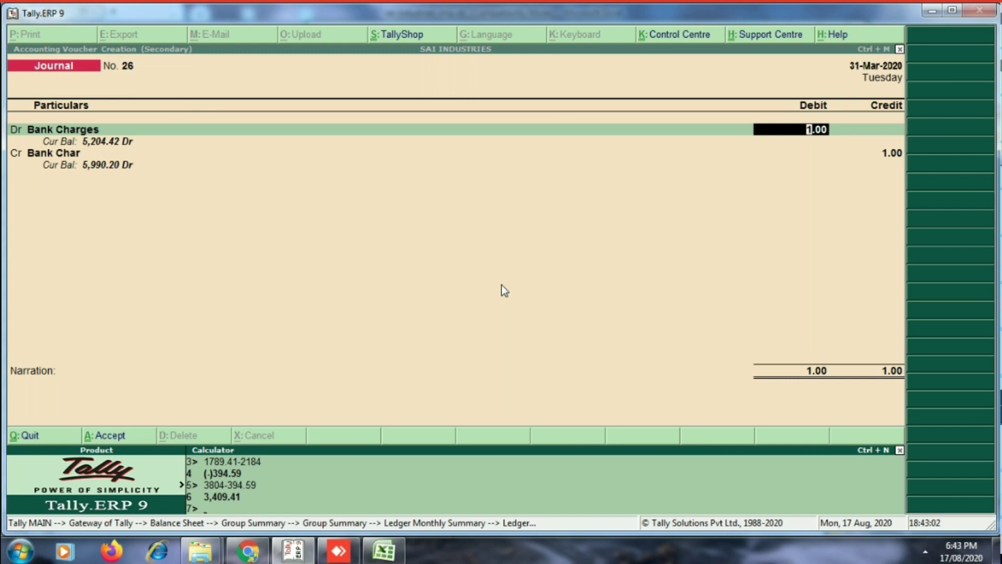
type("5990.20+1")
key("Return")
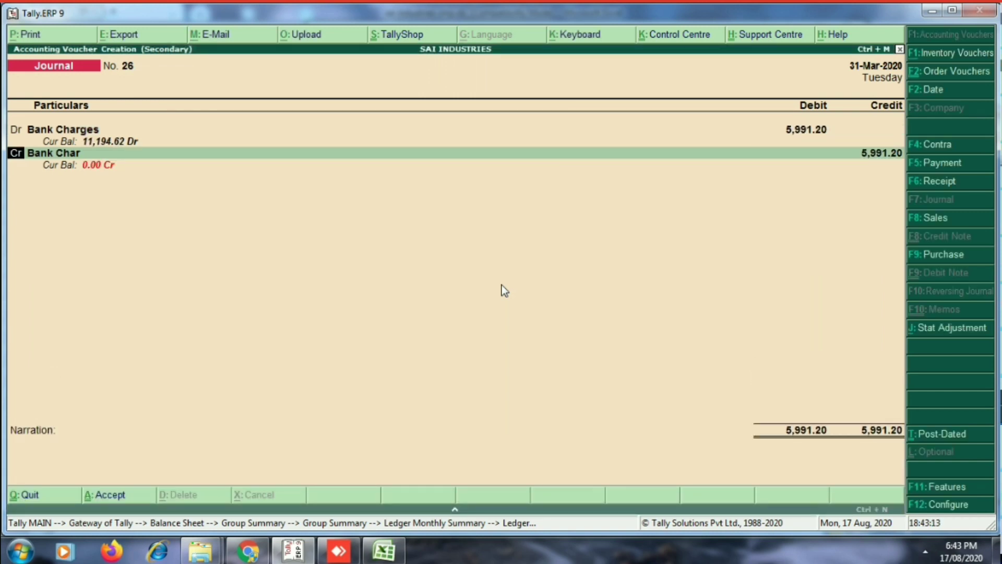
key("Return")
key("Return")
key("Return")
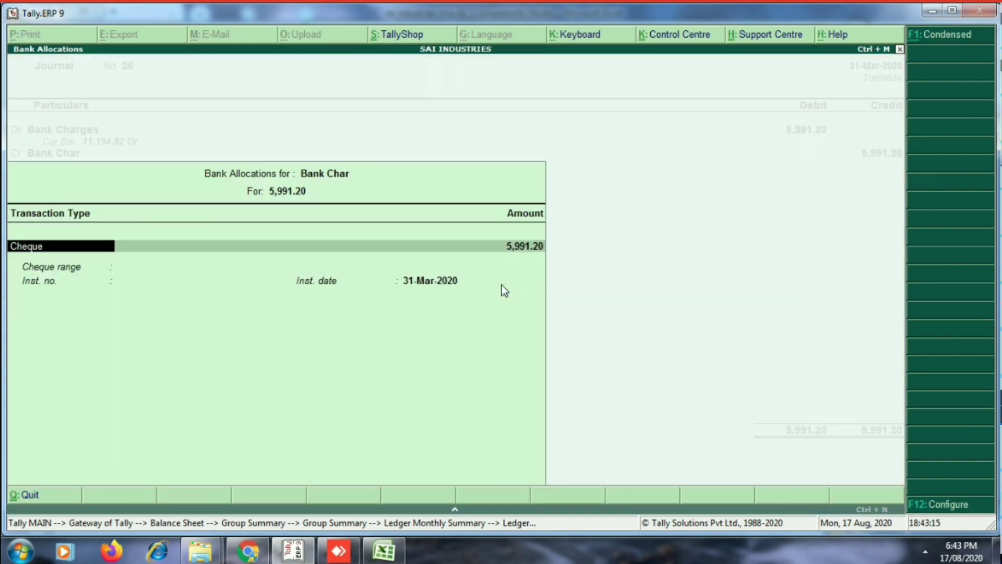
Keep Cheque as the bank allocation, save the journal without a narration, and return to the Bank Accounts group
key("Return")
key("Return")
key("Return")
key("Return")
key("Return")
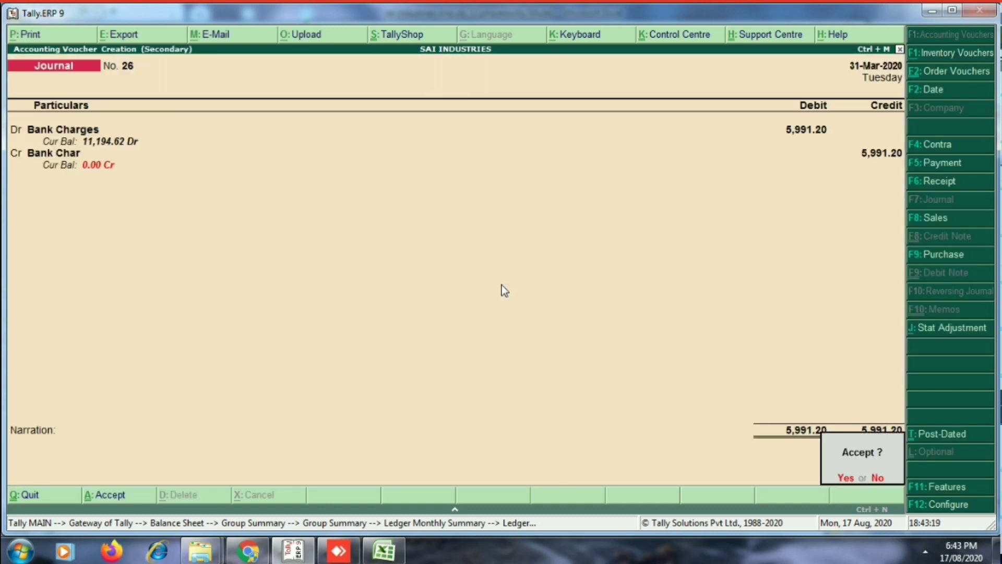
key("Return")
key("Escape")
key("Escape")
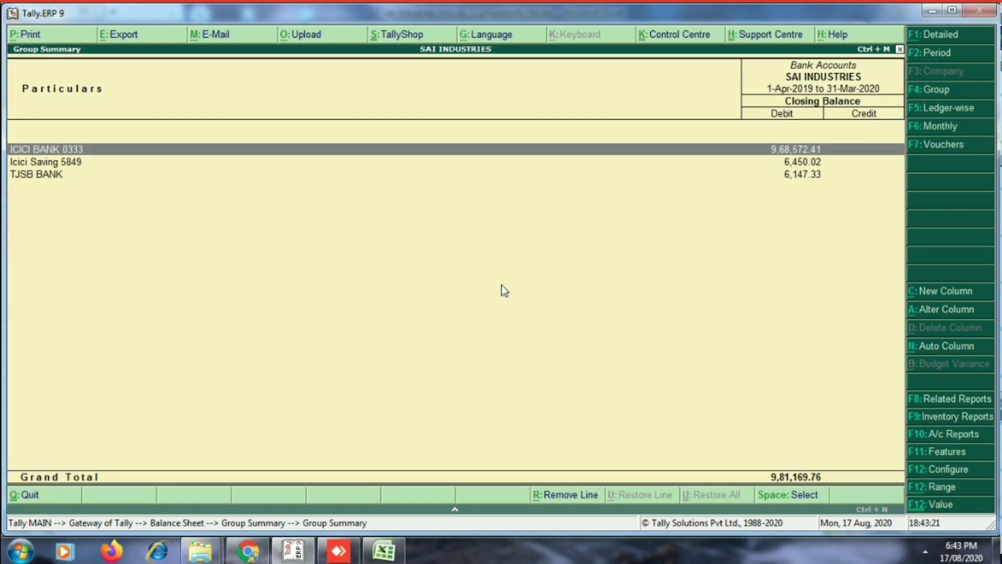
Check which ledgers remain in the Bank Accounts group and return to the Balance Sheet
key("Down")
key("Down")
key("Up")
key("Up")
key("Down")
key("Down")
key("Down")
key("Escape")
key("Escape")
key("Escape")
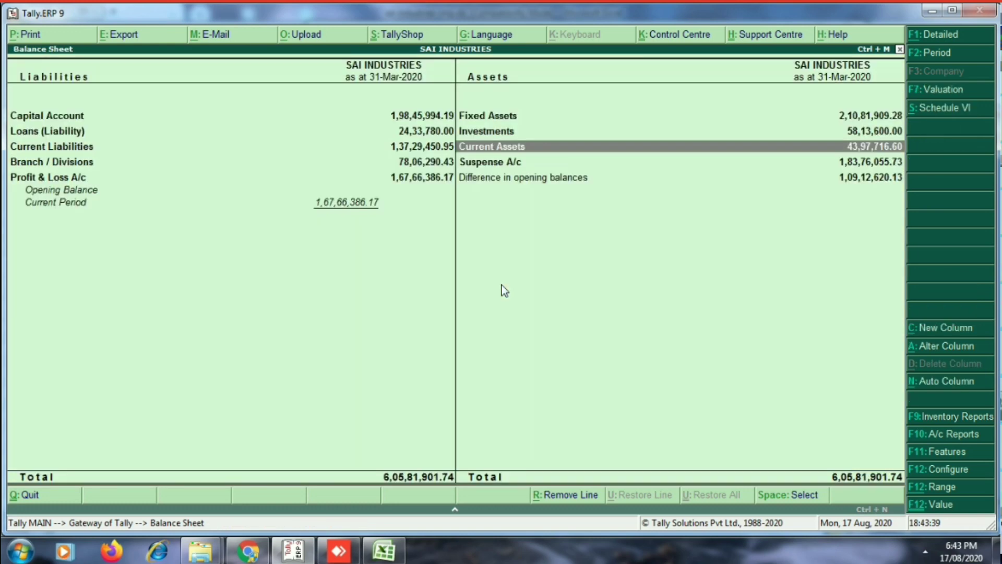
Leave the Balance Sheet and open the Banking utilities from the Gateway of Tally
key("Up")
key("Up")
key("Up")
key("Up")
key("Up")
key("Up")
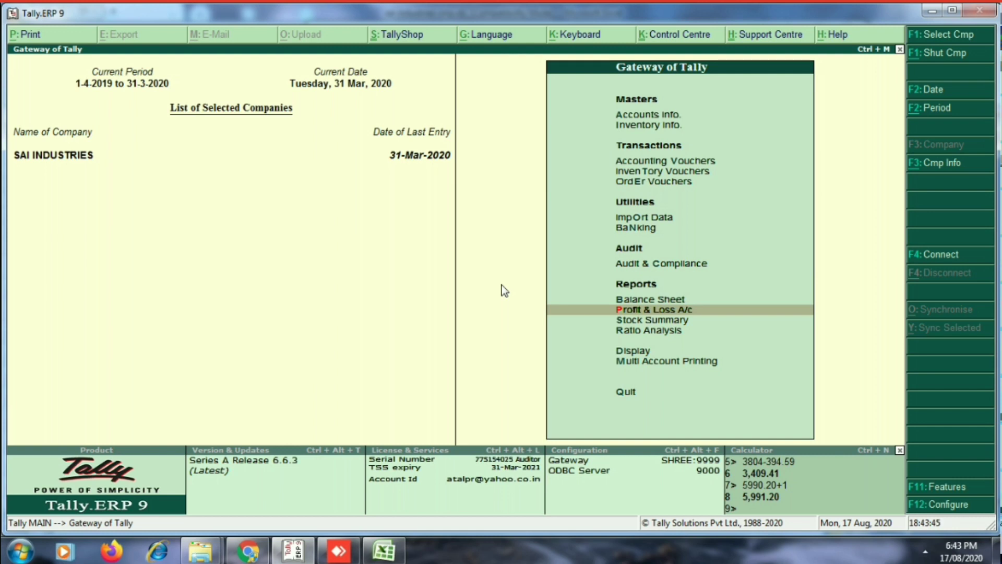
key("Up")
key("Up")
key("Up")
key("Up")
key("Down")
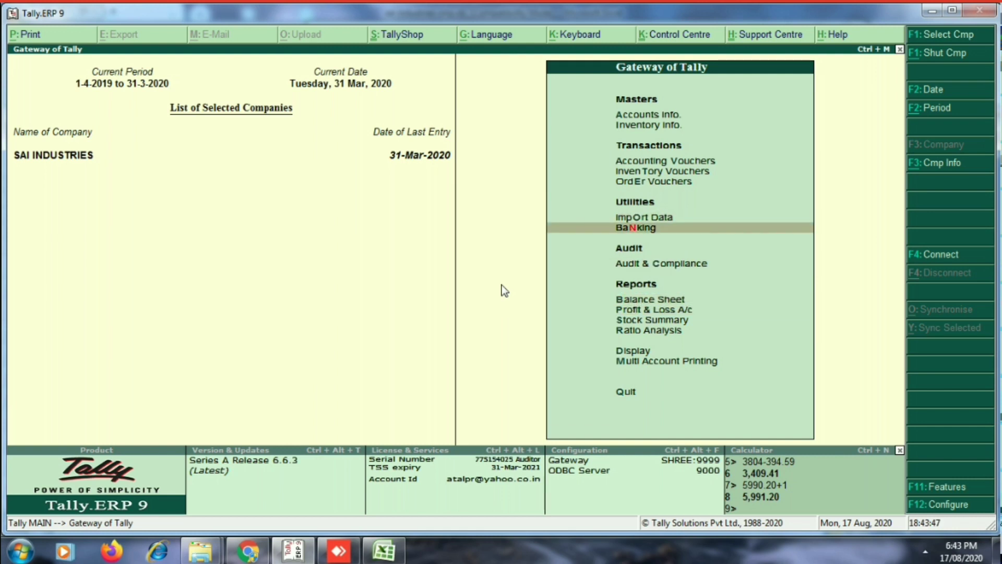
key("Return")
Open the Bank Reconciliation of the ICICI BANK 0333 ledger
key("Down")
key("Down")
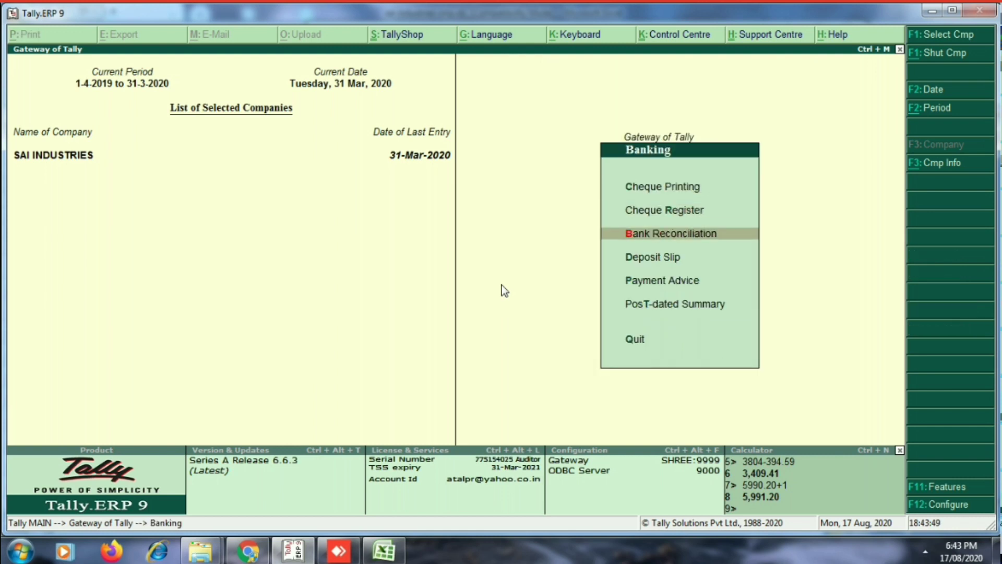
key("Return")
key("Down")
key("Down")
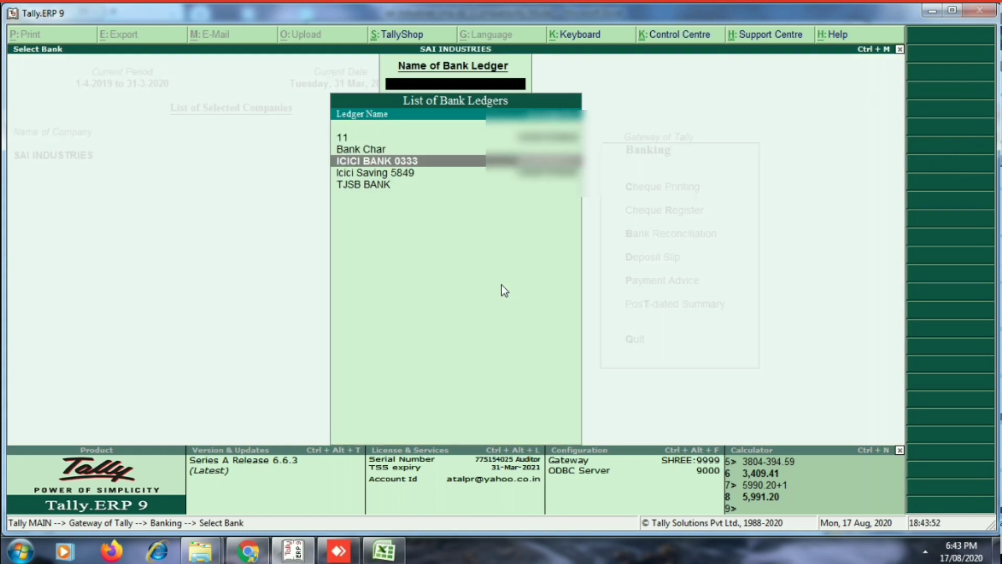
key("Return")
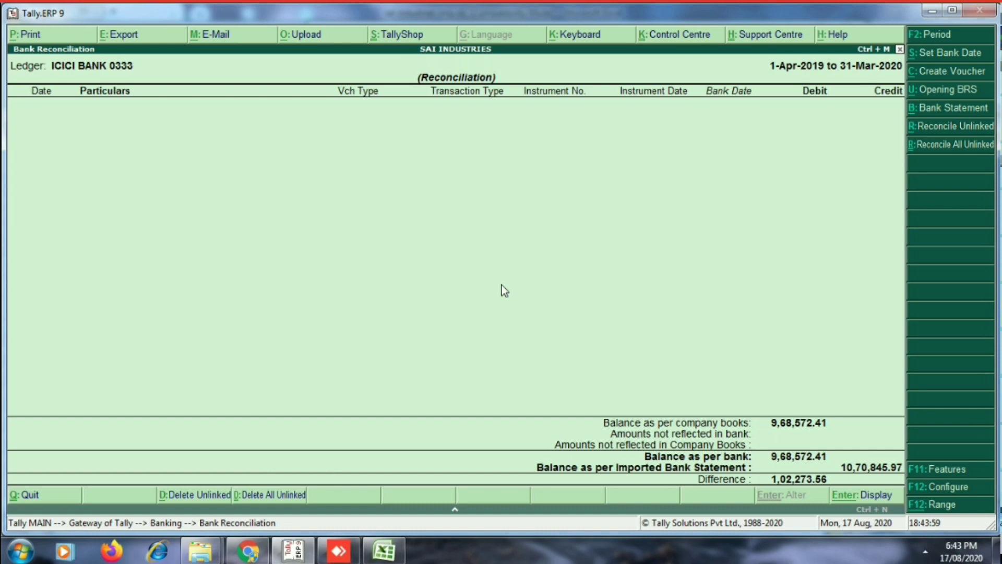
Start a bank statement import and set its directory to the 19-20 subfolder of the person-named folder on drive D
key("alt+b")
key("BackSpace")
key("space")
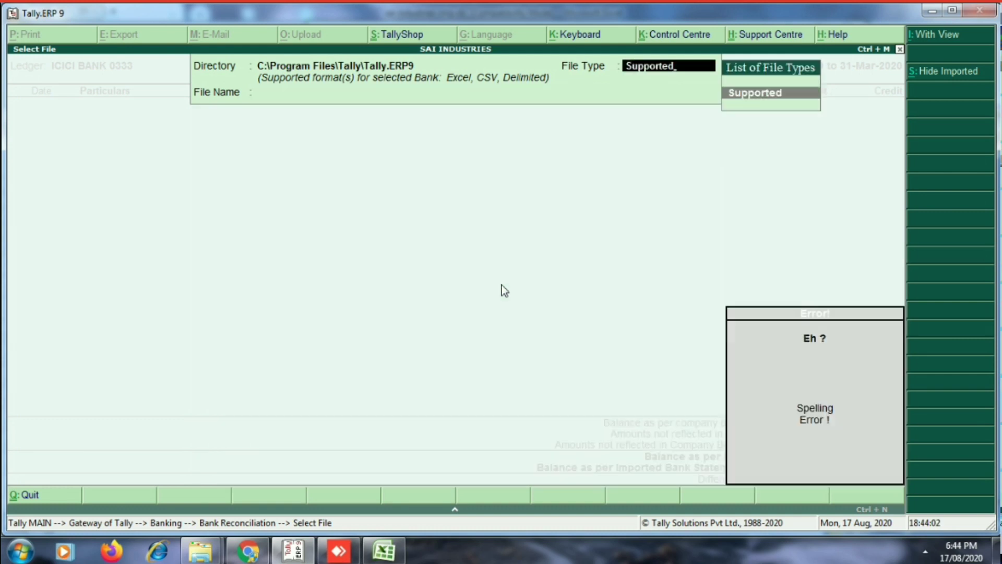
key("BackSpace")
key("BackSpace")
key("BackSpace")
key("BackSpace")
key("BackSpace")
key("BackSpace")
key("BackSpace")
key("BackSpace")
key("BackSpace")
key("BackSpace")
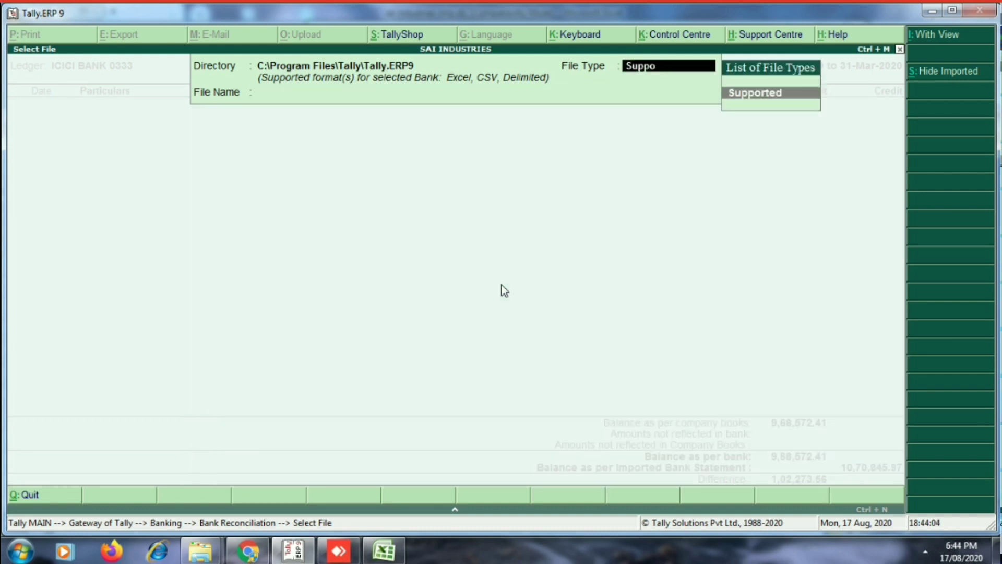
type("D:\\satish\\19-20")
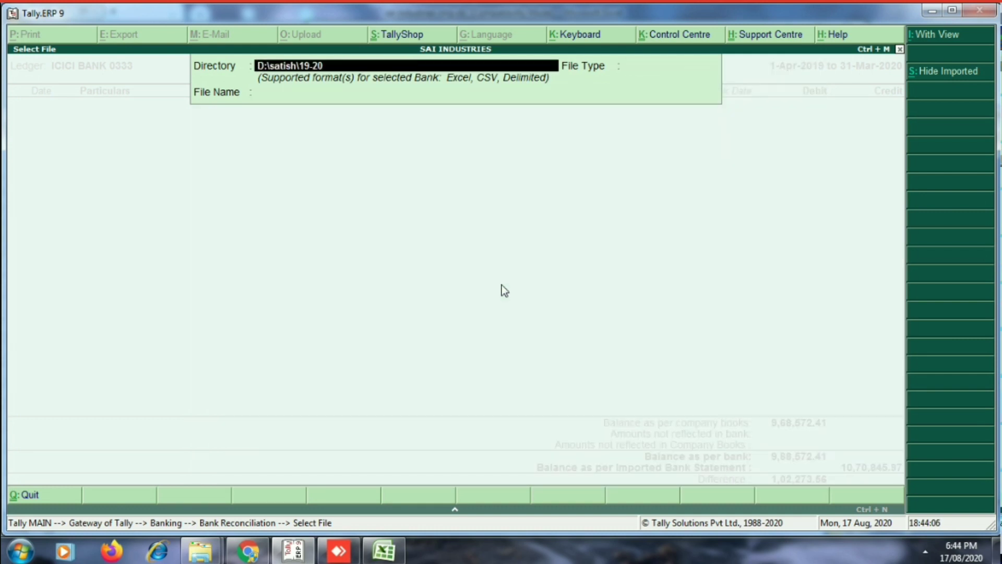
Import sai industries-imp.xls with the Supported file type again, continuing despite the earlier import, and close the import summary
key("Return")
key("Down")
key("Down")
key("Down")
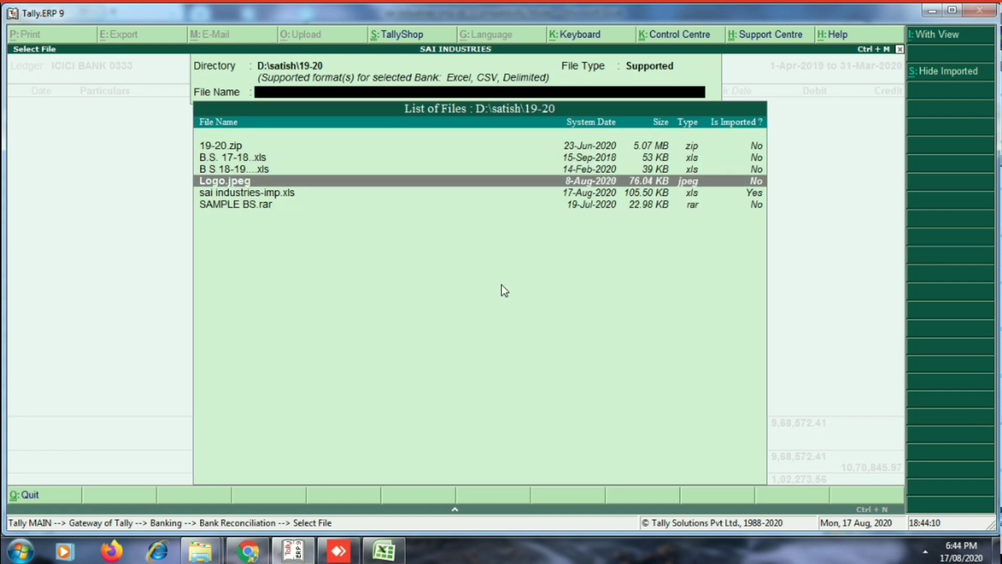
key("Down")
key("Down")
key("Up")
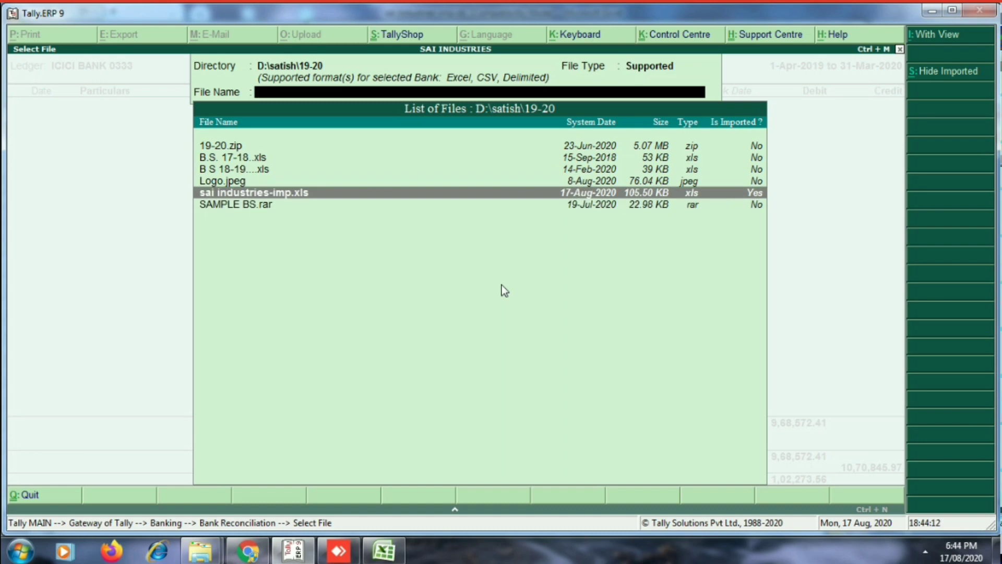
key("Return")
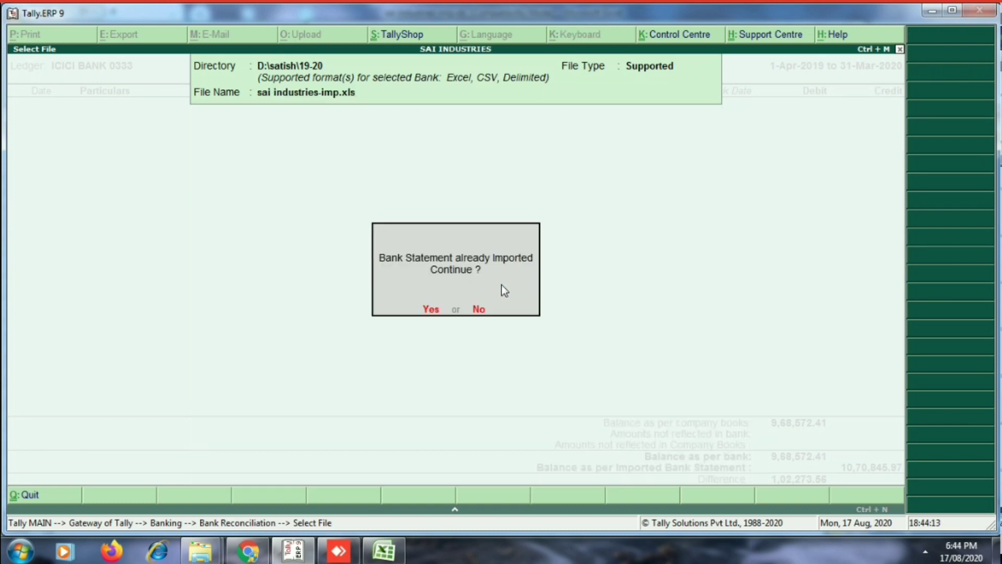
key("Return")
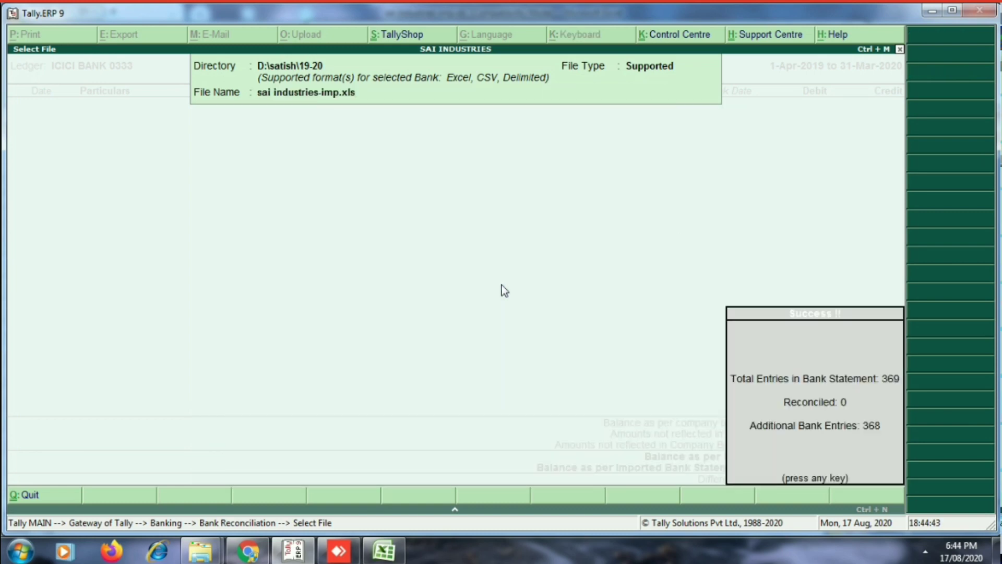
key("Return")
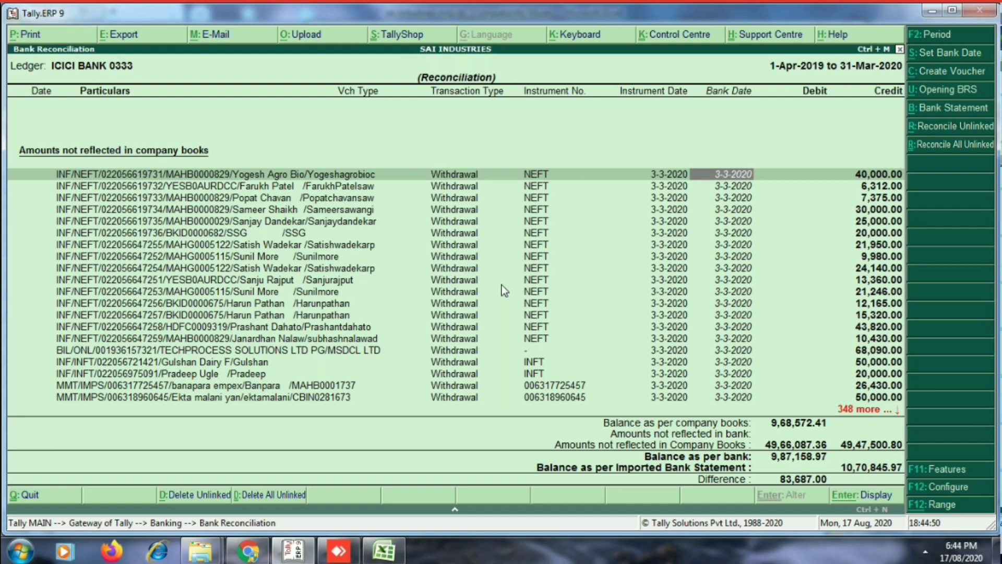
Look at the first imported entries not reflected in the company books and return to the Gateway of Tally without quitting
key("Down")
key("Down")
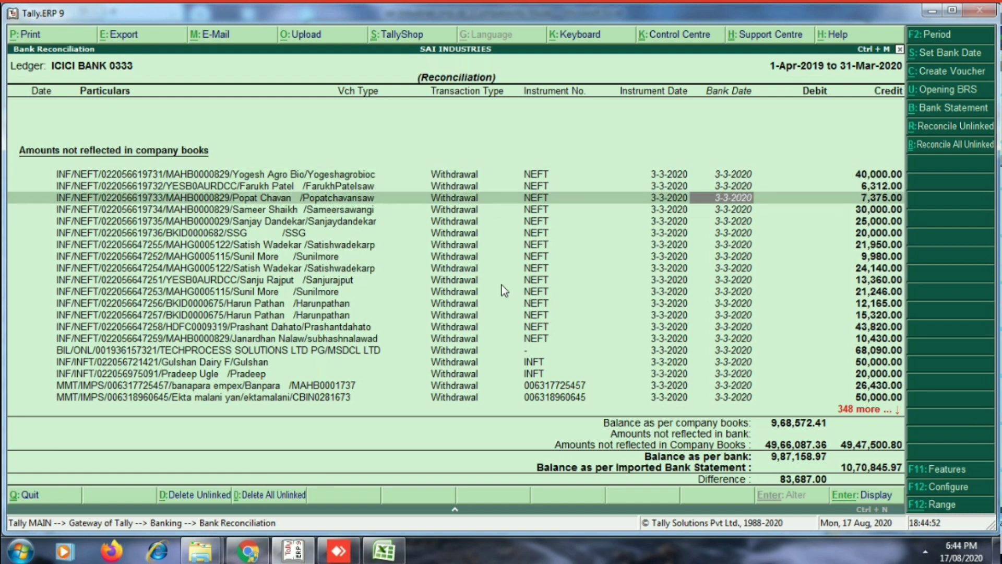
key("Up")
key("Up")
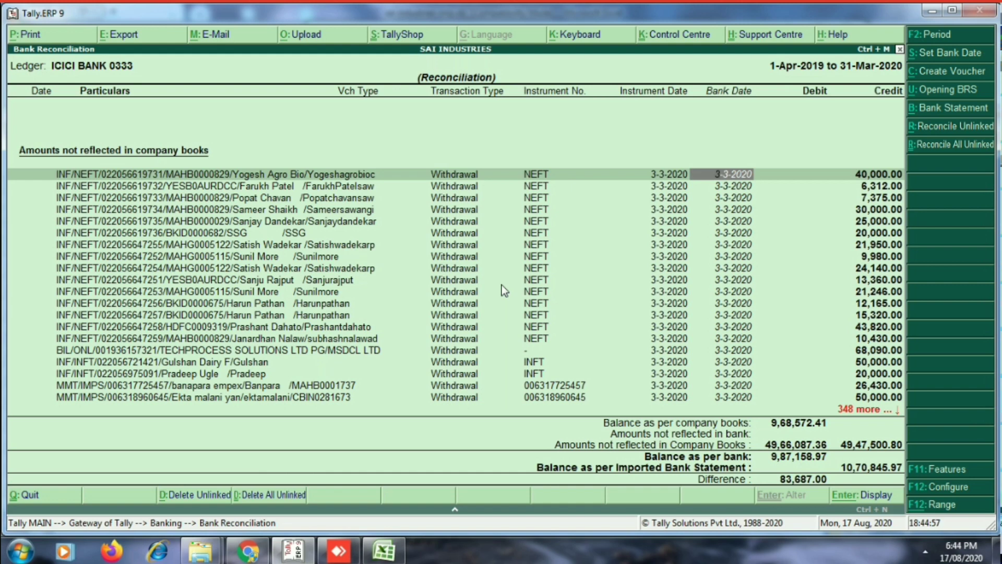
key("Escape")
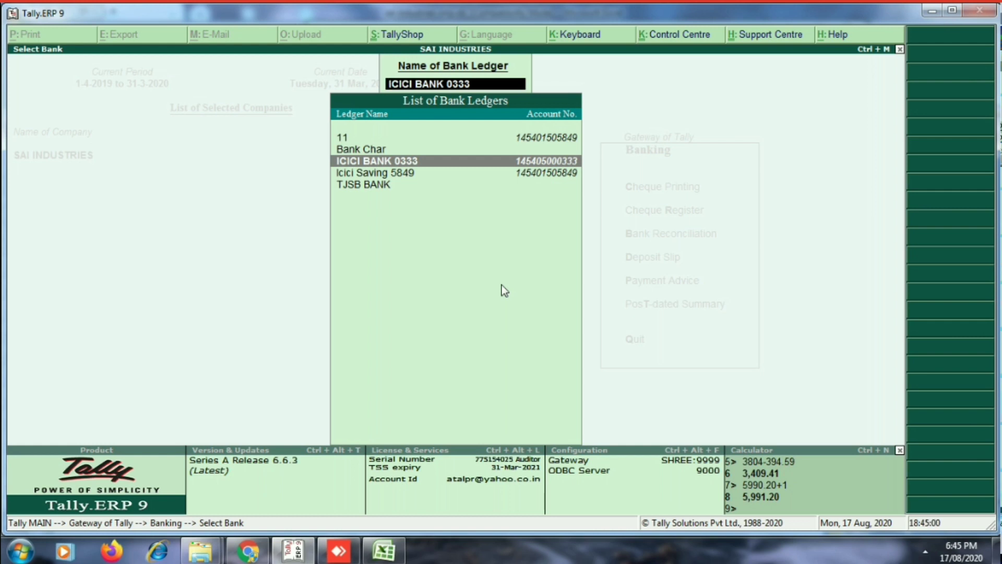
key("Escape")
key("Escape")
key("Escape")
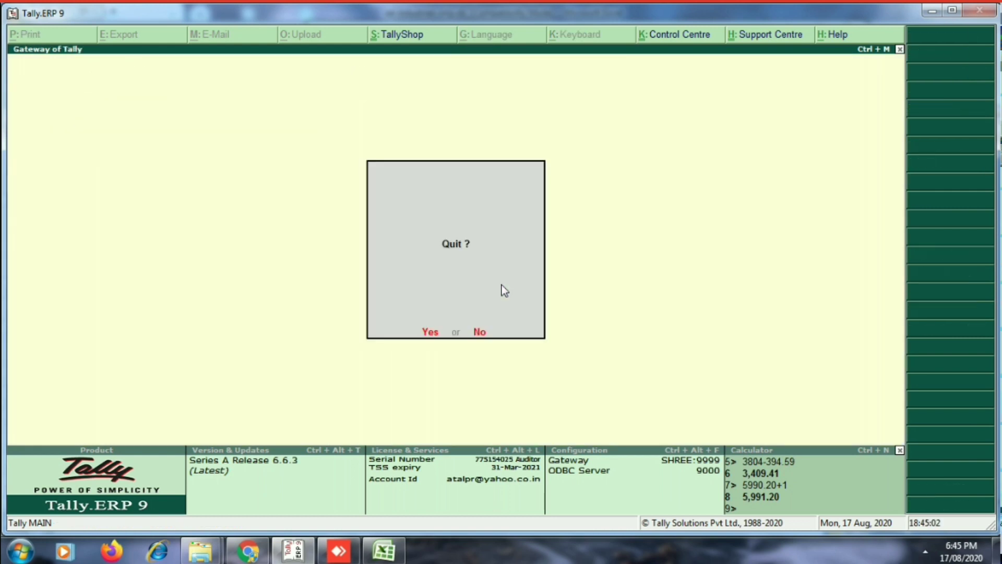
key("Escape")
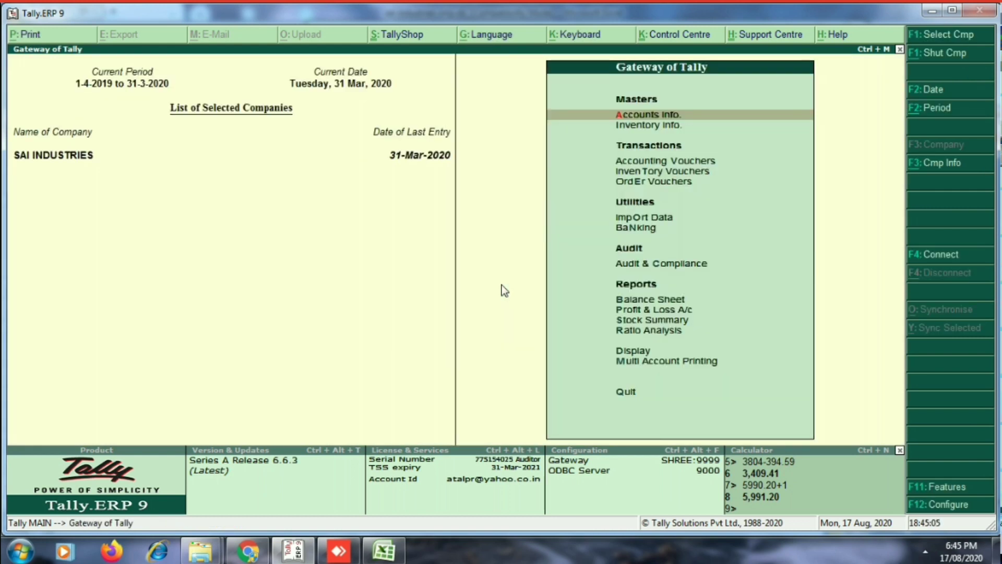
Open the Banking utilities again from the Gateway of Tally
key("Up")
key("Up")
key("Up")
key("Up")
key("Up")
key("Up")
key("Up")
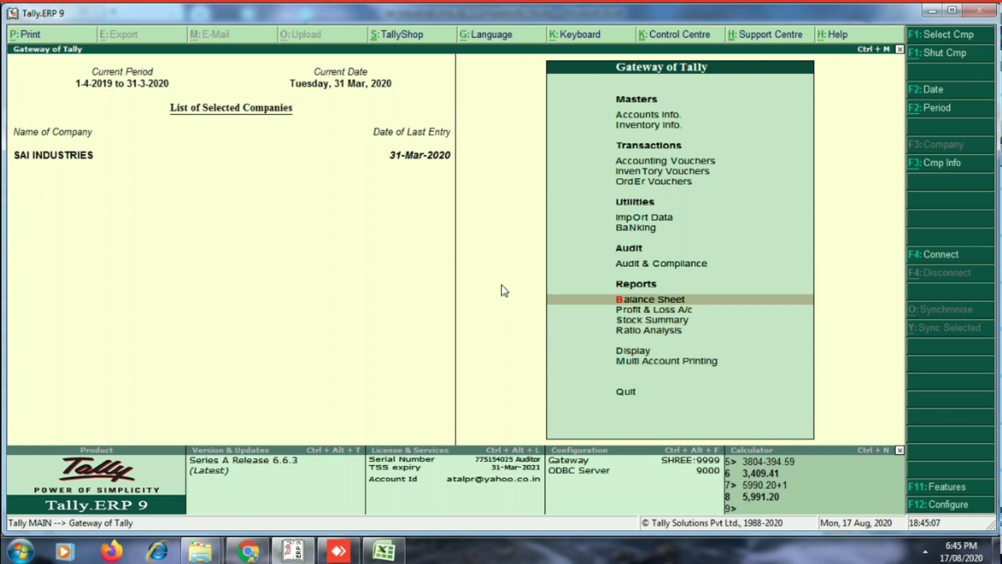
key("Up")
key("Up")
key("Up")
key("Down")
key("Return")
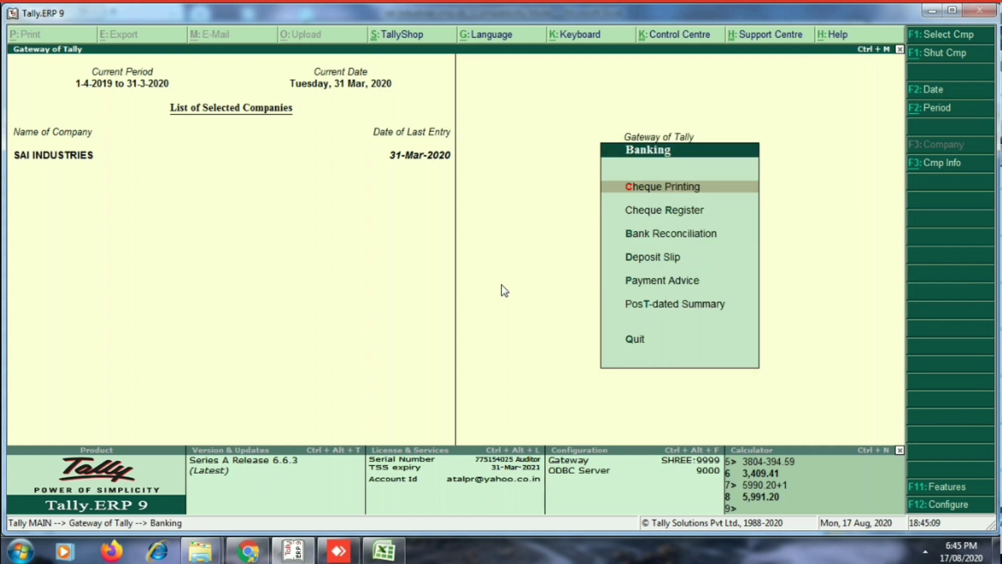
Reopen the Bank Reconciliation of the ICICI BANK 0333 ledger
key("Down")
key("Down")
key("Down")
key("Up")
key("Return")
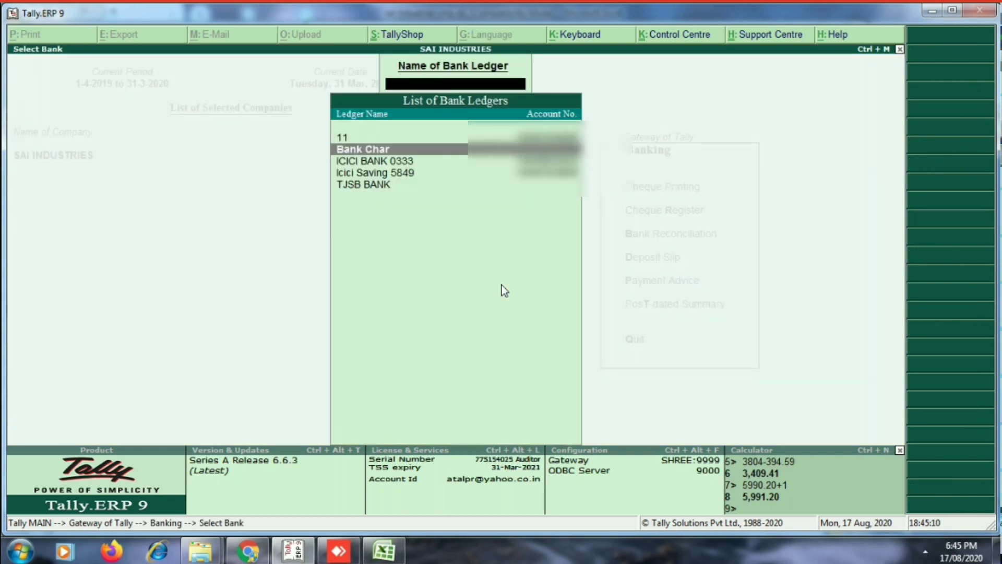
key("Down")
key("Return")
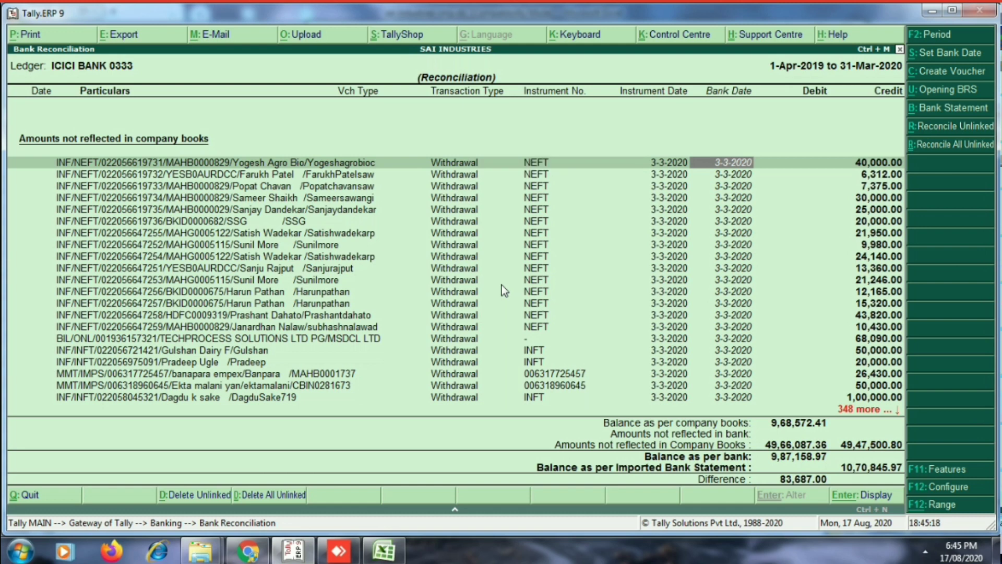
Examine the withdrawals listed under amounts not reflected in company books and return to the first entry
key("Down")
key("Down")
key("Down")
key("Down")
key("Down")
key("Down")
key("Down")
key("Down")
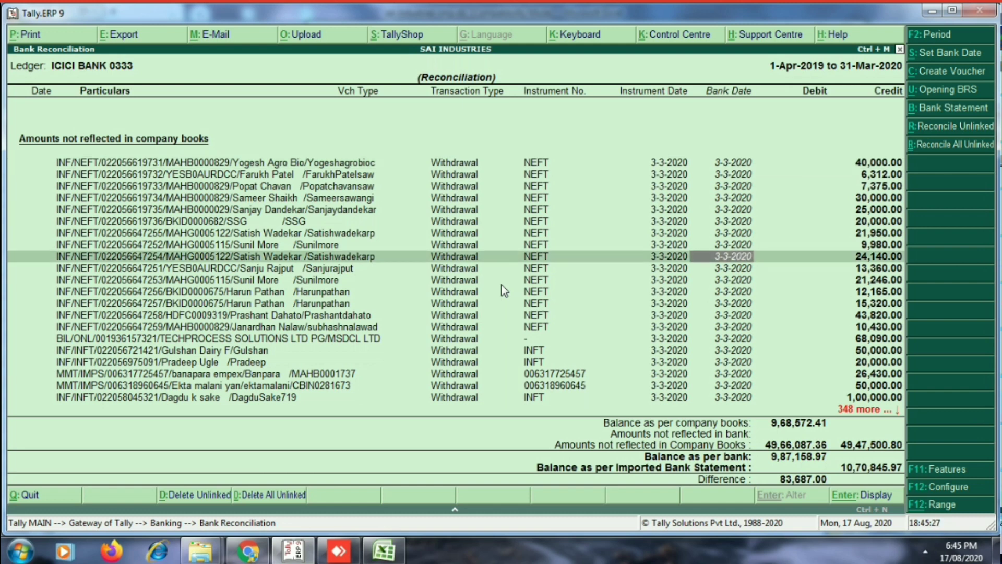
key("Up")
key("Up")
key("Up")
key("Up")
key("Up")
key("Up")
key("Up")
key("Up")
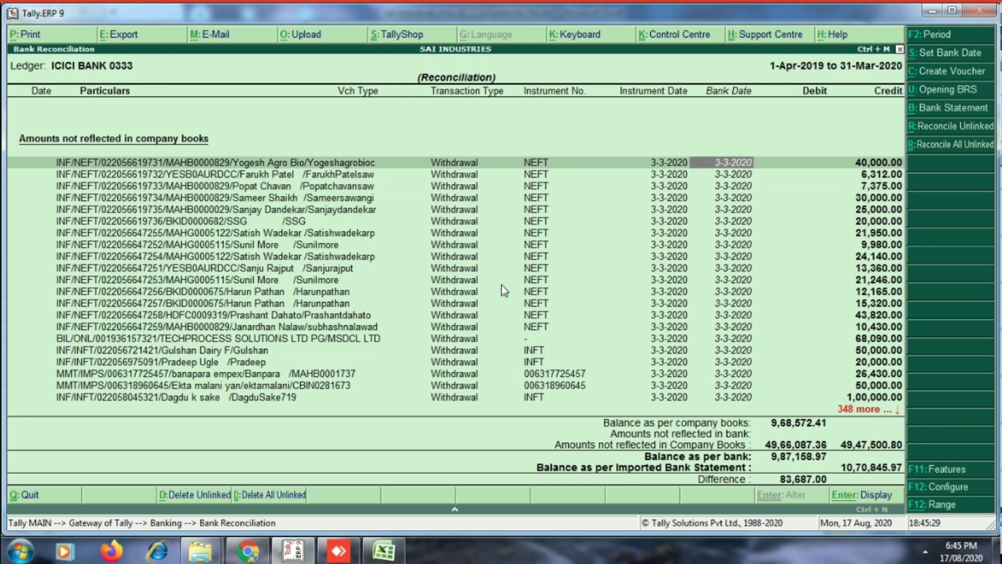